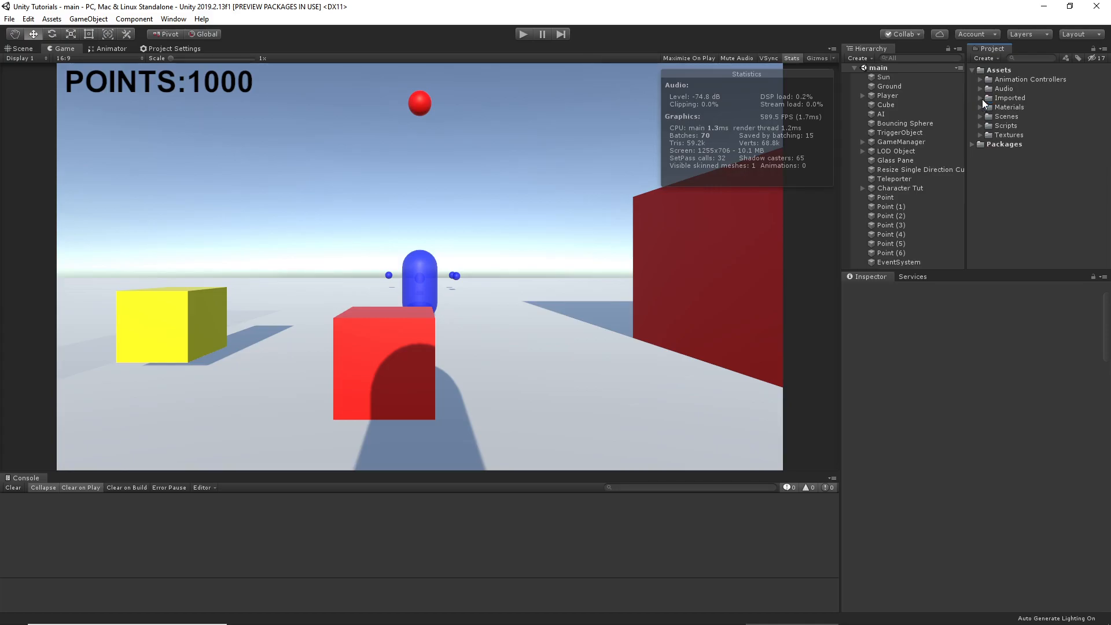
# Step: Create a new scene named Menu in the Scenes folder and open it
pyautogui.click(980, 117)
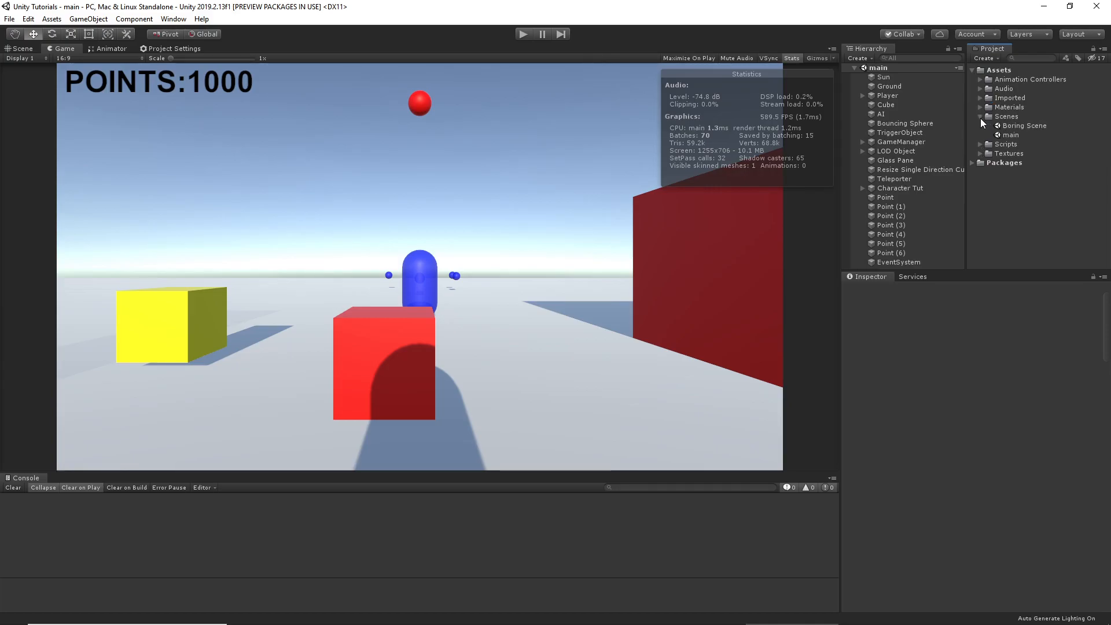
pyautogui.rightClick(1002, 115)
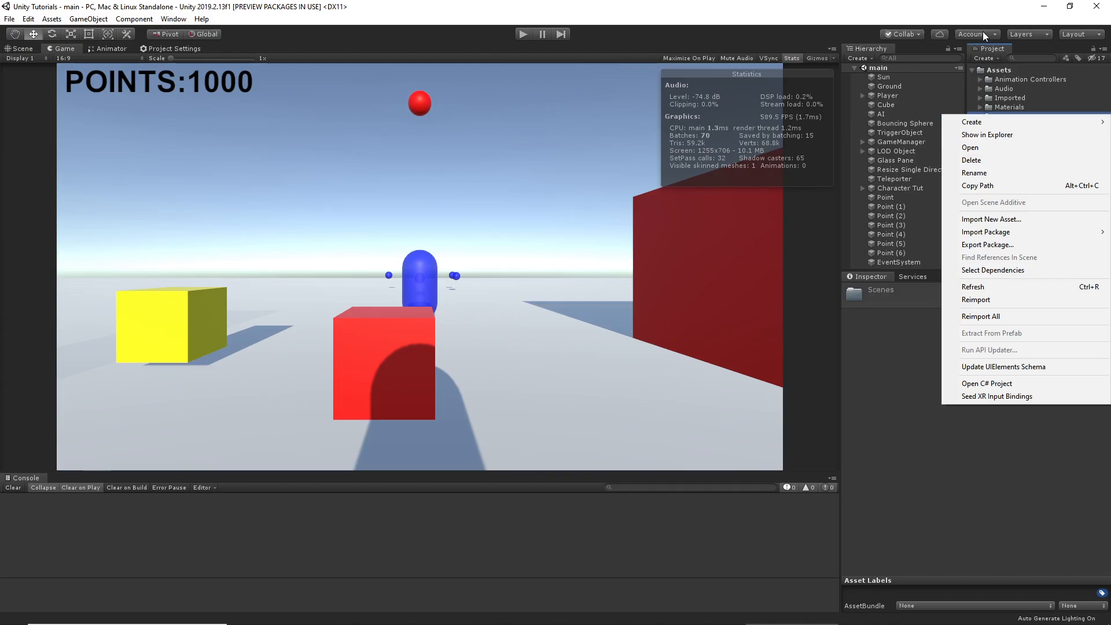
pyautogui.click(994, 47)
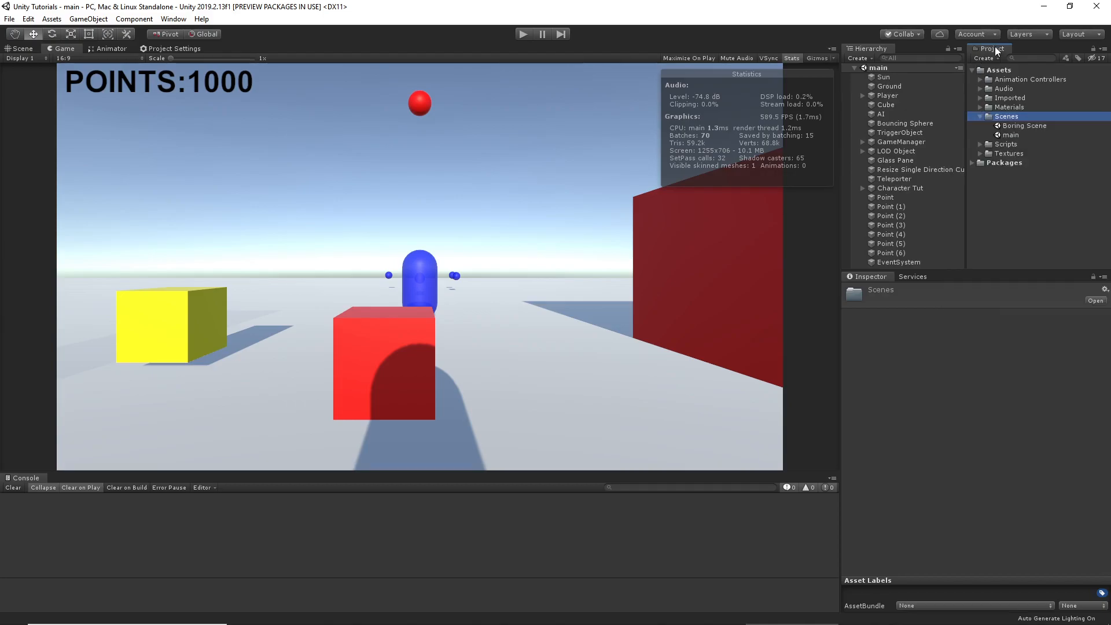
pyautogui.rightClick(998, 121)
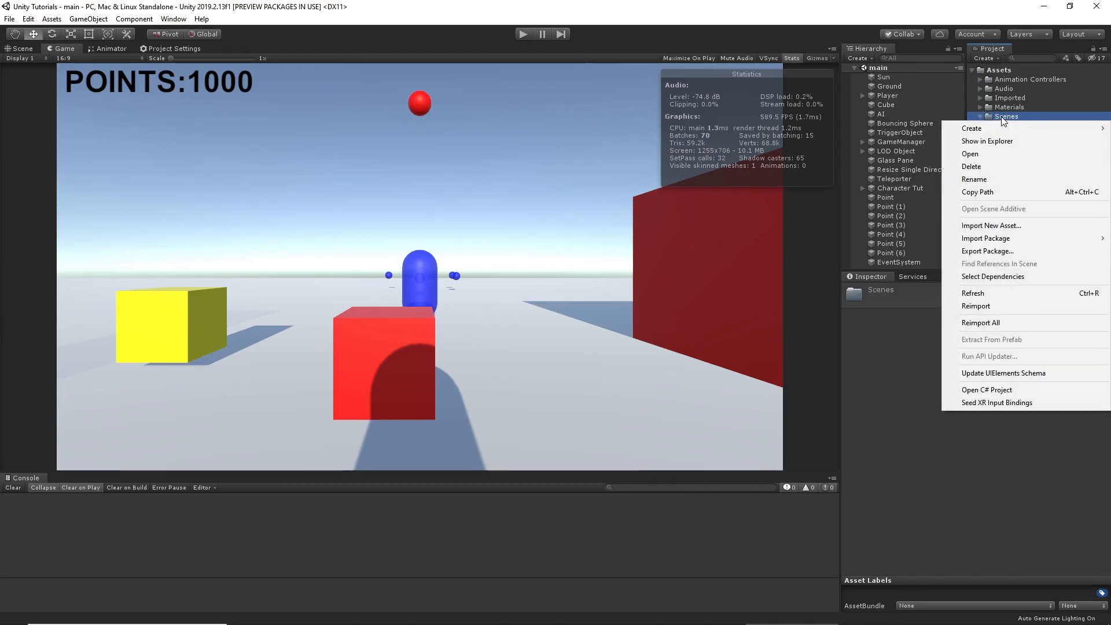
pyautogui.moveTo(988, 126)
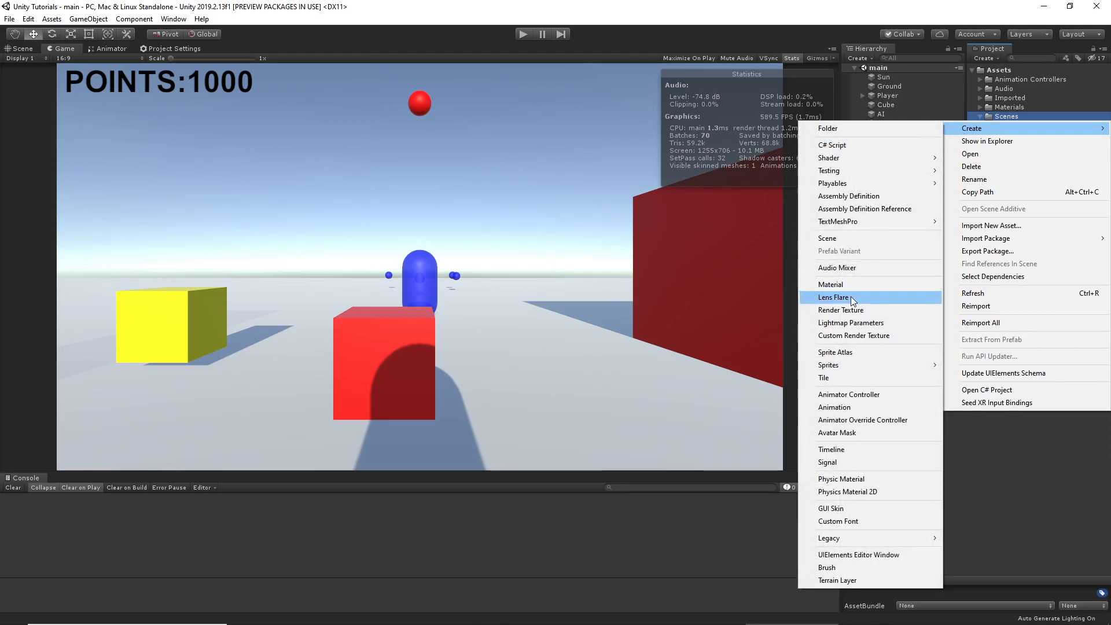
pyautogui.click(860, 238)
pyautogui.write('Menu')
pyautogui.press('Return')
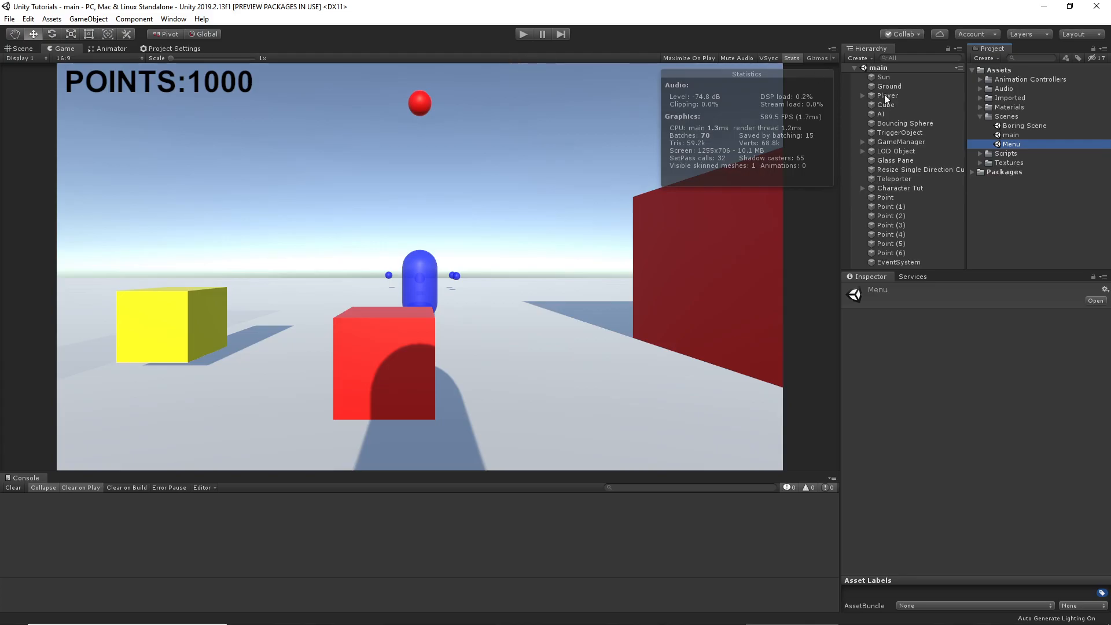
pyautogui.doubleClick(1021, 143)
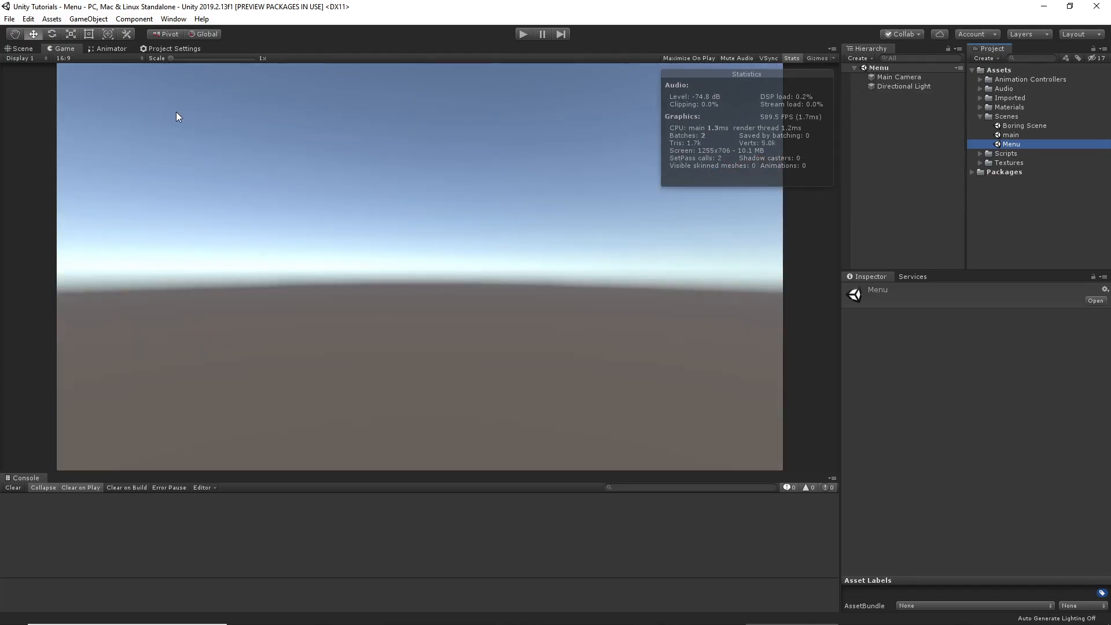
# Step: Add the open Menu scene to the build settings and move it to the start of the build order
pyautogui.click(13, 20)
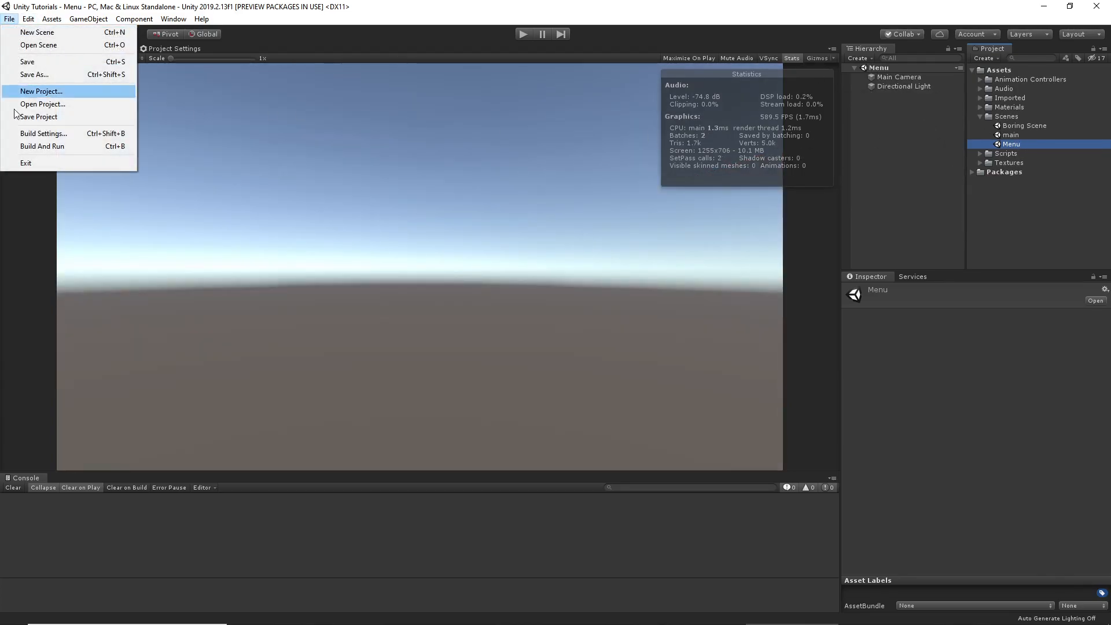
pyautogui.click(43, 134)
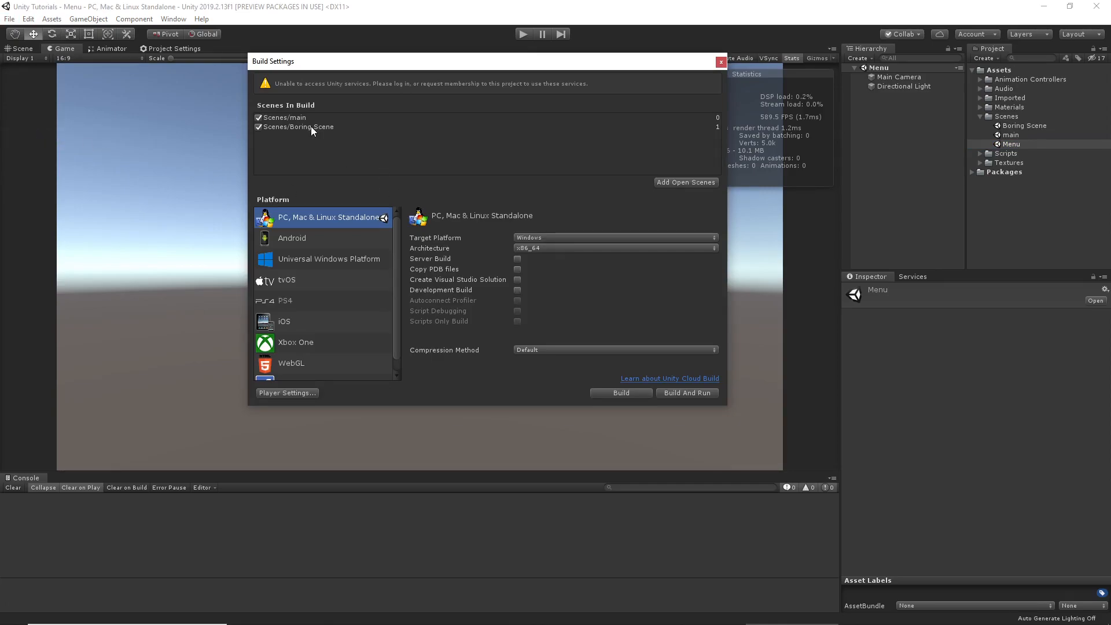
pyautogui.click(676, 179)
pyautogui.moveTo(313, 137); pyautogui.dragTo(368, 114)
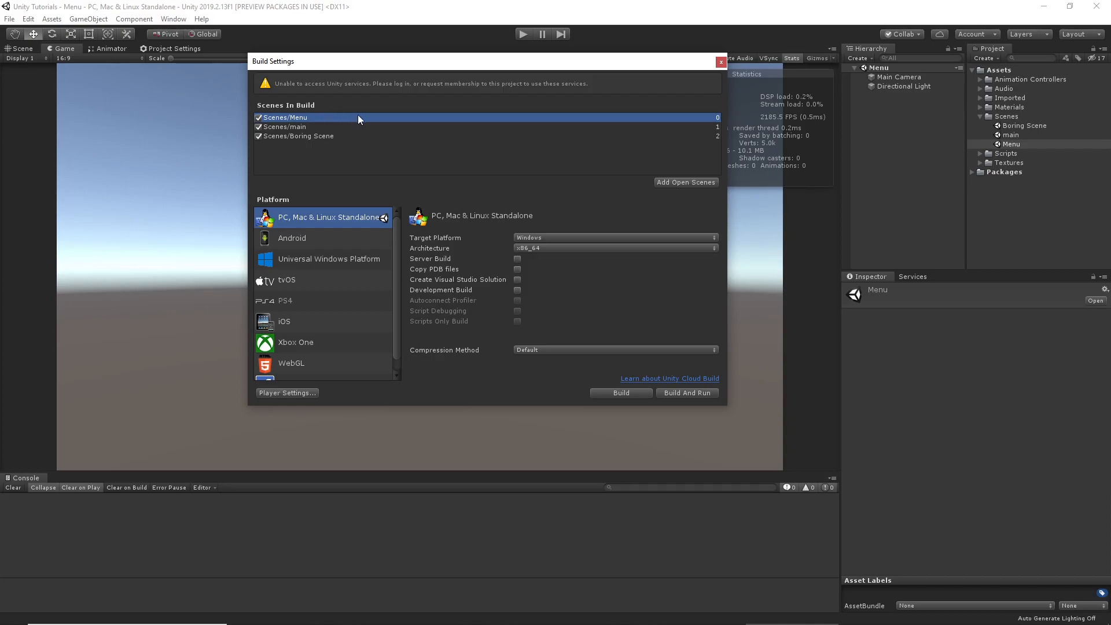
# Step: Examine the build indices of the Menu, main and Boring Scene entries, and close the build settings
pyautogui.click(297, 128)
pyautogui.click(297, 136)
pyautogui.click(299, 127)
pyautogui.click(298, 133)
pyautogui.click(298, 128)
pyautogui.click(300, 138)
pyautogui.click(299, 128)
pyautogui.click(300, 136)
pyautogui.click(300, 127)
pyautogui.click(303, 118)
pyautogui.click(300, 128)
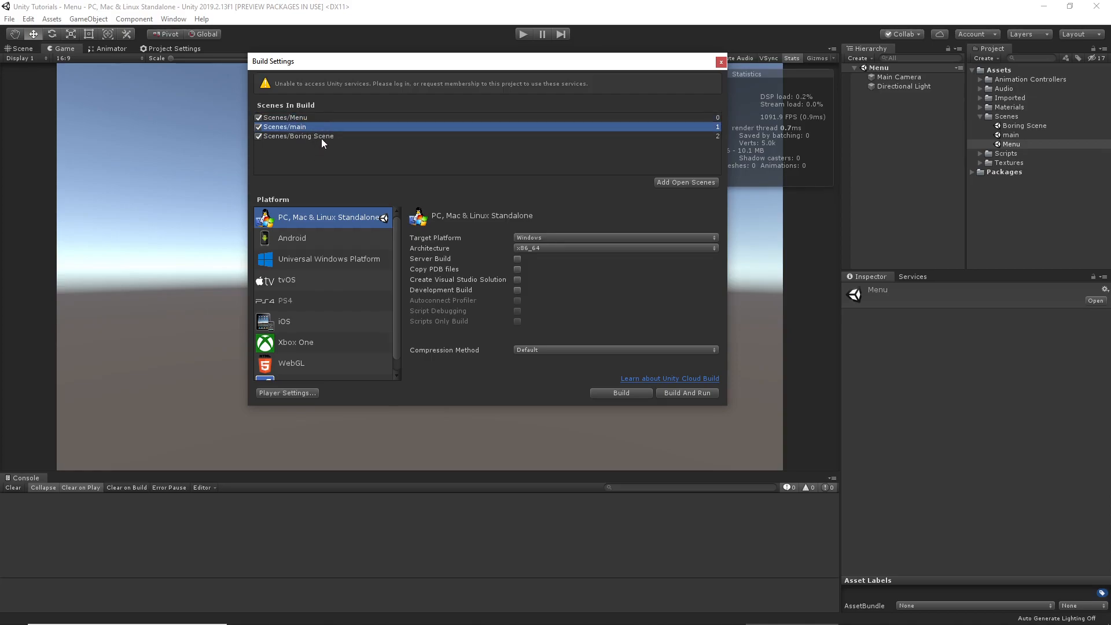
pyautogui.click(320, 138)
pyautogui.click(311, 127)
pyautogui.click(310, 138)
pyautogui.click(311, 128)
pyautogui.click(310, 136)
pyautogui.click(313, 126)
pyautogui.click(717, 119)
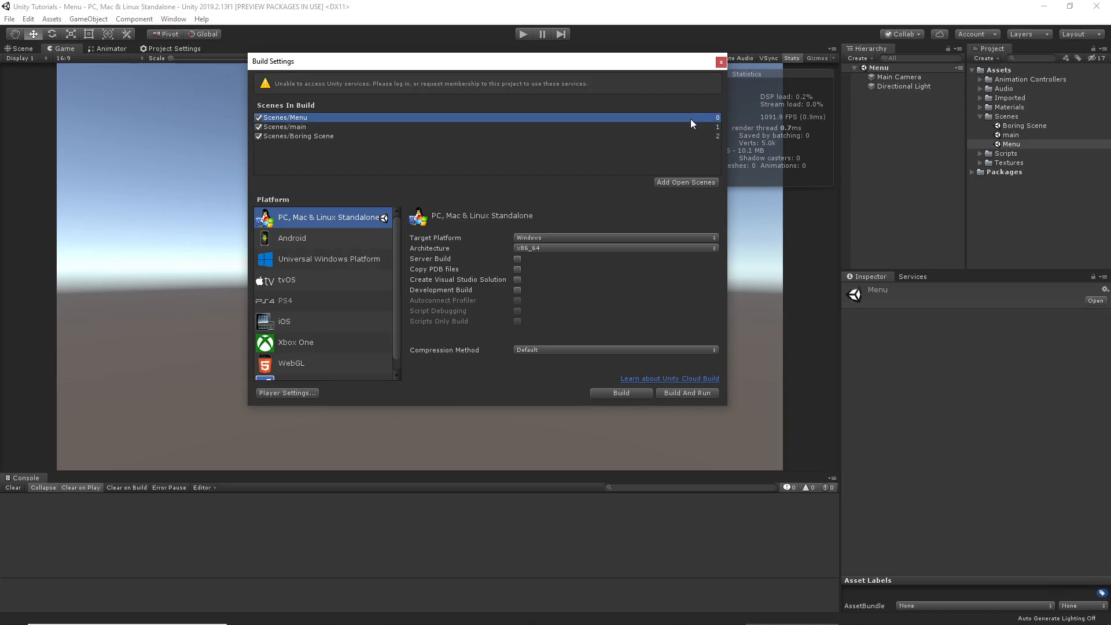
pyautogui.click(310, 129)
pyautogui.click(310, 136)
pyautogui.click(309, 125)
pyautogui.click(310, 135)
pyautogui.click(312, 126)
pyautogui.click(322, 134)
pyautogui.click(310, 126)
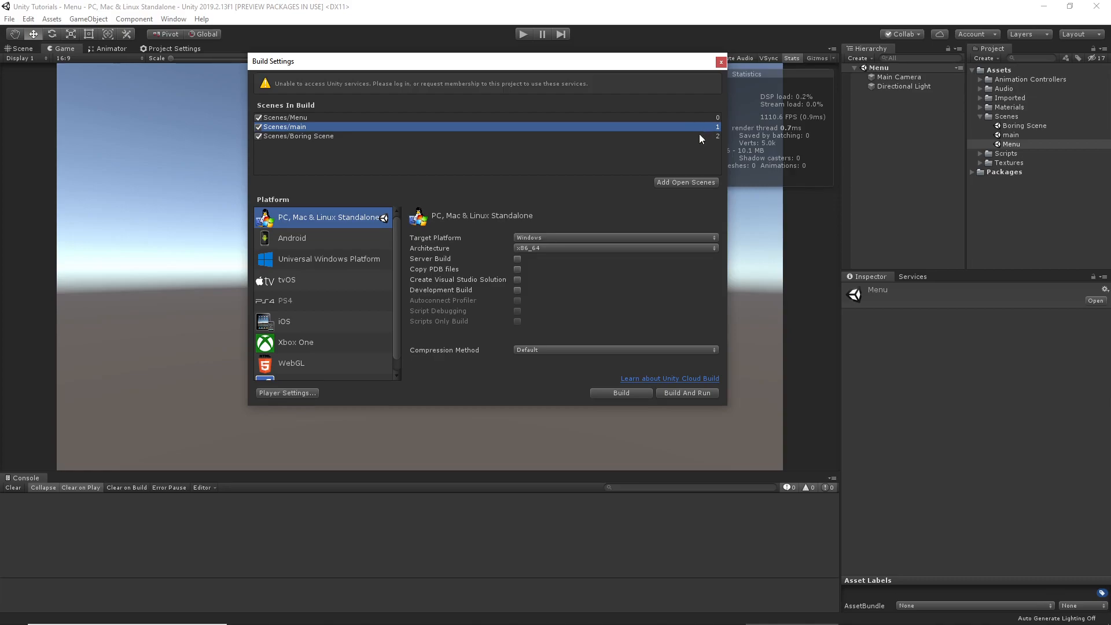
pyautogui.click(324, 118)
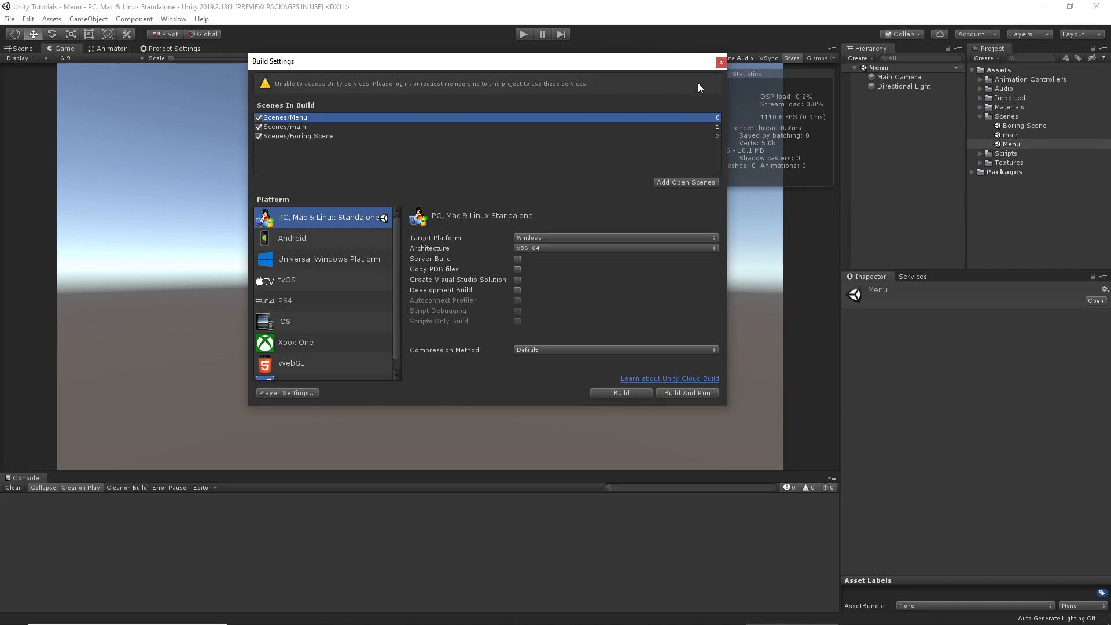
pyautogui.click(717, 65)
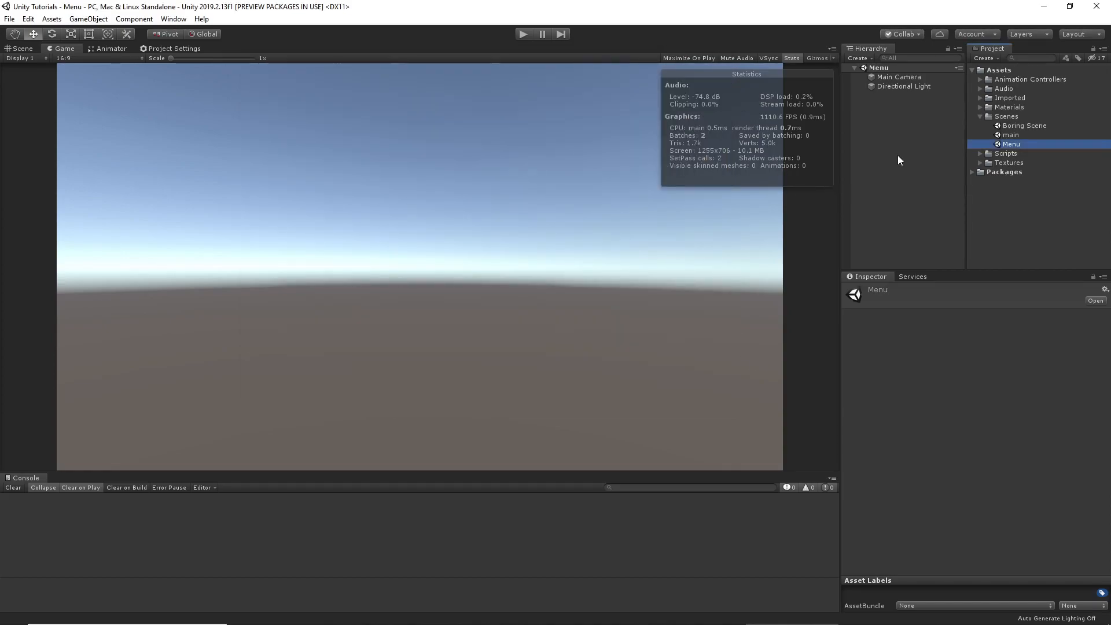
# Step: Sample black as the background color of the Main Camera
pyautogui.click(902, 77)
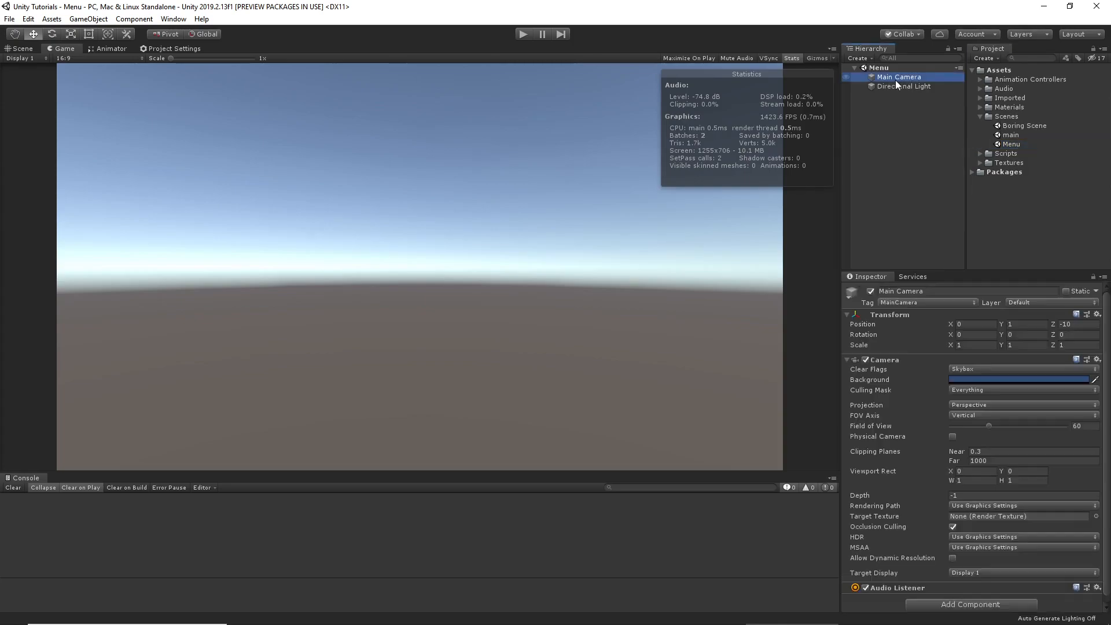
pyautogui.click(1094, 379)
pyautogui.click(1035, 381)
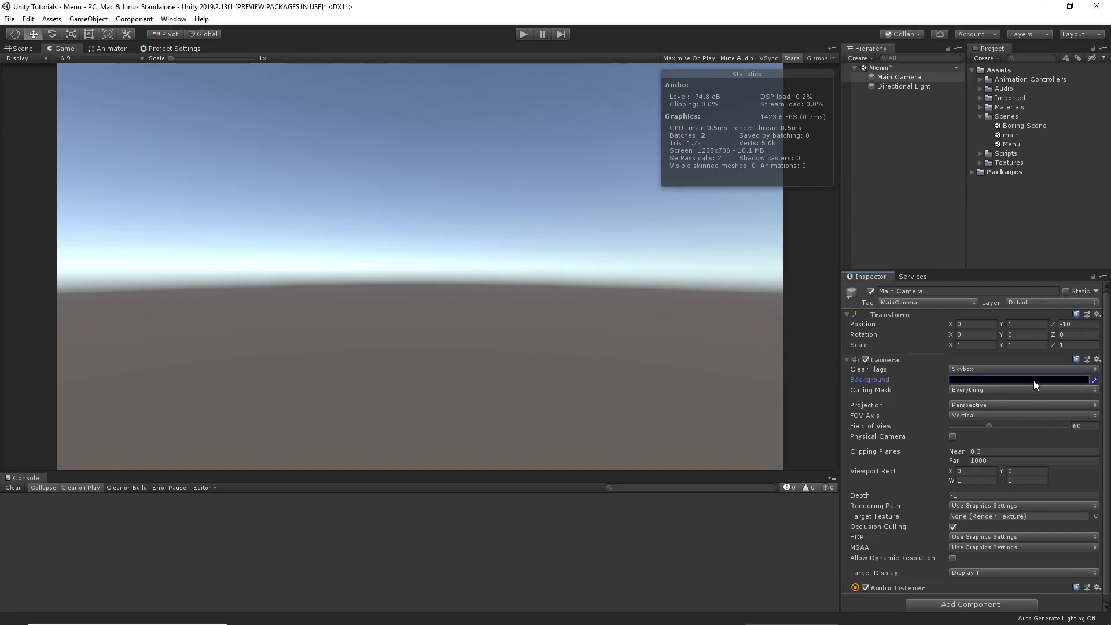
pyautogui.click(1036, 380)
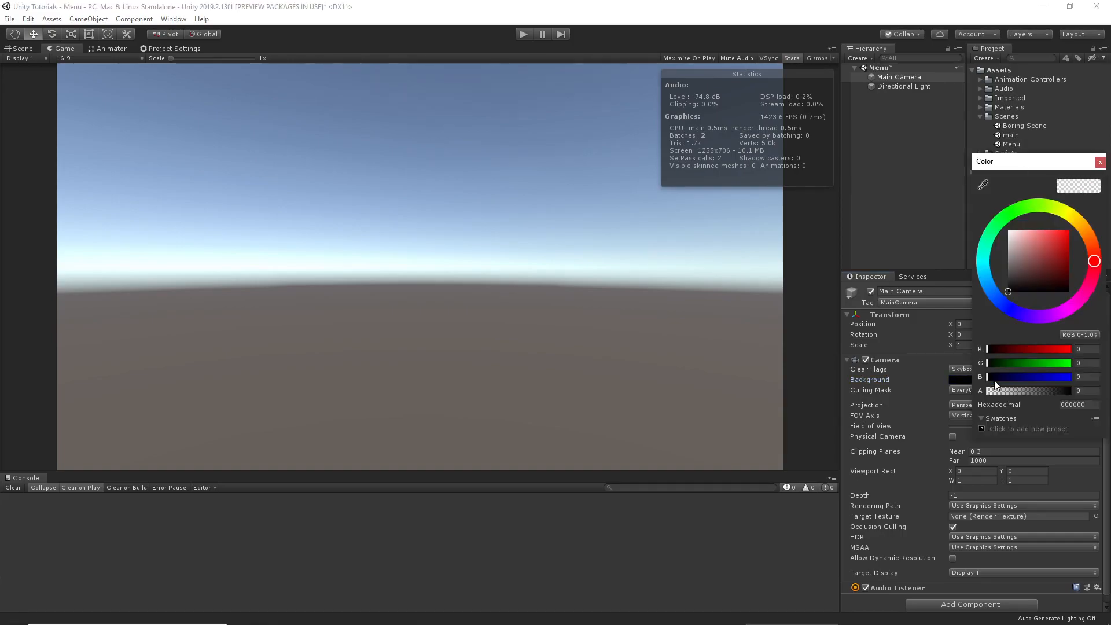
pyautogui.click(877, 76)
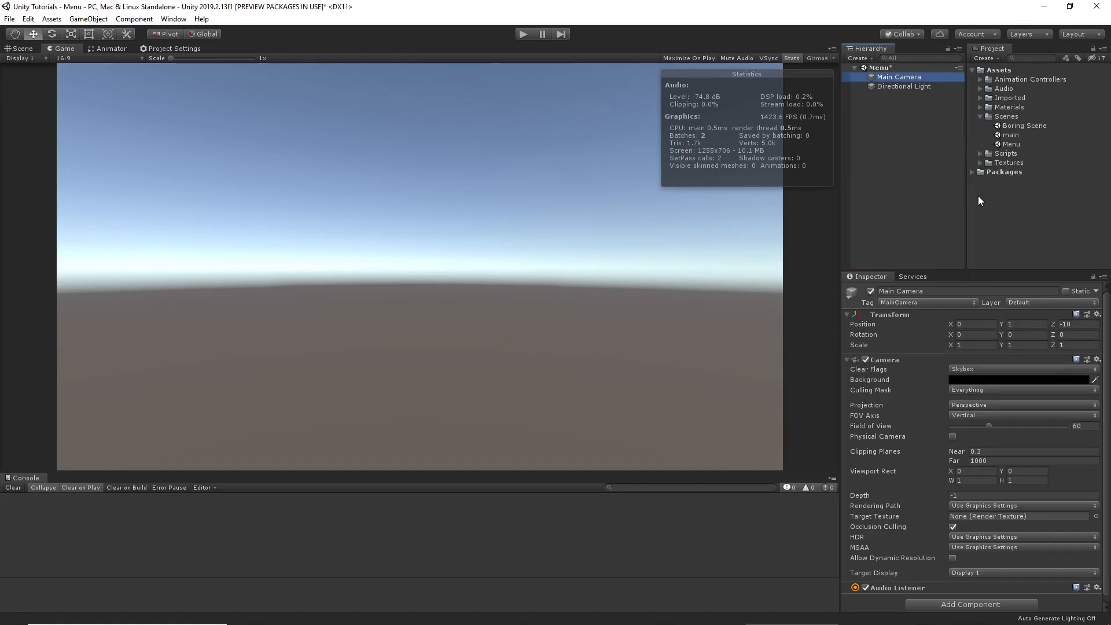
# Step: Set the Main Camera's Clear Flags to Solid Color and its background color to white (FFFFFF)
pyautogui.click(970, 372)
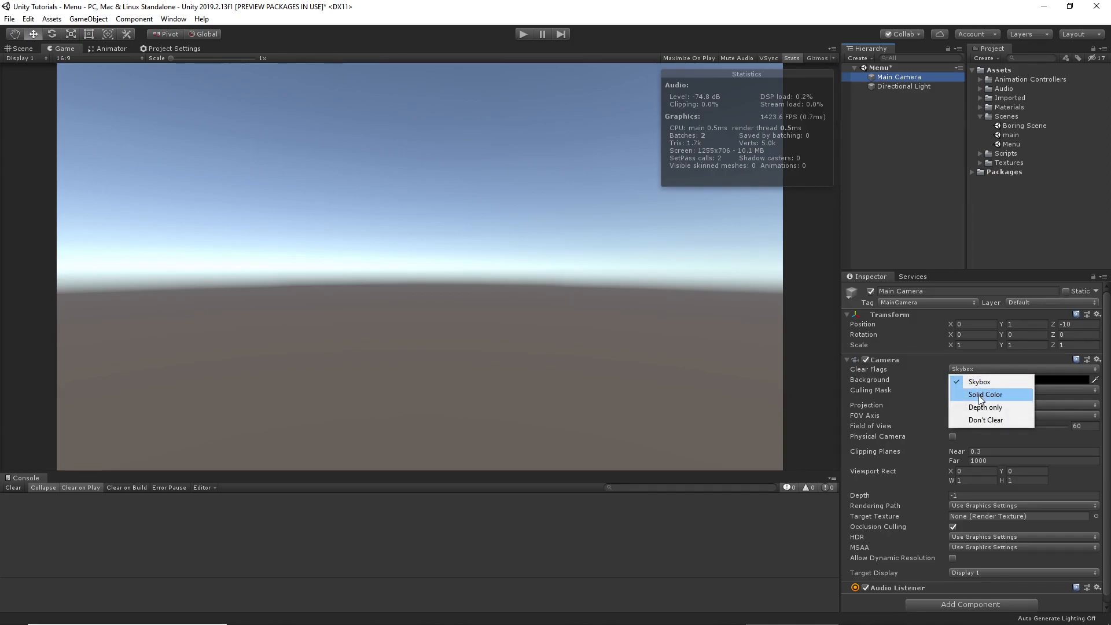
pyautogui.click(979, 394)
pyautogui.click(974, 379)
pyautogui.moveTo(1039, 253)
pyautogui.mouseDown()
pyautogui.moveTo(1005, 229)
pyautogui.moveTo(1080, 237)
pyautogui.moveTo(967, 222)
pyautogui.moveTo(1038, 289)
pyautogui.moveTo(978, 226)
pyautogui.moveTo(1015, 289)
pyautogui.moveTo(992, 234)
pyautogui.mouseUp()
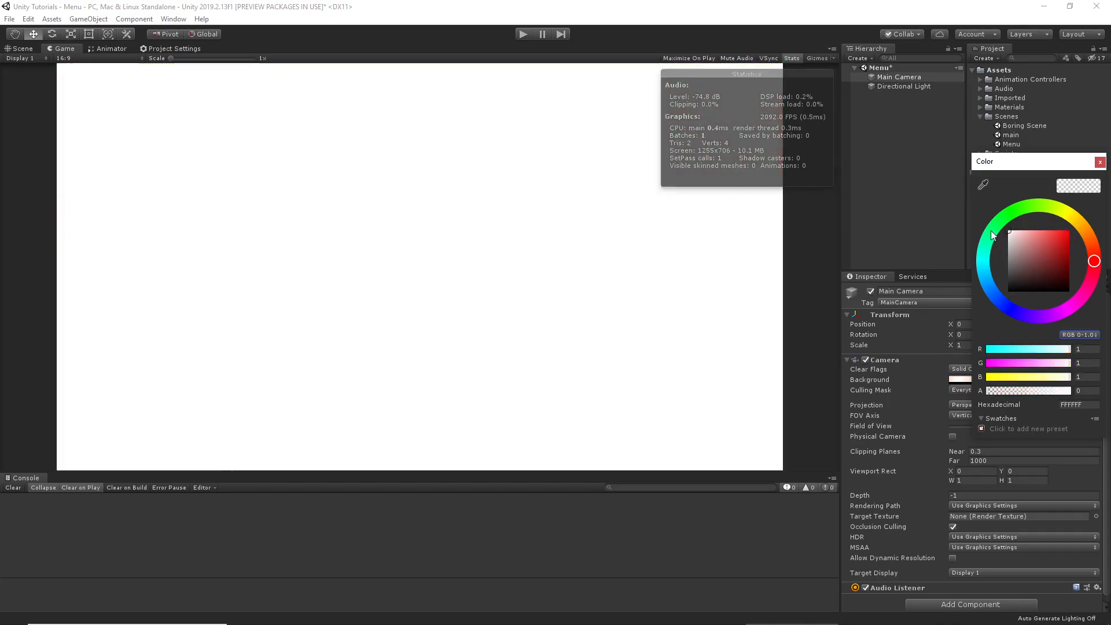
pyautogui.click(1099, 163)
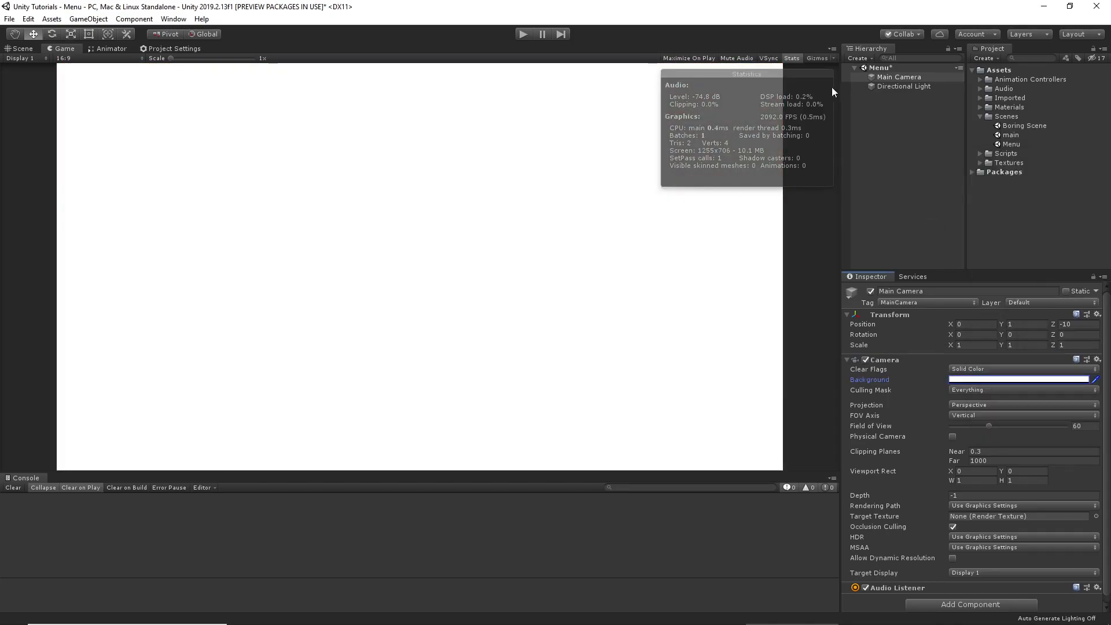
# Step: Add a UI Text object as a child of the Main Camera
pyautogui.click(890, 79)
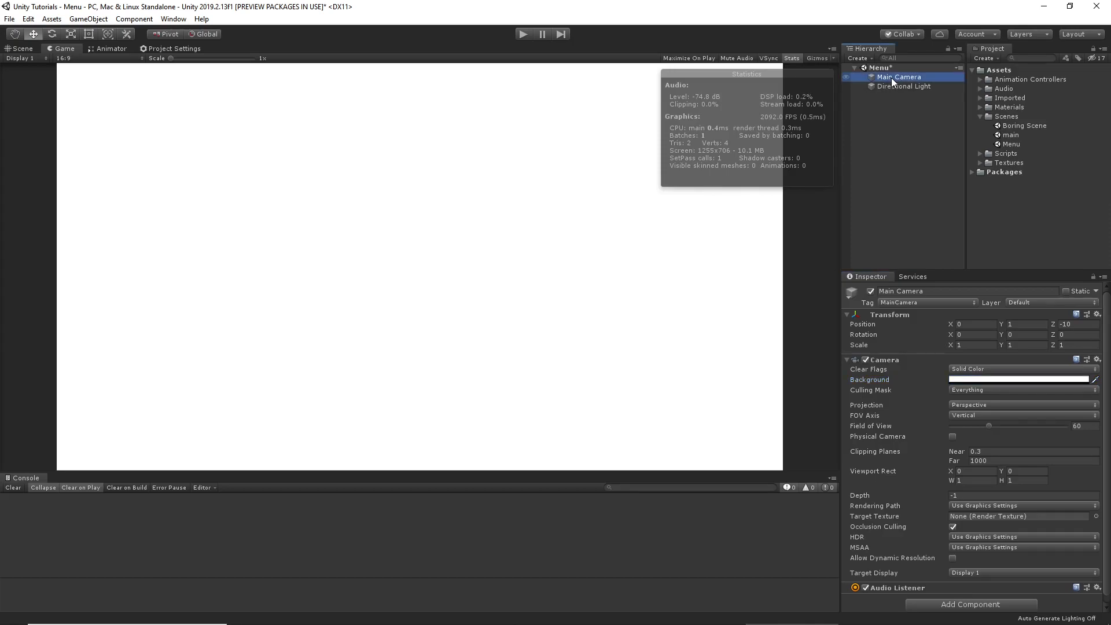
pyautogui.rightClick(891, 80)
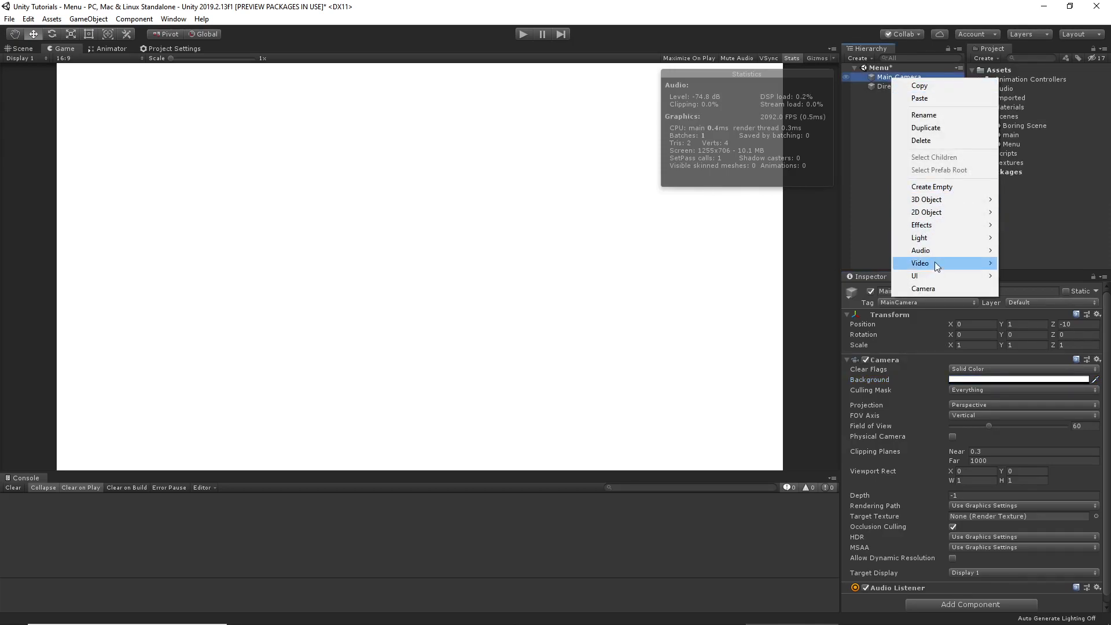
pyautogui.moveTo(932, 275)
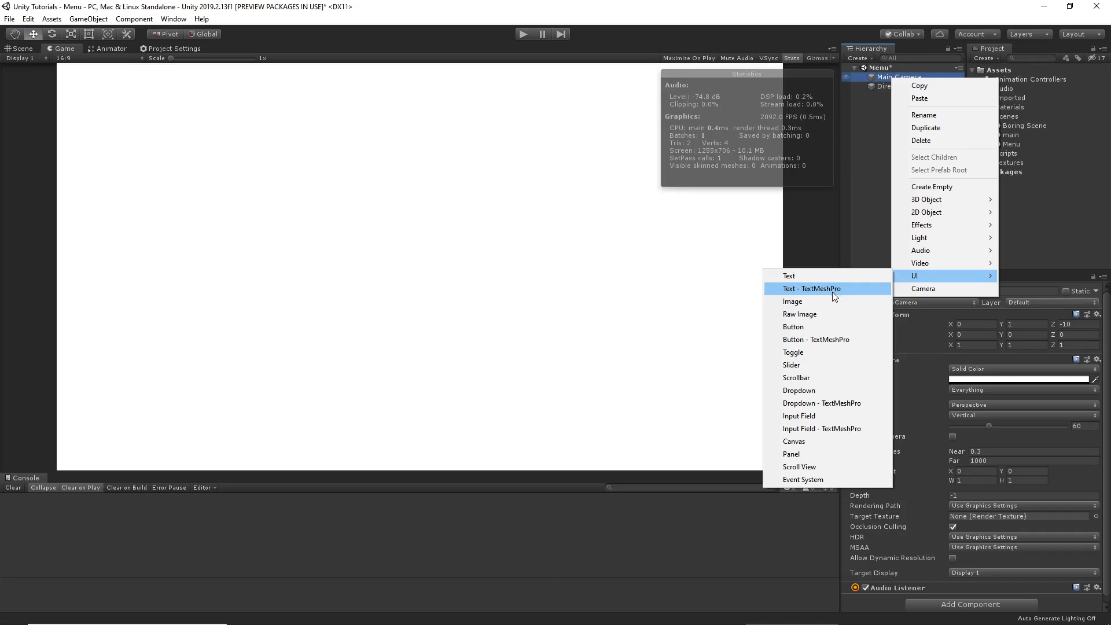
pyautogui.click(801, 277)
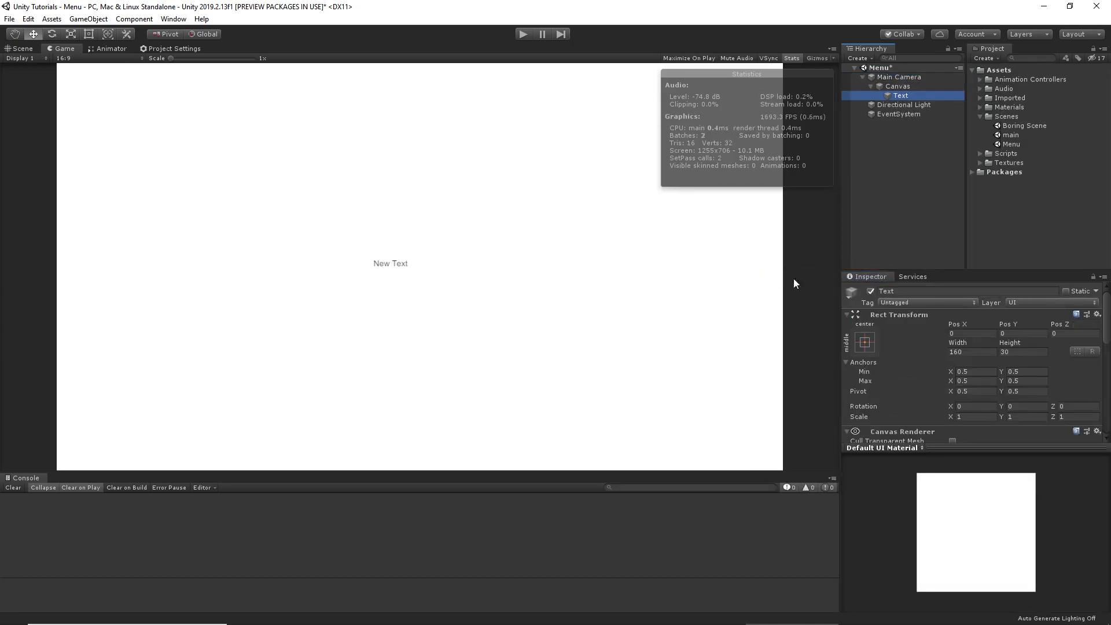
# Step: Set the Canvas Scaler to Scale With Screen Size with a reference resolution of 1920 by 1080
pyautogui.click(886, 86)
pyautogui.scroll(-1, 987, 365)
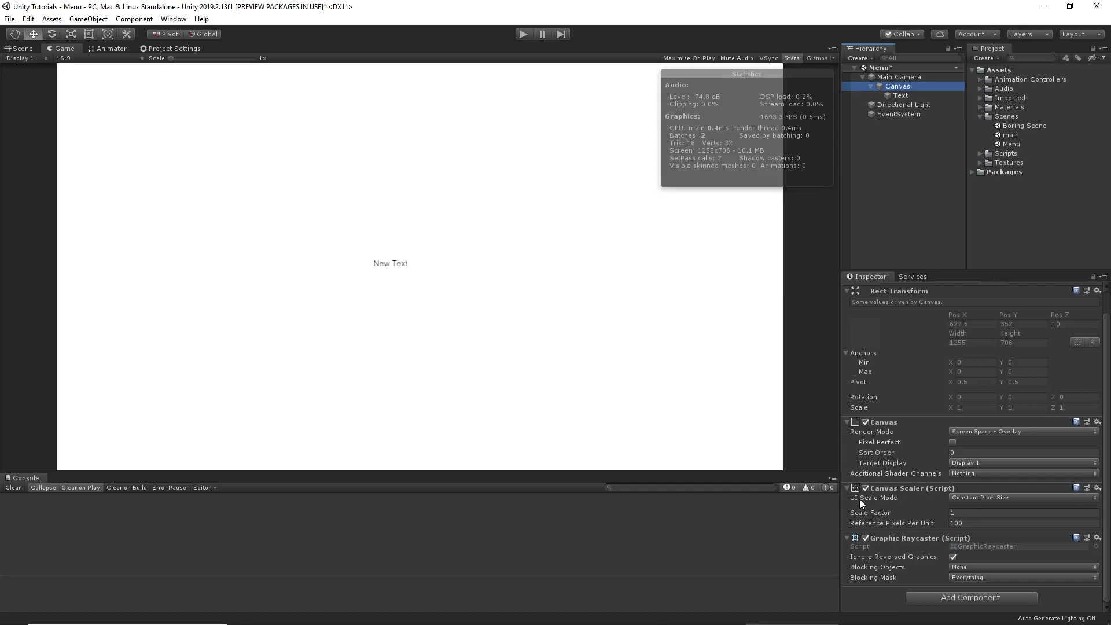
pyautogui.click(970, 498)
pyautogui.click(977, 524)
pyautogui.click(980, 513)
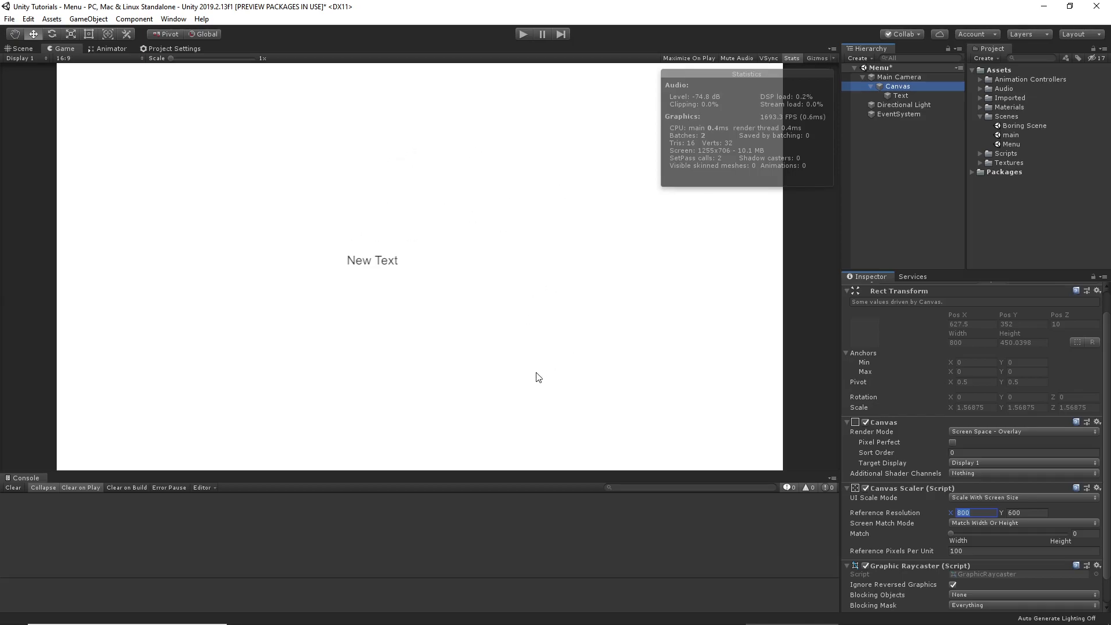
pyautogui.write('1920')
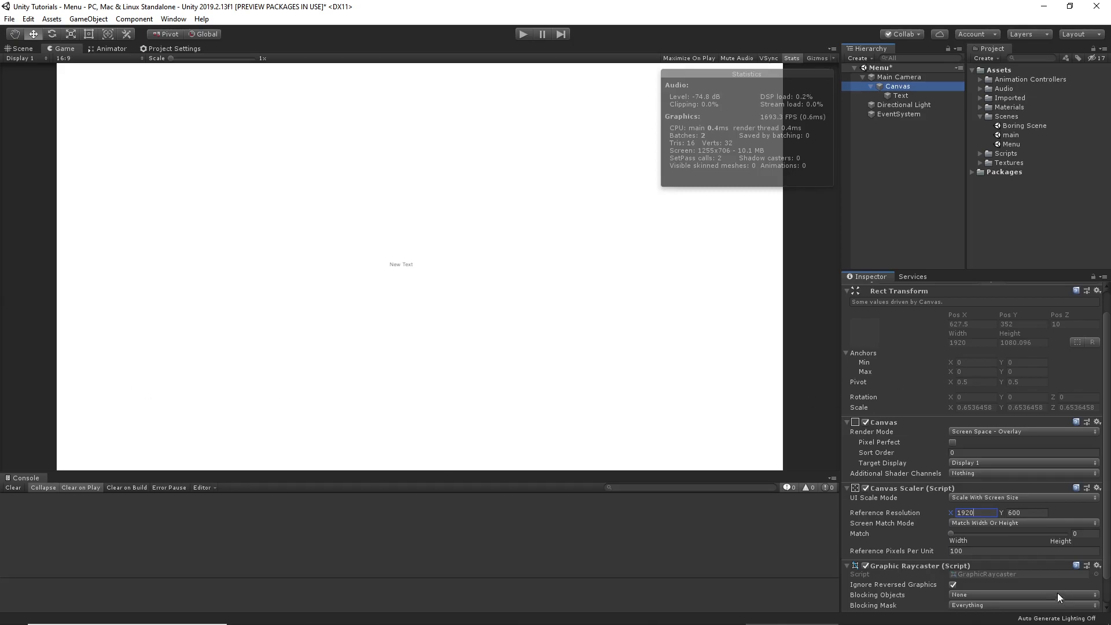
pyautogui.click(1035, 512)
pyautogui.write('1080')
pyautogui.click(65, 58)
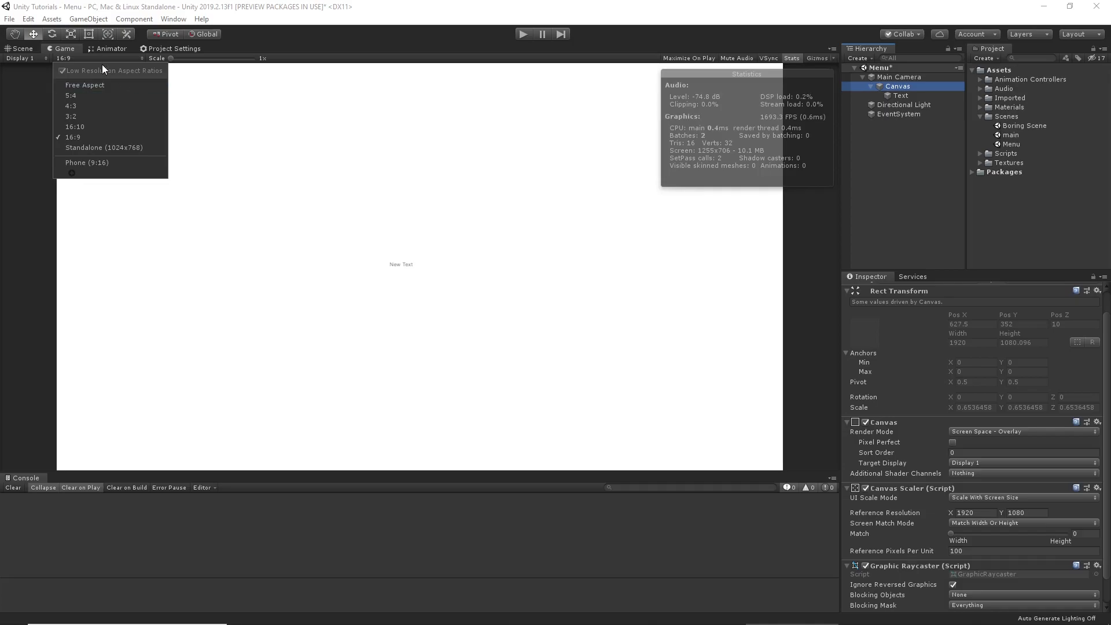
pyautogui.click(72, 54)
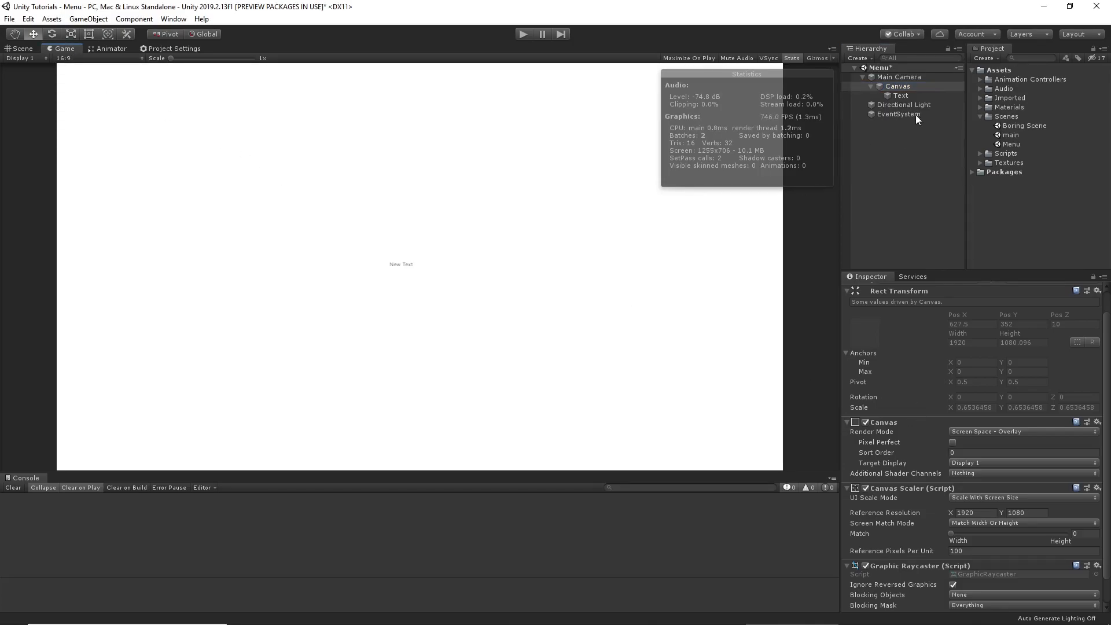
# Step: Change the content of the Text object under the Canvas to "TUTORIAL GAME"
pyautogui.click(906, 97)
pyautogui.scroll(-5, 948, 376)
pyautogui.scroll(5, 952, 370)
pyautogui.scroll(-5, 983, 347)
pyautogui.scroll(3, 977, 346)
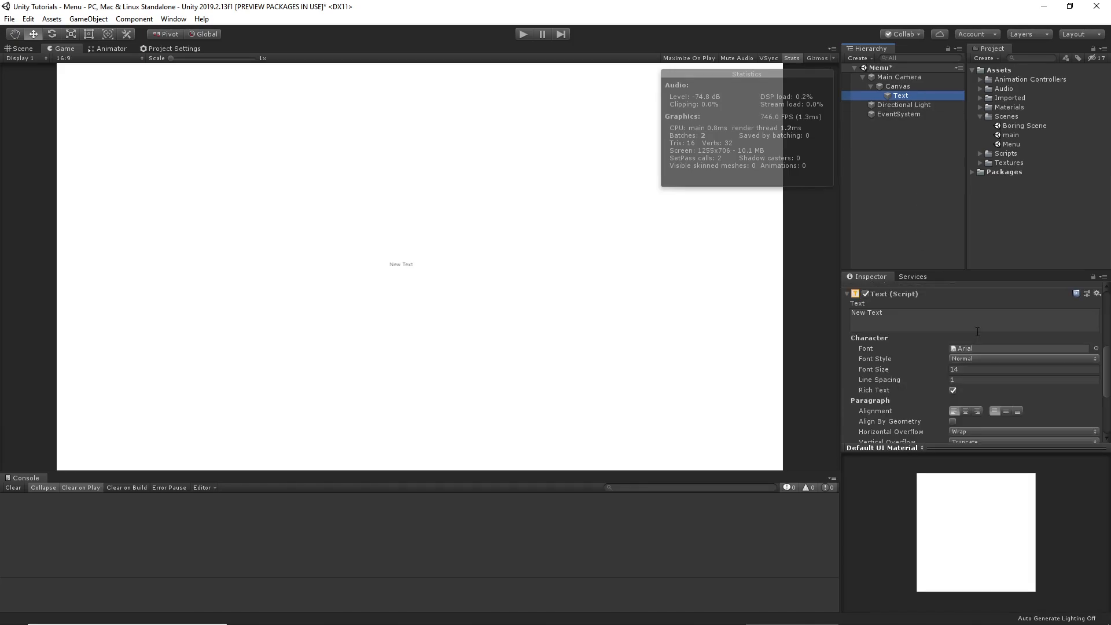
pyautogui.click(961, 321)
pyautogui.write('TUt')
pyautogui.press('BackSpace')
pyautogui.press('BackSpace')
pyautogui.write('UTORIAL')
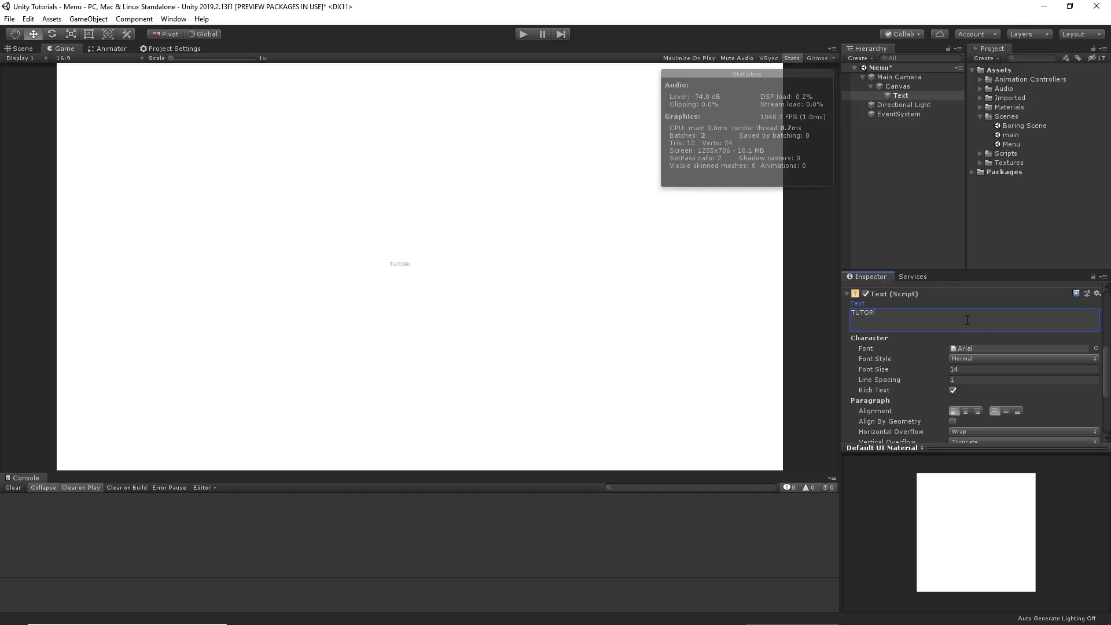
pyautogui.write(' GANME')
pyautogui.press('BackSpace')
pyautogui.press('BackSpace')
pyautogui.write('NME')
pyautogui.press('BackSpace')
pyautogui.press('BackSpace')
pyautogui.press('BackSpace')
pyautogui.write('ME')
# Step: Set the title text's font size to 34 and both its horizontal and vertical overflow to Overflow
pyautogui.moveTo(901, 372); pyautogui.dragTo(912, 370)
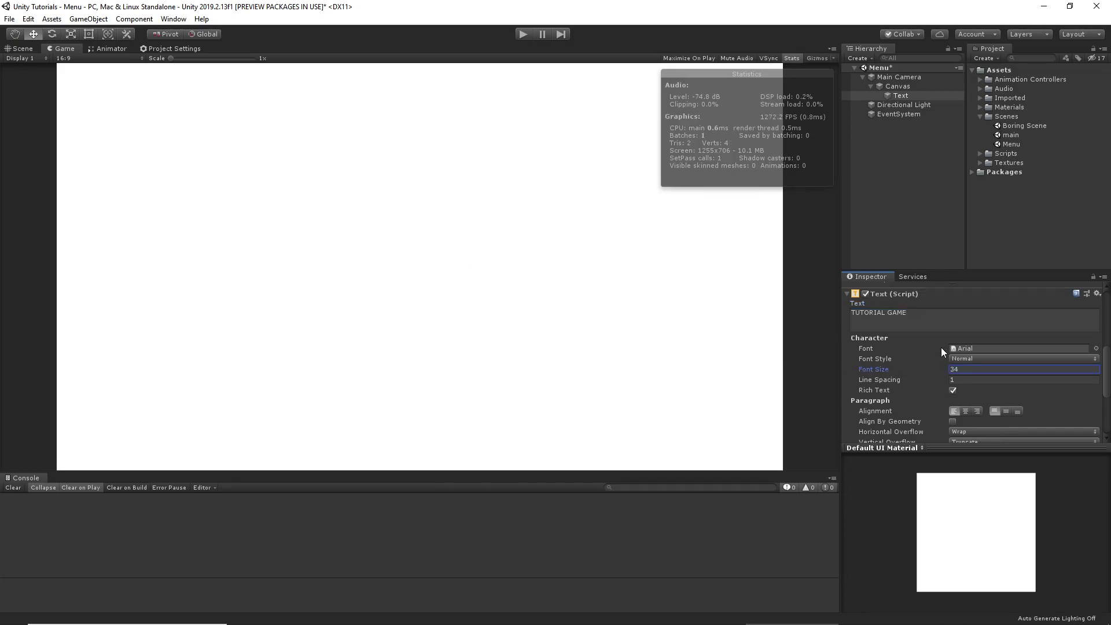
pyautogui.scroll(-3, 938, 349)
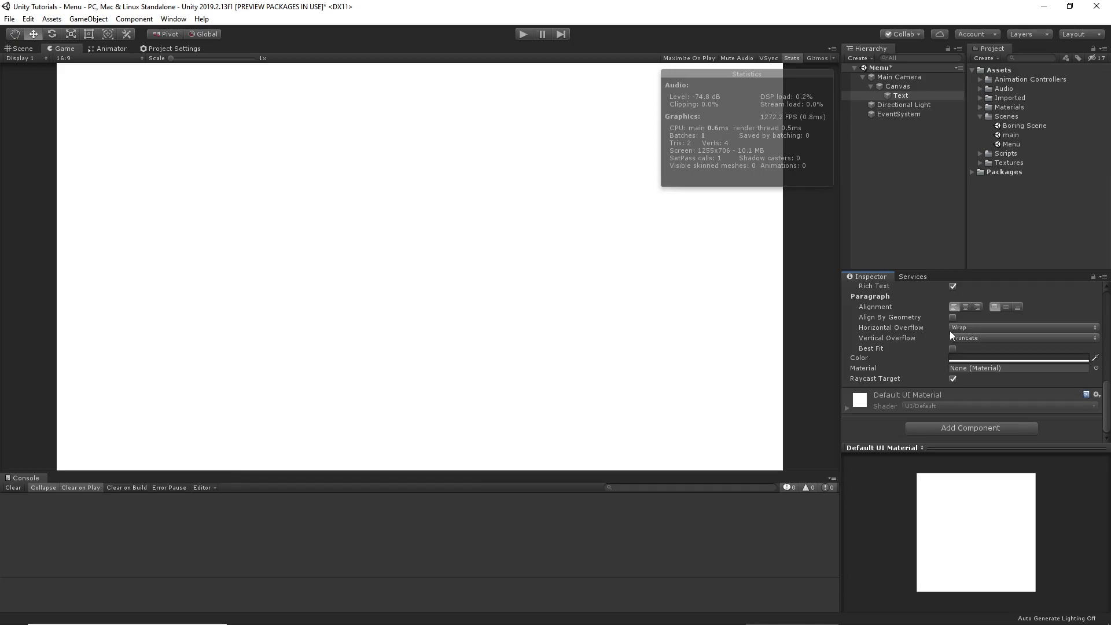
pyautogui.click(957, 328)
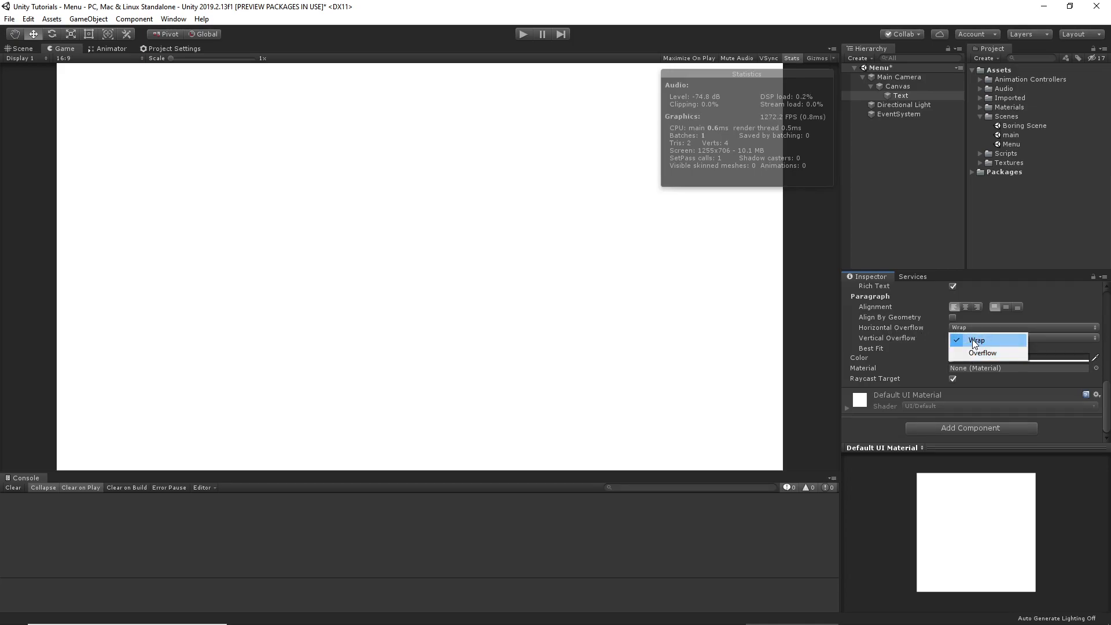
pyautogui.click(974, 351)
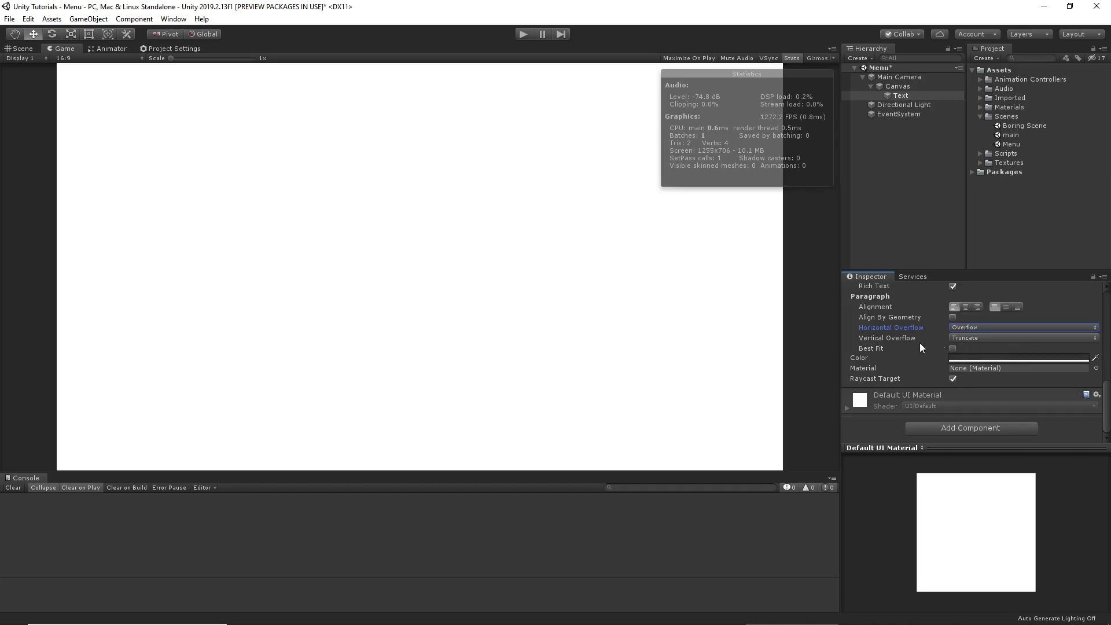
pyautogui.click(970, 338)
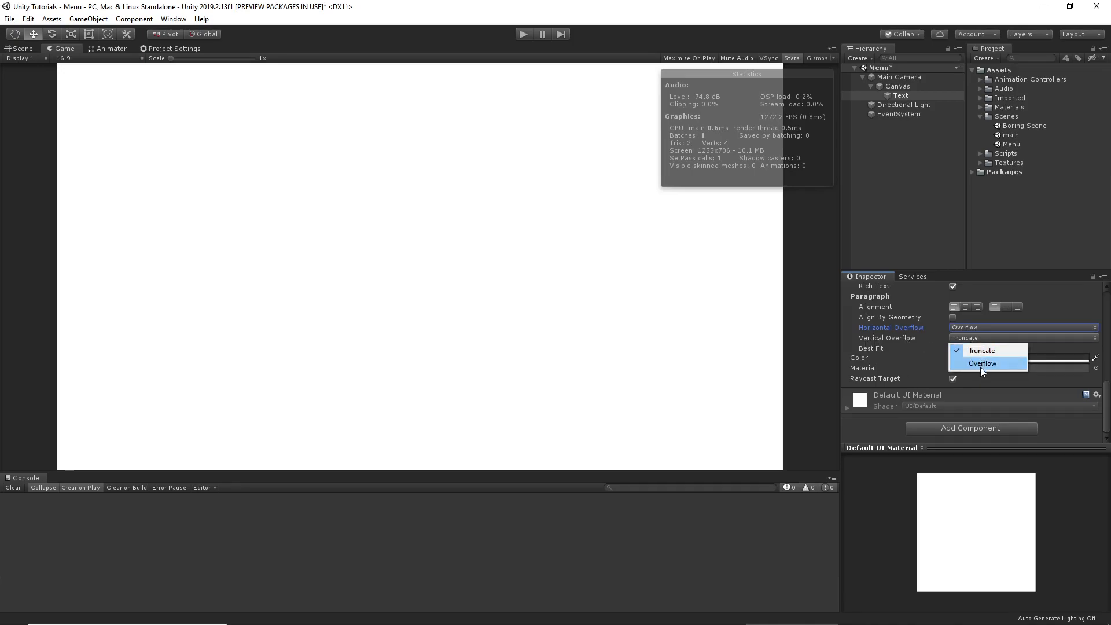
pyautogui.click(982, 365)
pyautogui.click(970, 328)
pyautogui.click(977, 342)
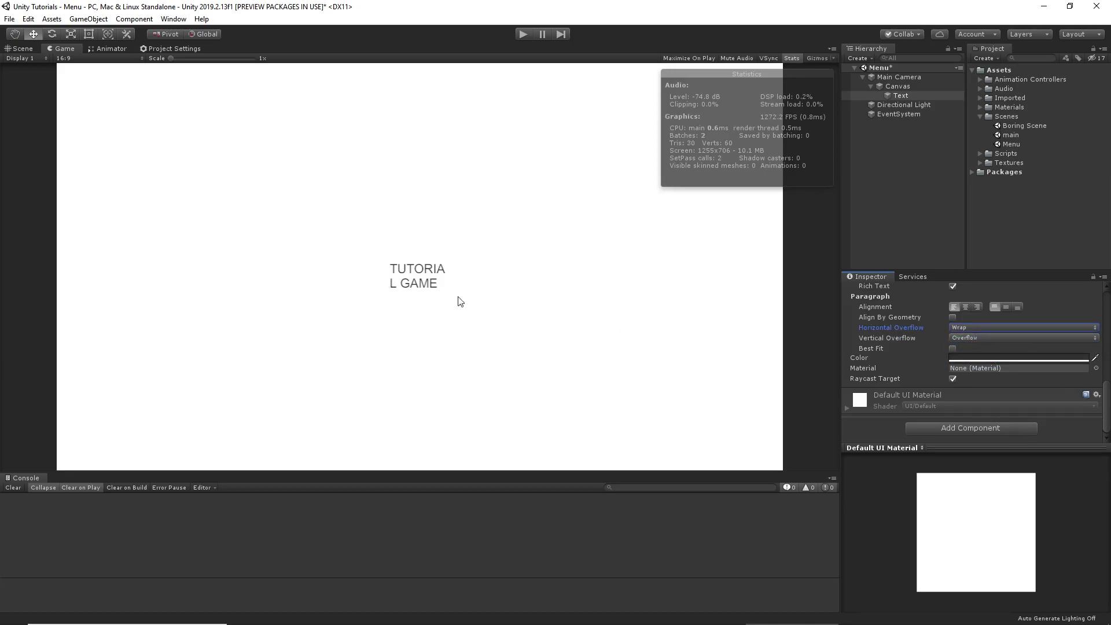
pyautogui.click(981, 328)
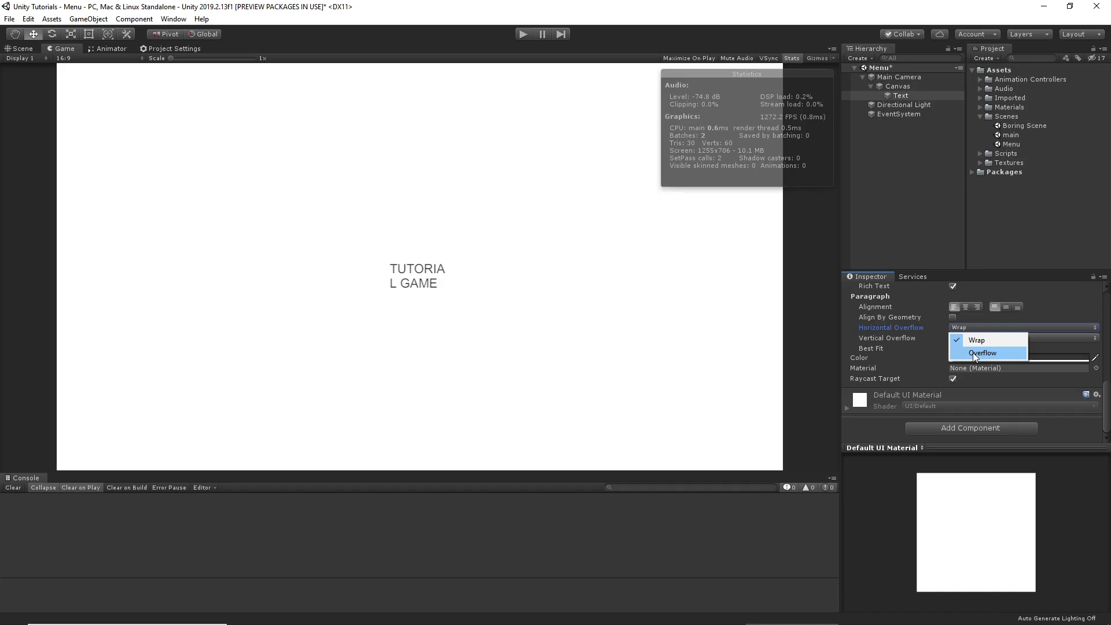
pyautogui.click(973, 352)
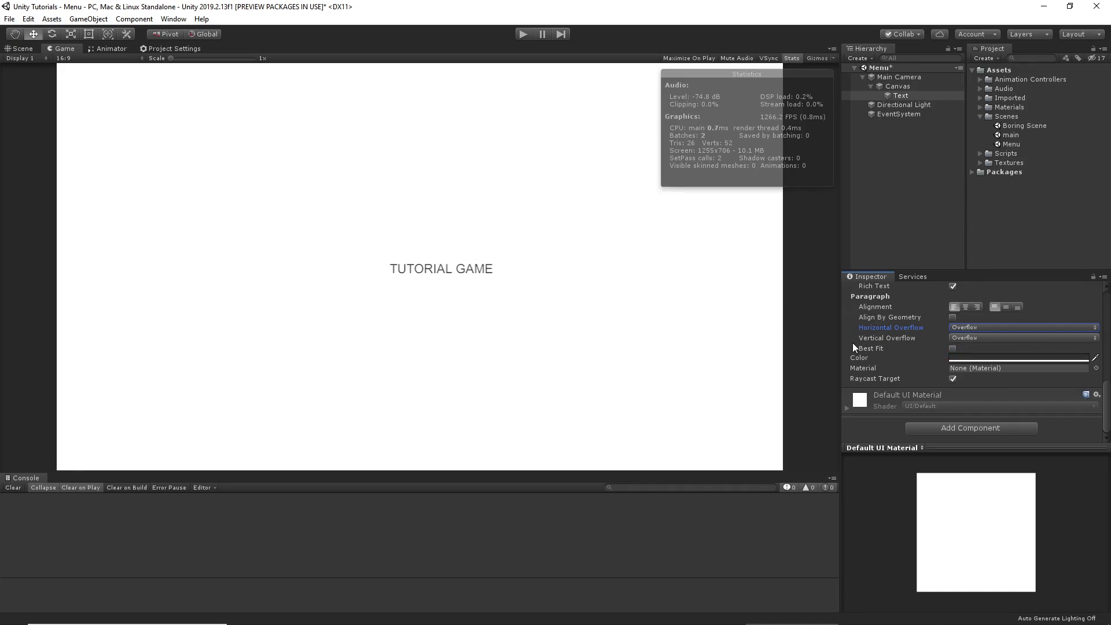
# Step: Anchor the title text to the top center of the canvas using the anchor presets
pyautogui.scroll(10, 1069, 356)
pyautogui.scroll(-10, 1030, 353)
pyautogui.scroll(10, 986, 347)
pyautogui.click(968, 352)
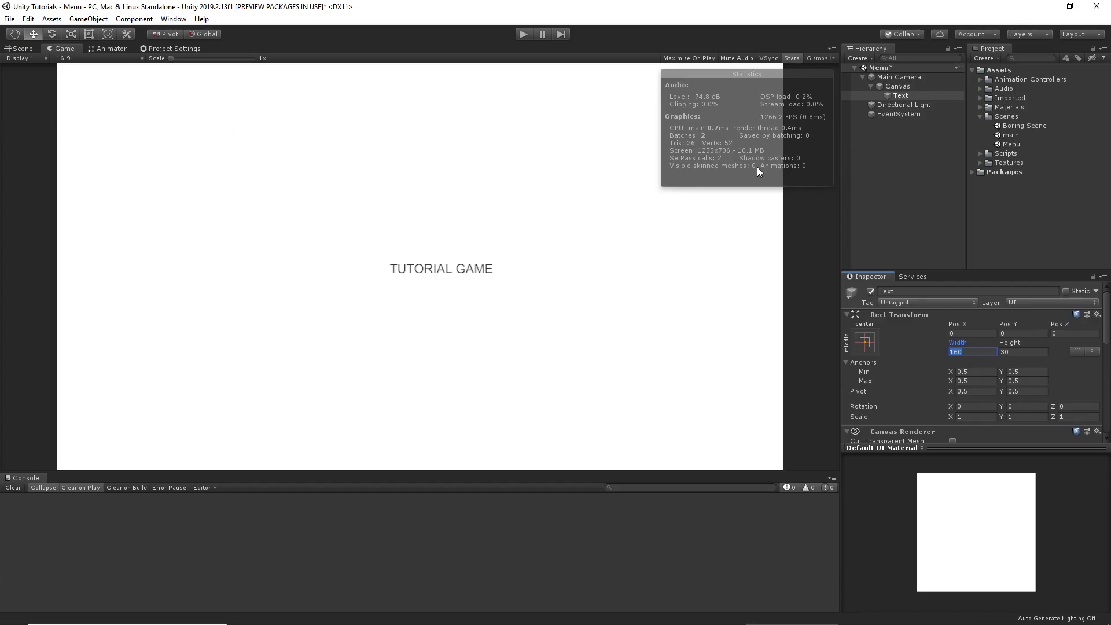
pyautogui.click(867, 344)
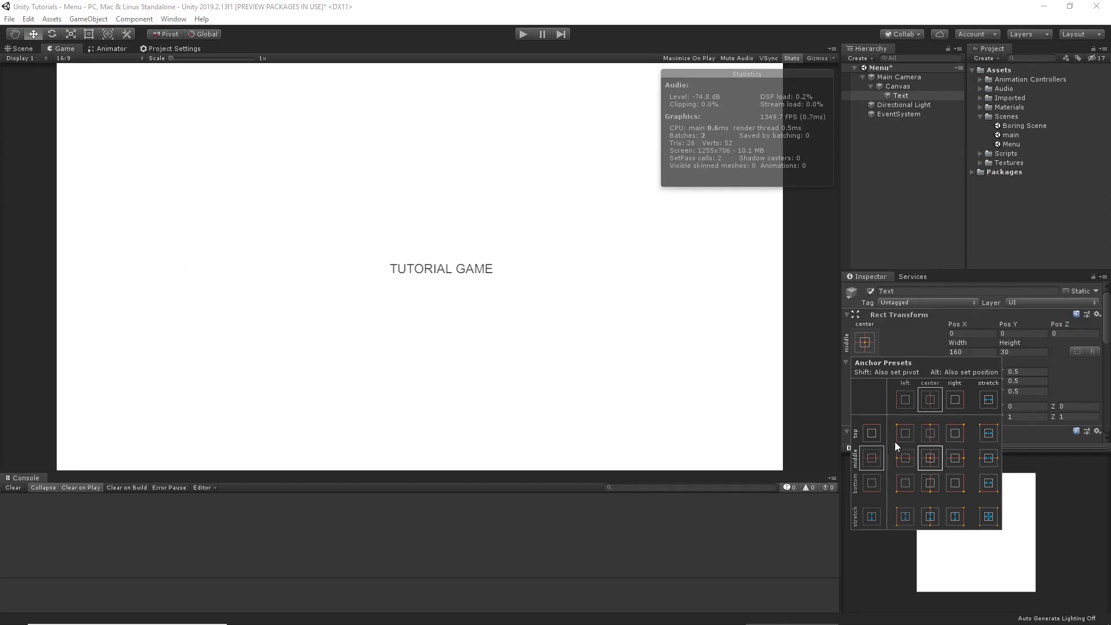
pyautogui.click(927, 433)
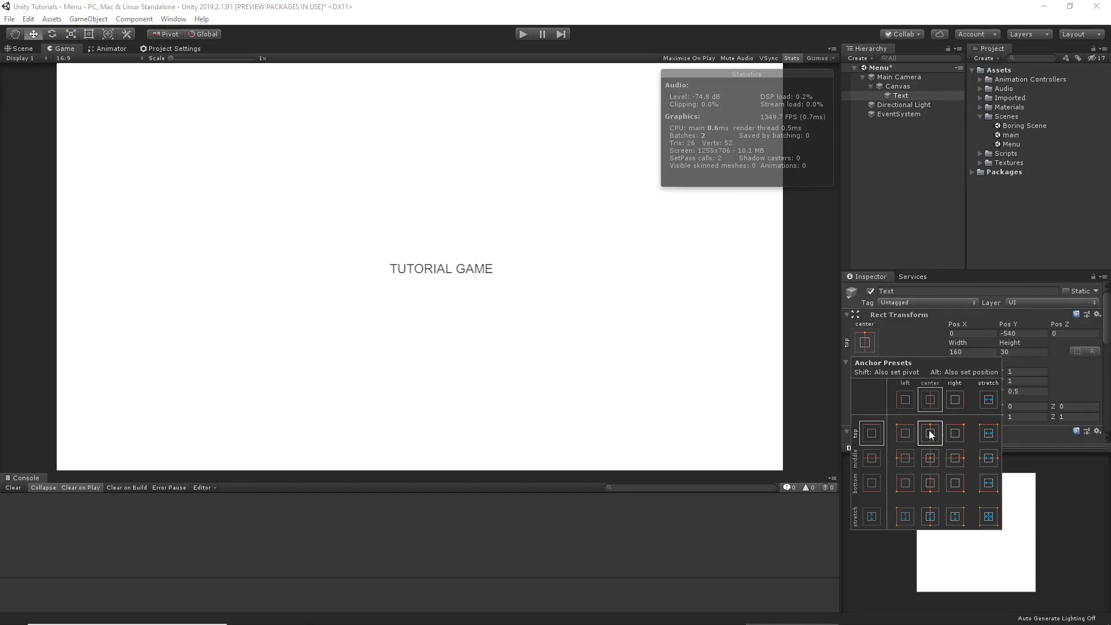
pyautogui.click(910, 353)
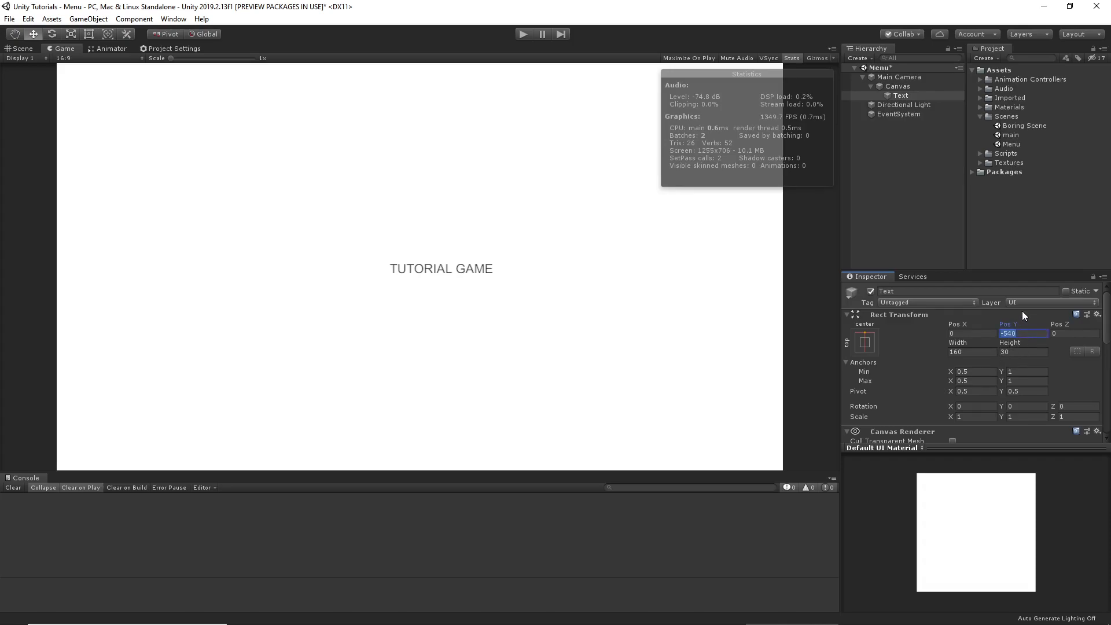
# Step: Set the title text's Pos Y to -100
pyautogui.write('100')
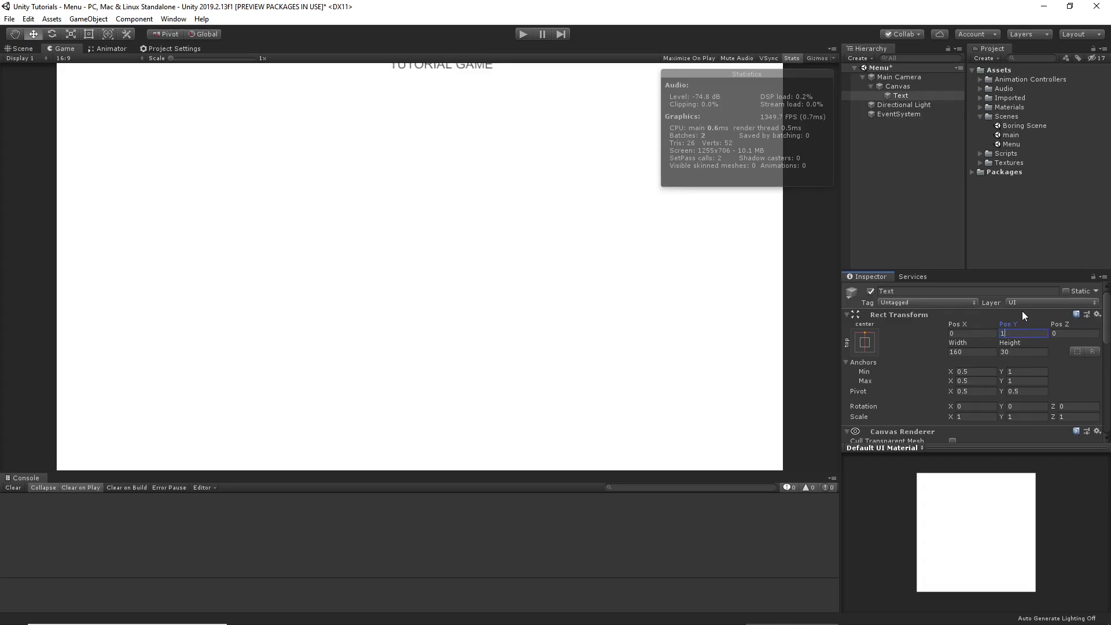
pyautogui.press('BackSpace')
pyautogui.press('BackSpace')
pyautogui.press('BackSpace')
pyautogui.write('-100')
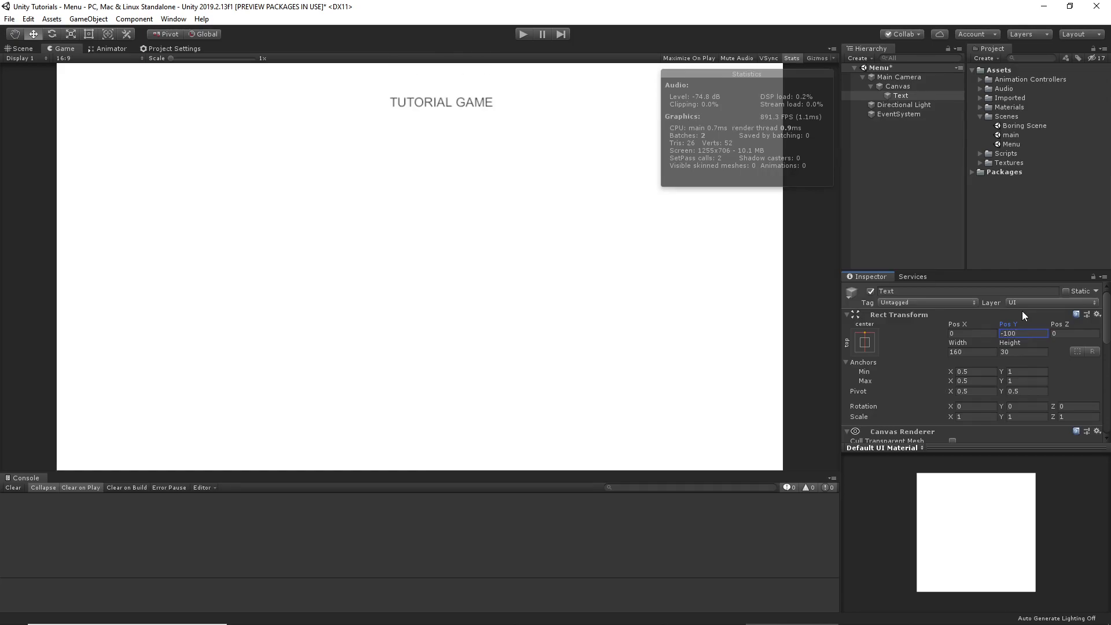
# Step: Increase the title's font size to 113 and align the text to center horizontally and top vertically
pyautogui.scroll(-5, 961, 346)
pyautogui.moveTo(933, 324); pyautogui.dragTo(981, 322)
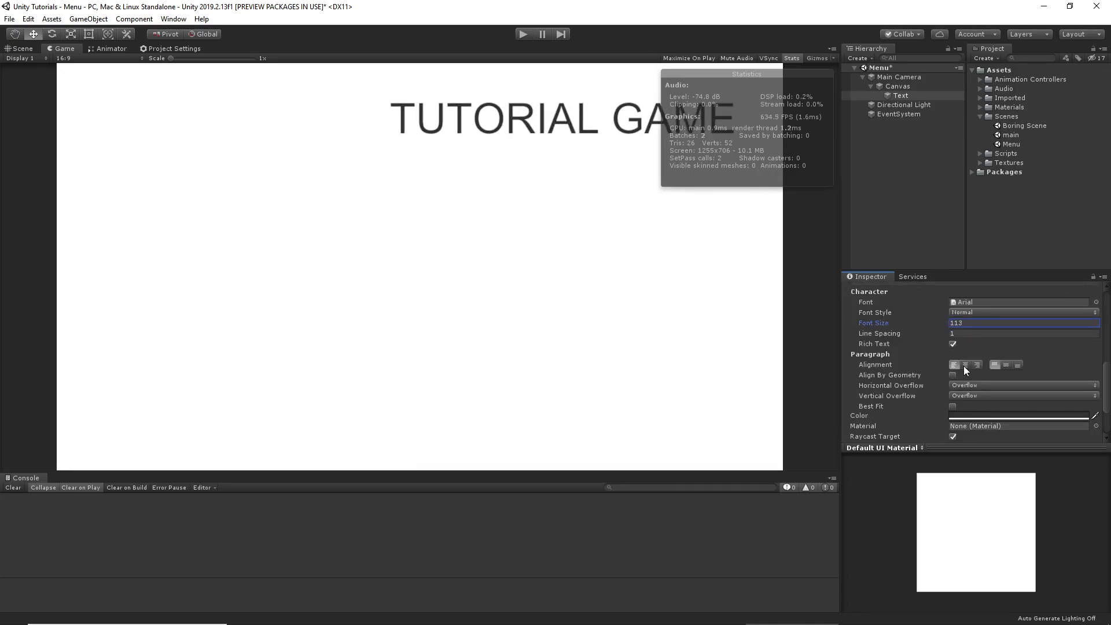
pyautogui.click(1007, 365)
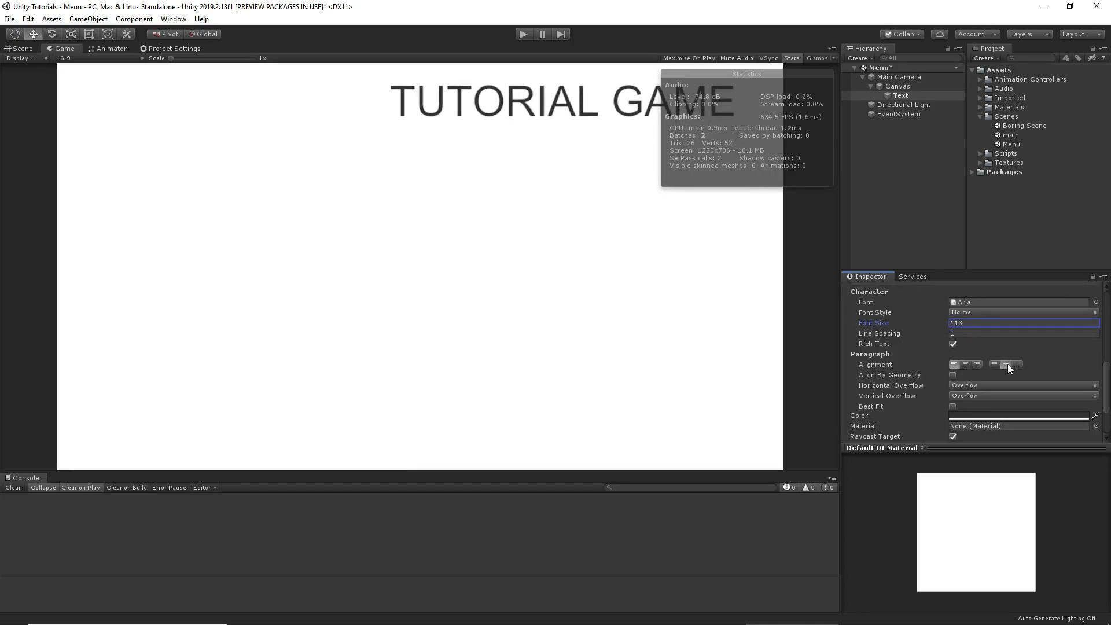
pyautogui.click(964, 365)
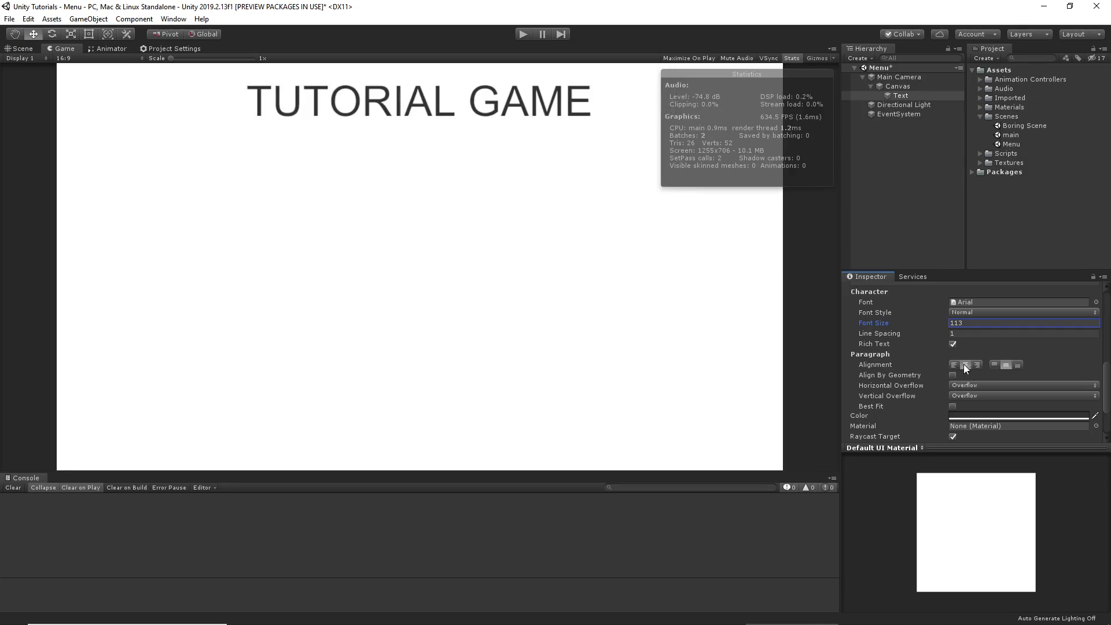
pyautogui.click(996, 365)
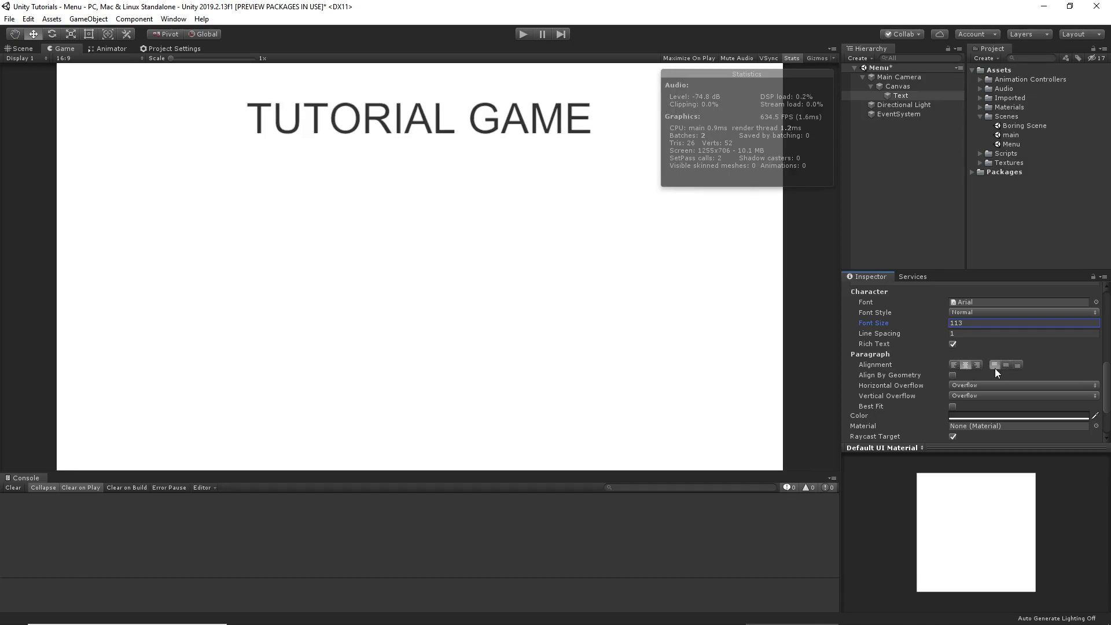
# Step: Try the other horizontal and vertical alignments on the title, and restore the center and top alignment
pyautogui.click(954, 365)
pyautogui.click(964, 365)
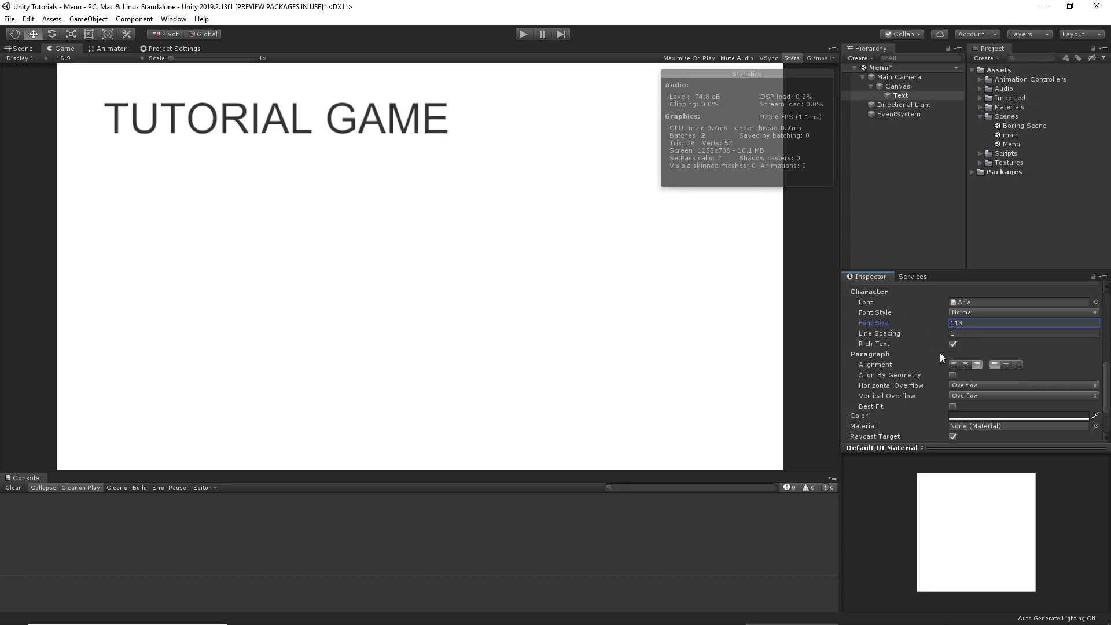
pyautogui.click(965, 365)
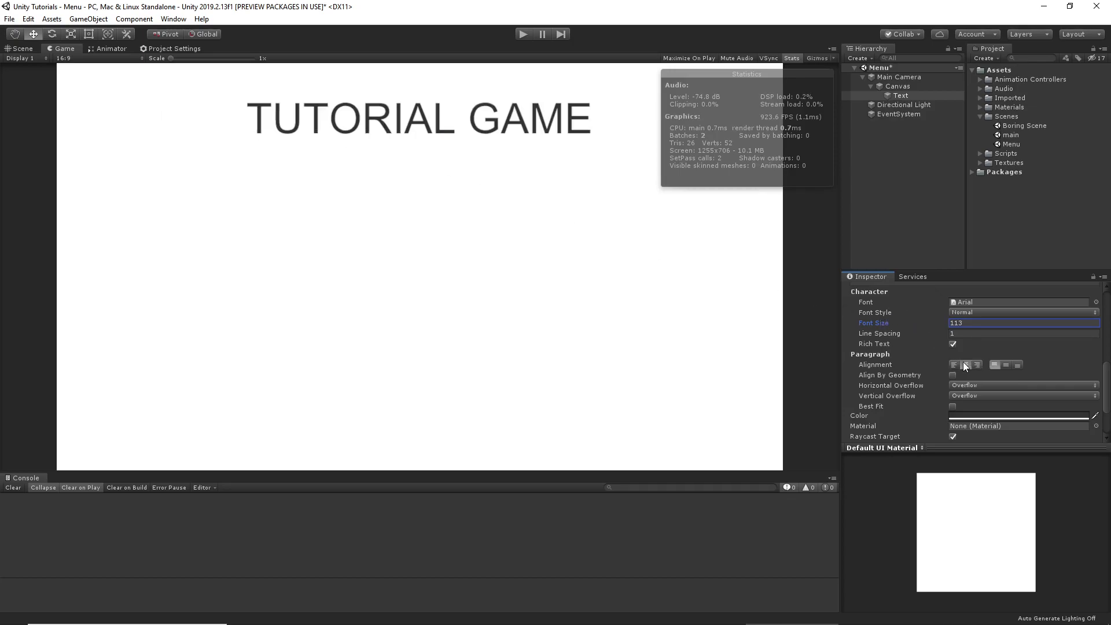
pyautogui.click(1005, 365)
pyautogui.click(1018, 365)
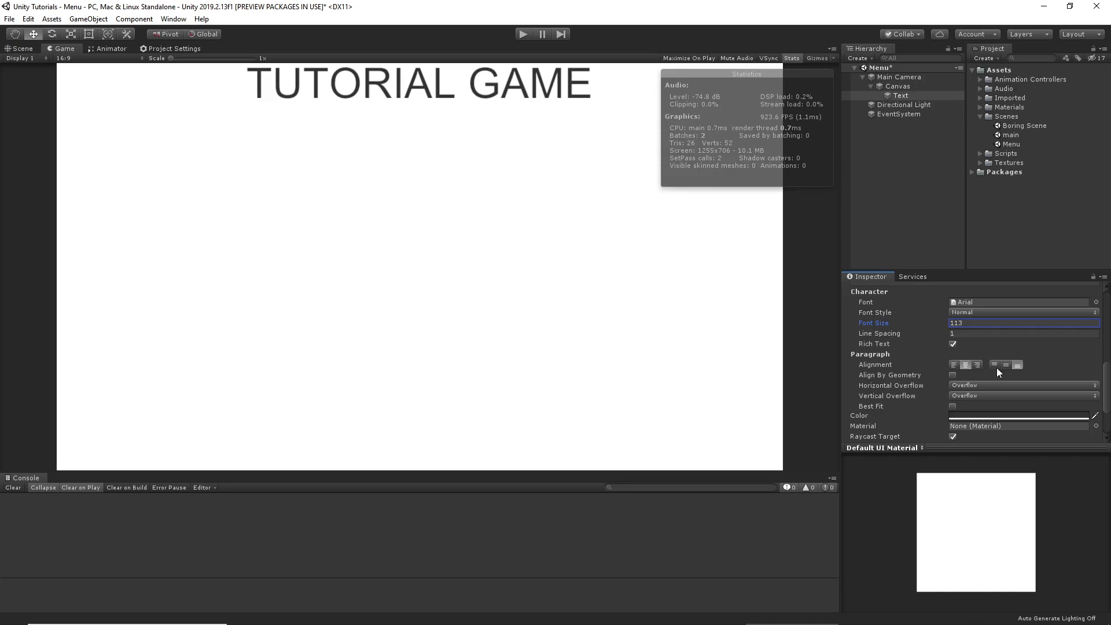
pyautogui.click(995, 365)
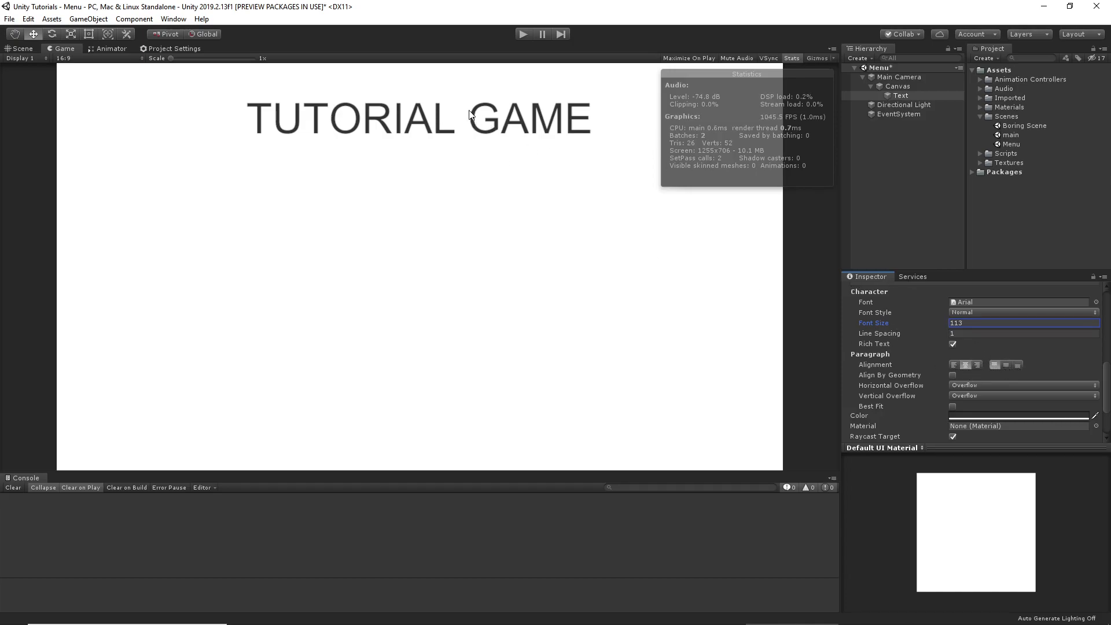
pyautogui.click(1006, 365)
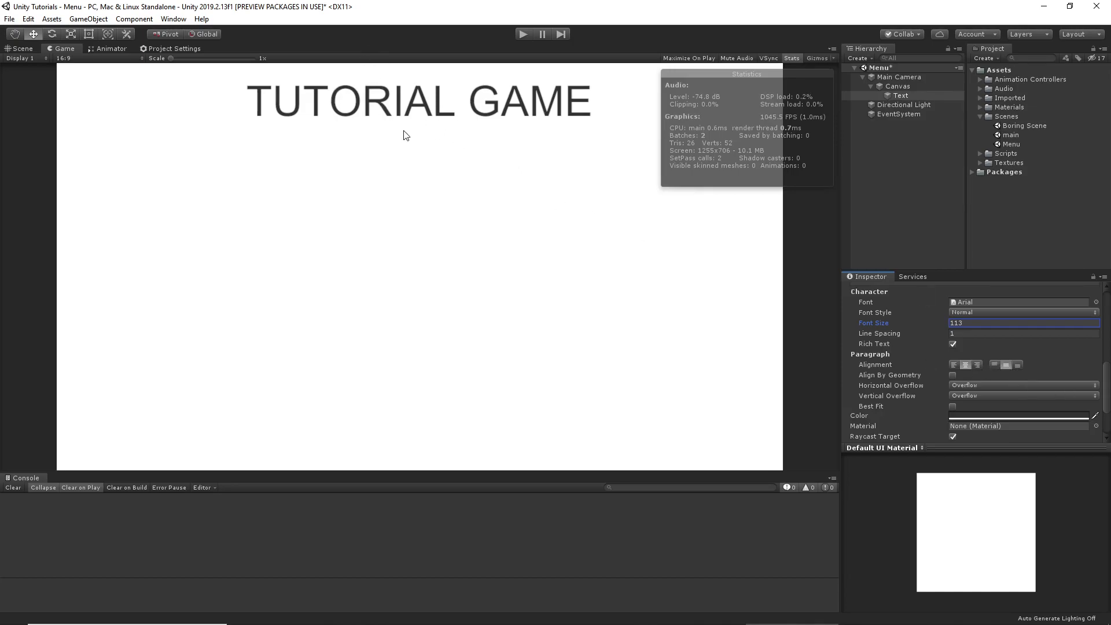
pyautogui.click(995, 364)
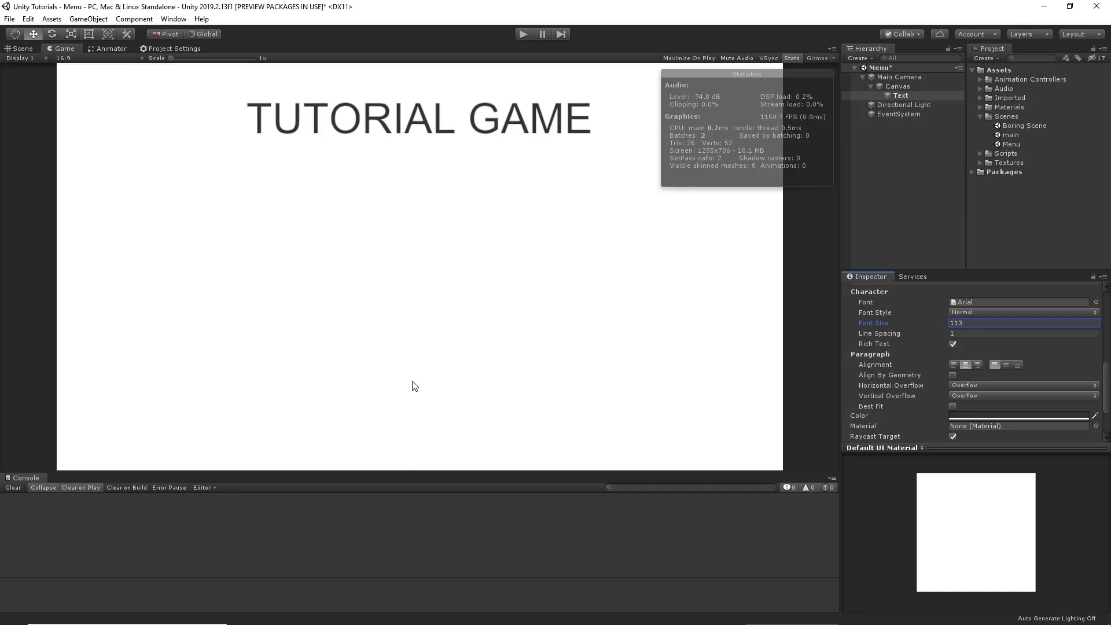
# Step: Set the title's font style to Bold and its font size to 155
pyautogui.click(962, 312)
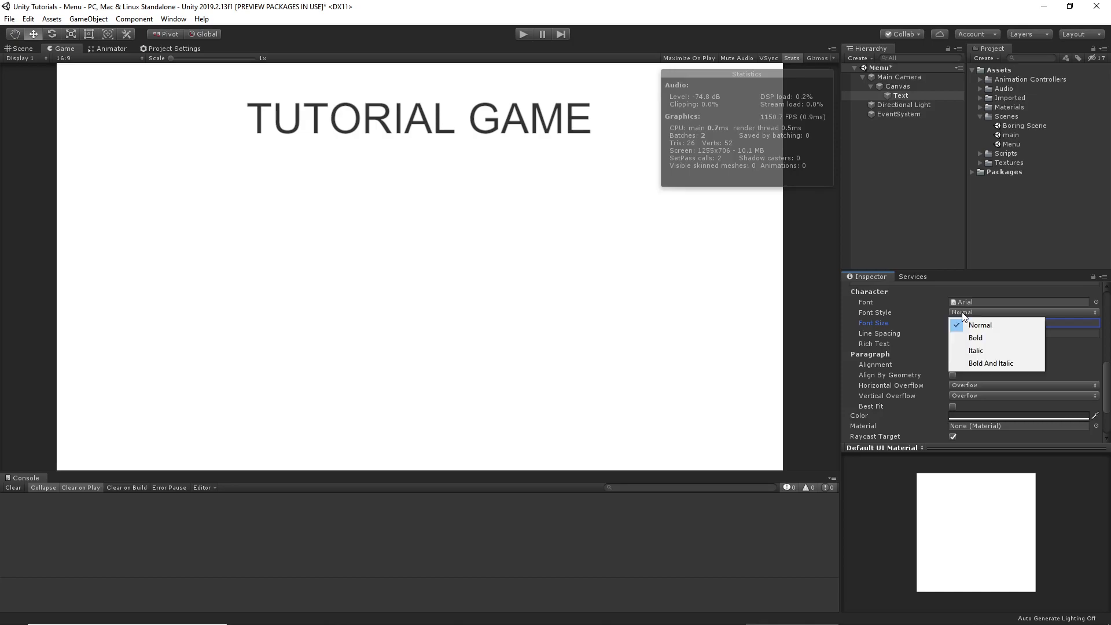
pyautogui.click(983, 339)
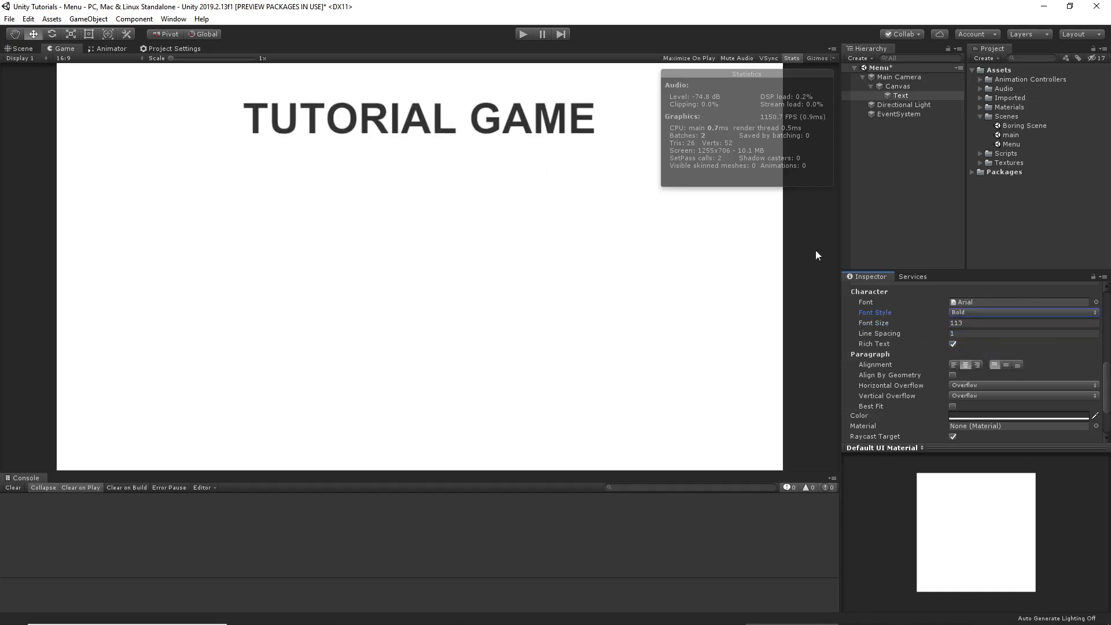
pyautogui.moveTo(942, 322); pyautogui.dragTo(965, 324)
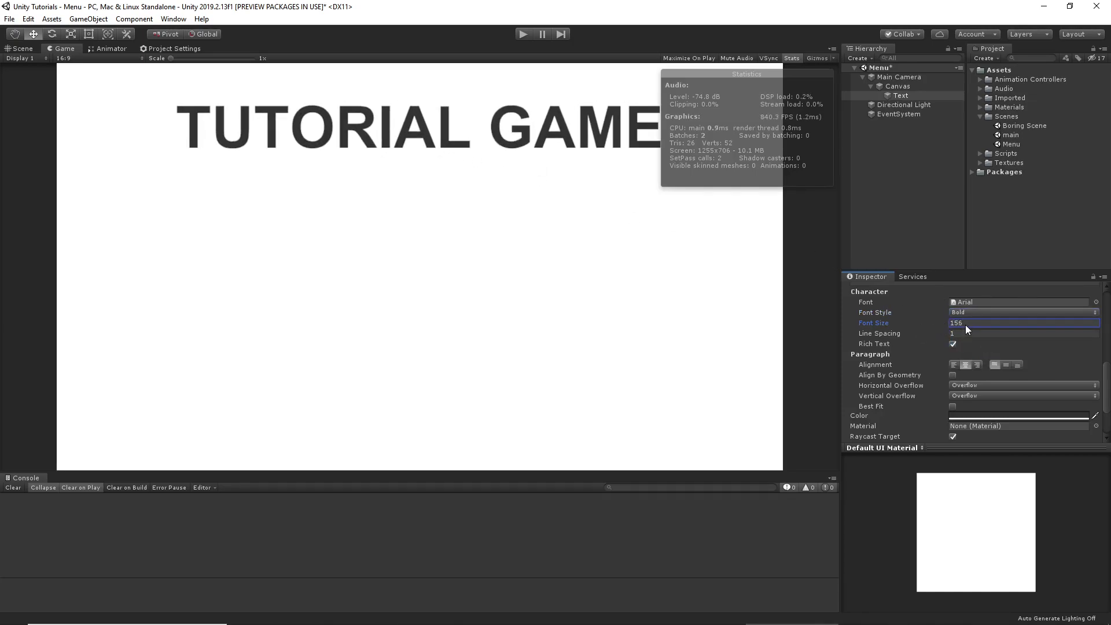
pyautogui.scroll(3, 1005, 303)
pyautogui.scroll(-3, 1067, 368)
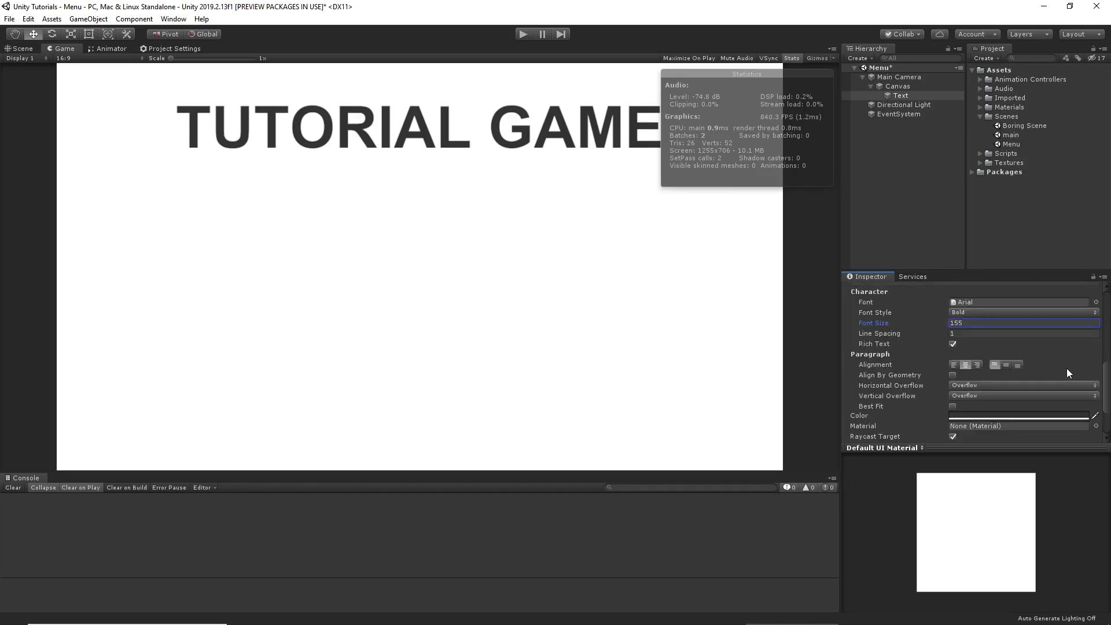
# Step: Check the fonts available for the title, keep Arial, and set the text color to black (000000)
pyautogui.click(1095, 303)
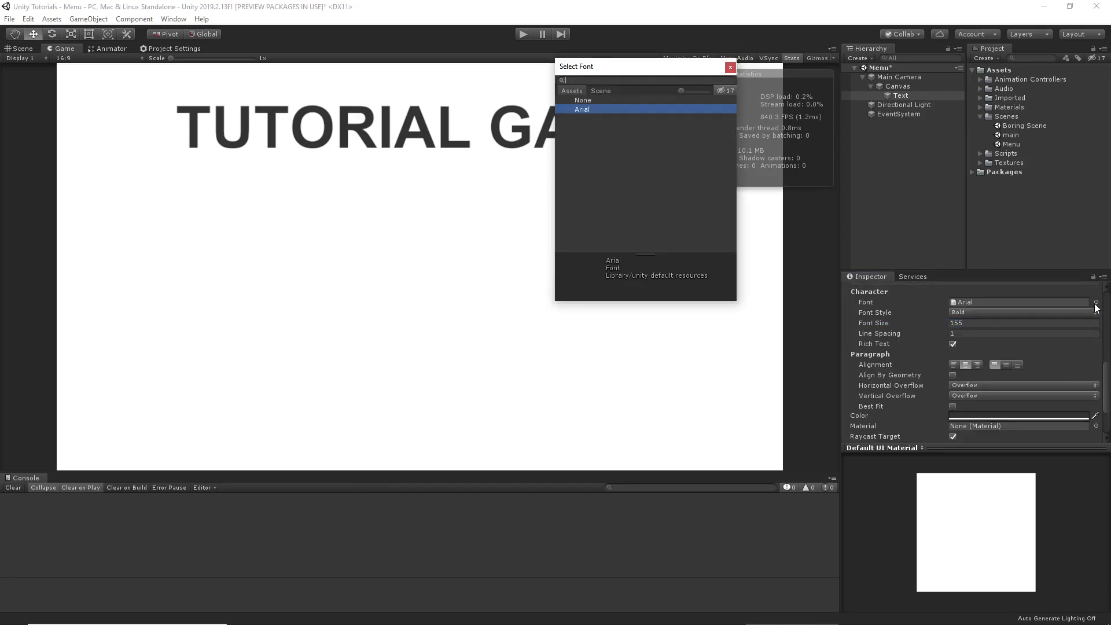
pyautogui.click(730, 67)
pyautogui.scroll(-2, 1036, 380)
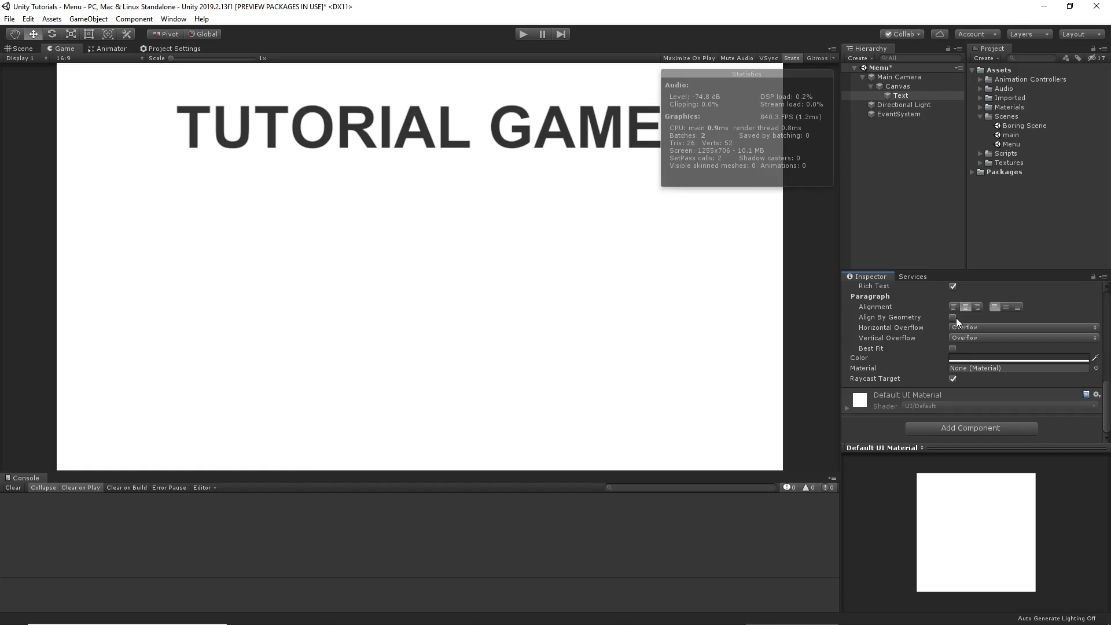
pyautogui.click(958, 358)
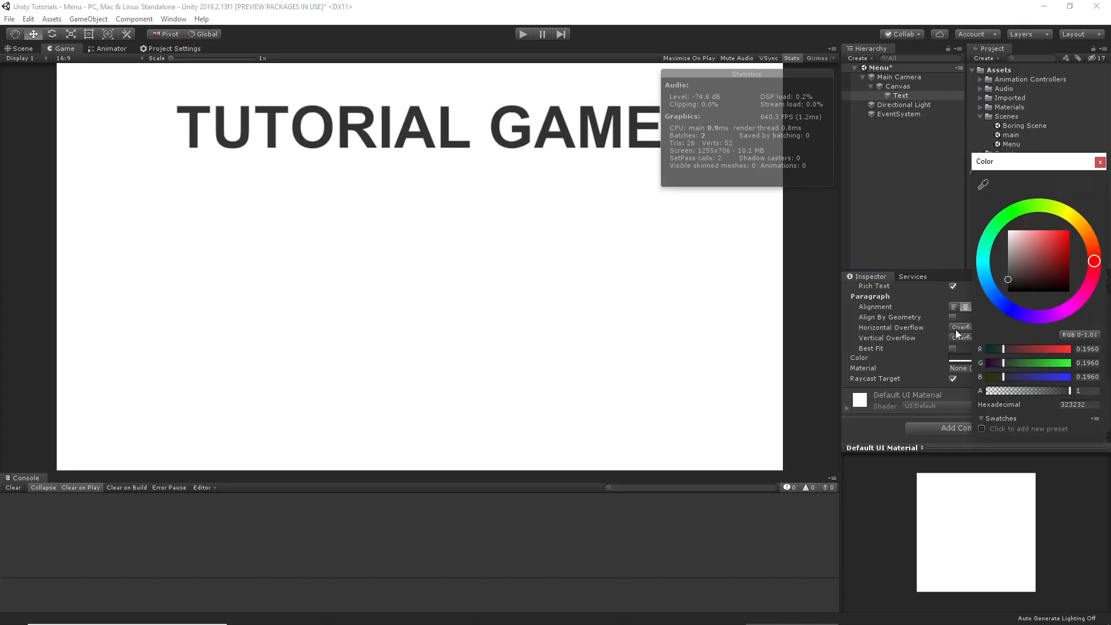
pyautogui.moveTo(1017, 272); pyautogui.dragTo(991, 334)
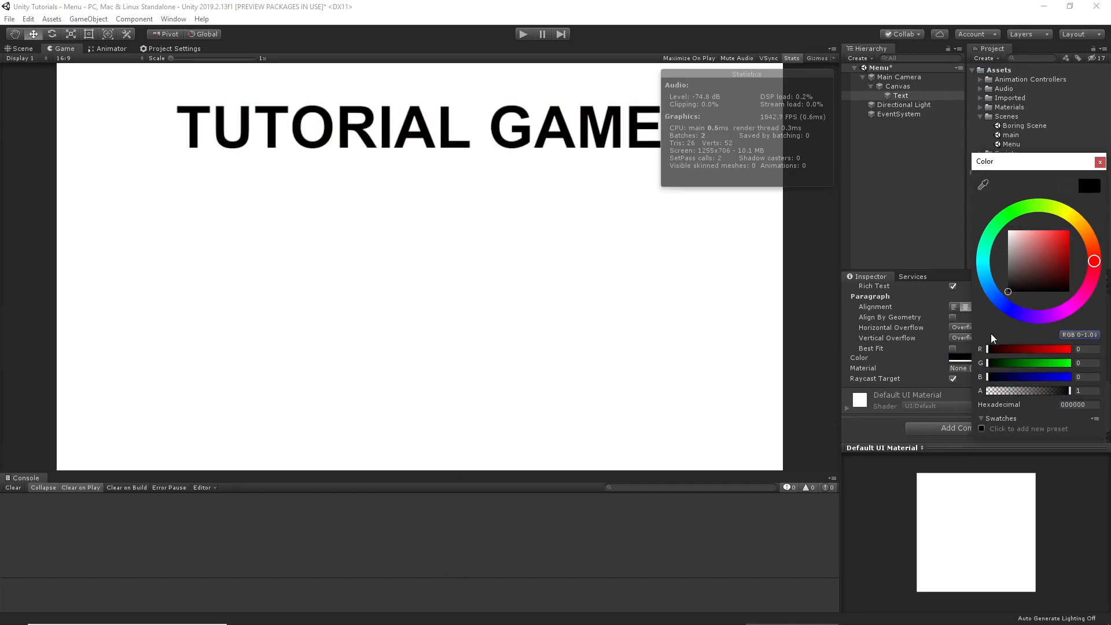
pyautogui.click(1099, 162)
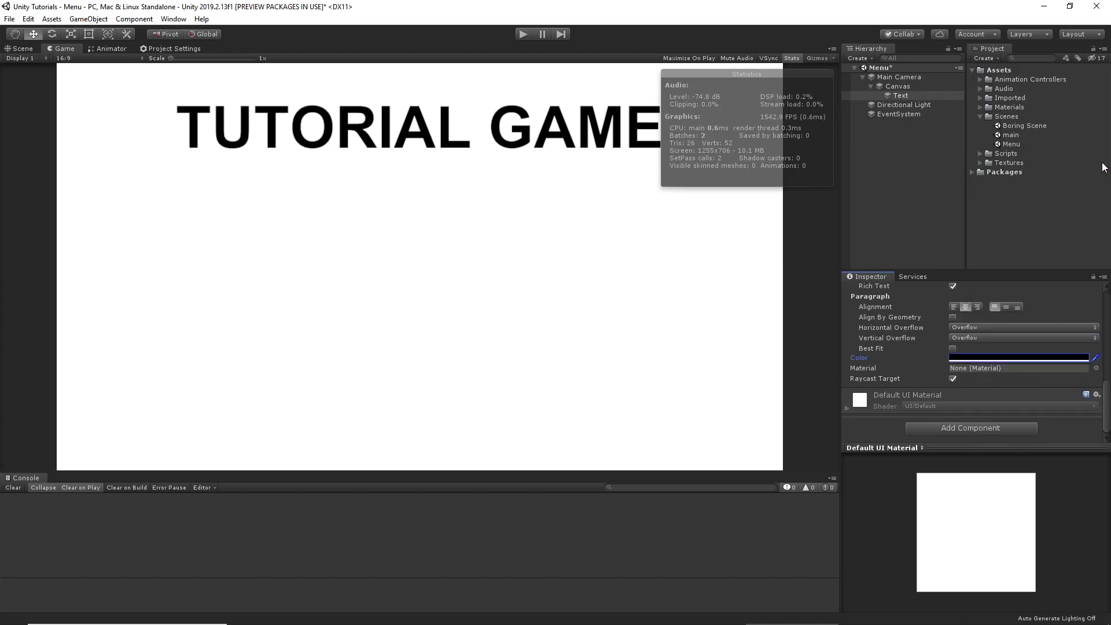
pyautogui.click(952, 382)
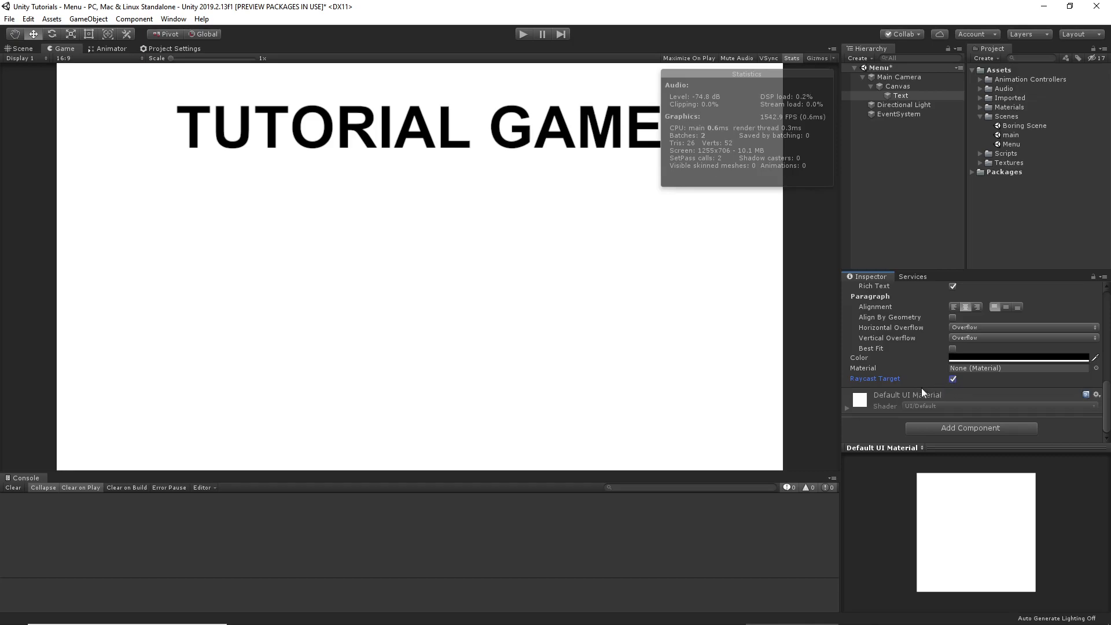
pyautogui.click(420, 133)
pyautogui.click(953, 379)
pyautogui.click(870, 87)
pyautogui.click(871, 86)
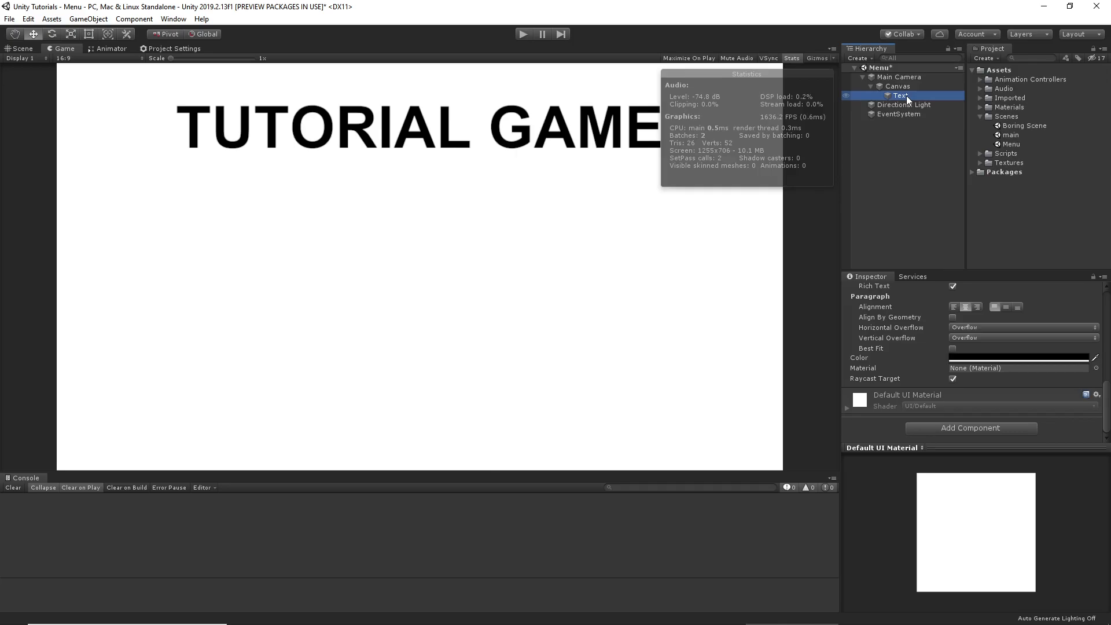
# Step: Rename the Text object under the Canvas as Title
pyautogui.click(900, 97)
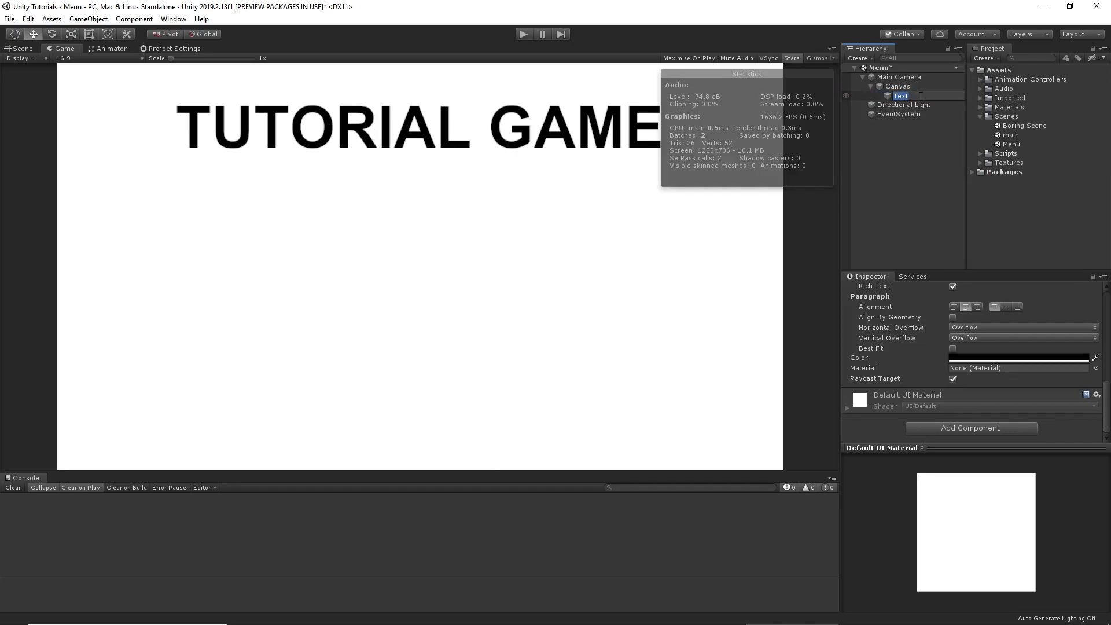
pyautogui.write('Title')
pyautogui.press('Return')
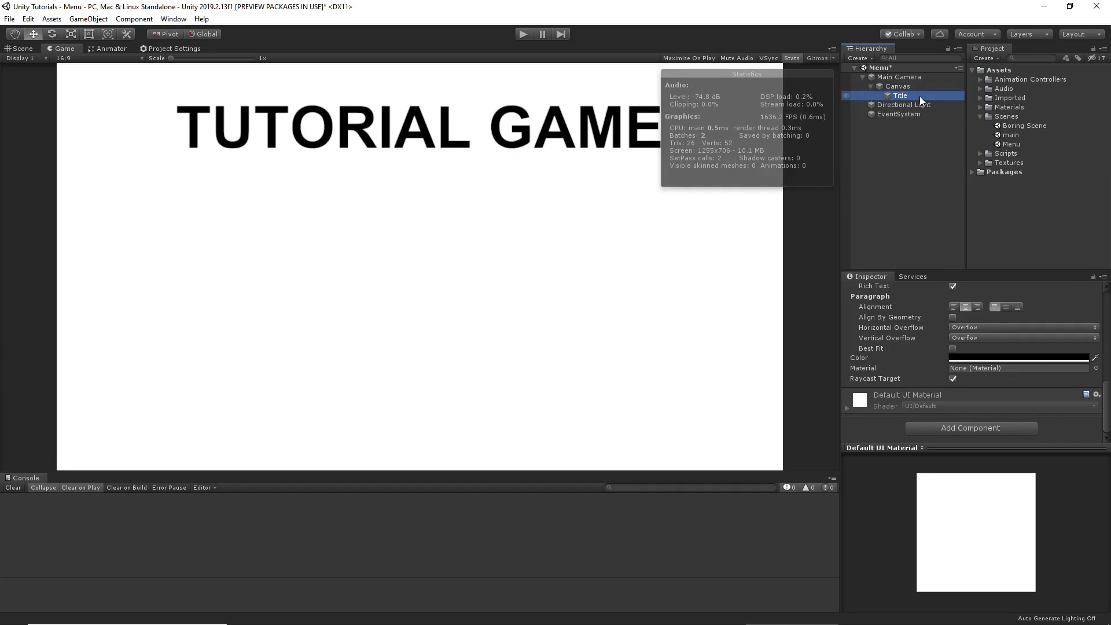
# Step: Add a UI Button as a child of the Canvas and expand it to reveal its Text child
pyautogui.click(919, 86)
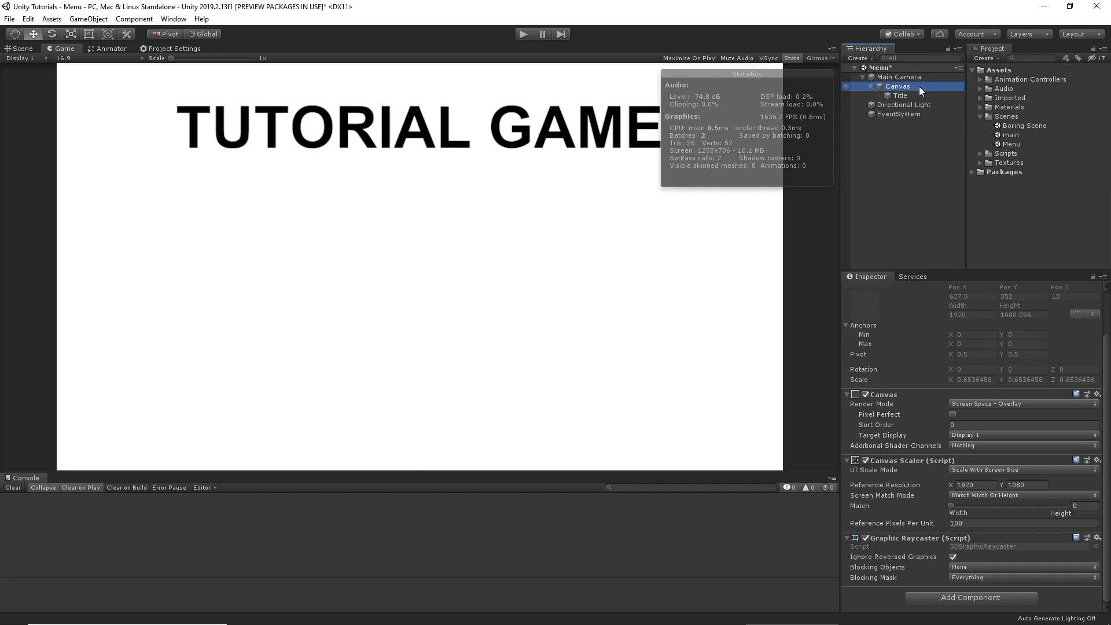
pyautogui.rightClick(918, 86)
pyautogui.moveTo(956, 284)
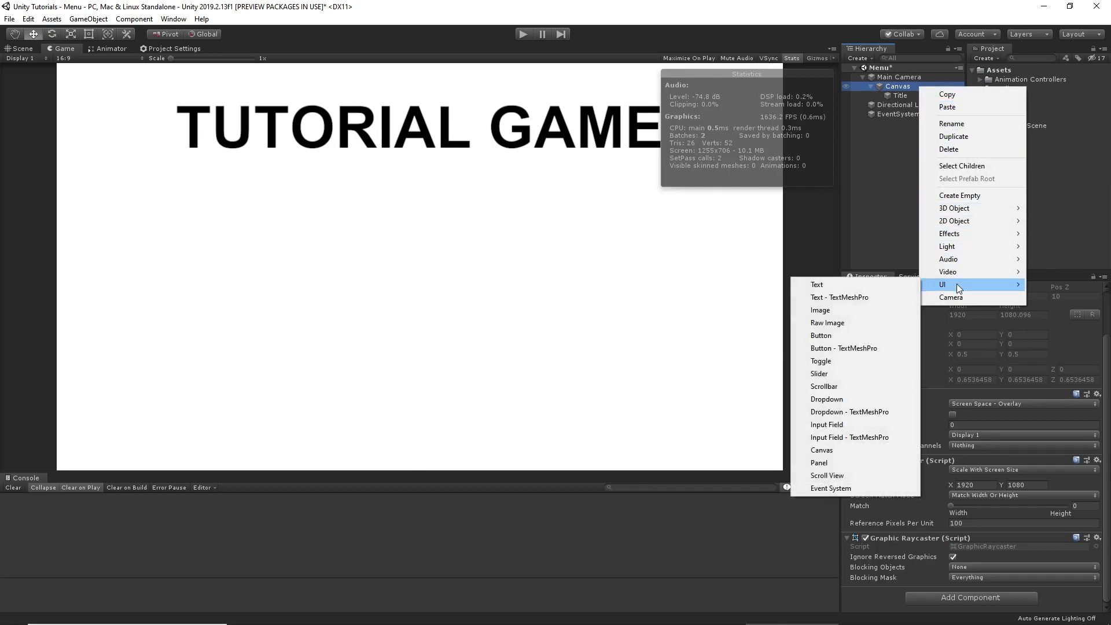
pyautogui.click(840, 340)
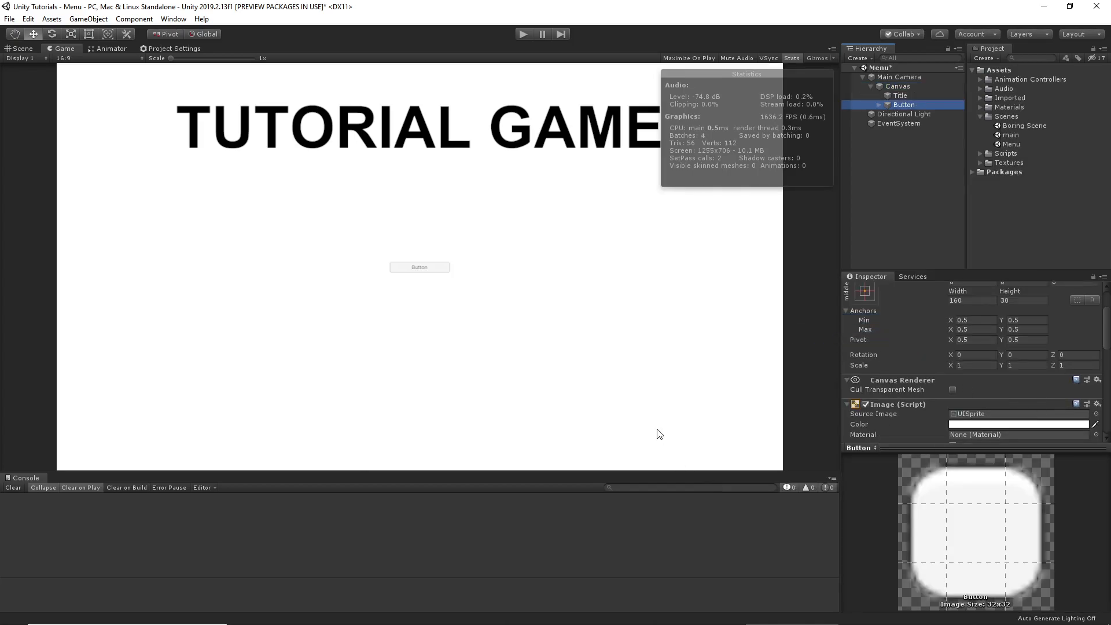
pyautogui.scroll(-3, 1012, 374)
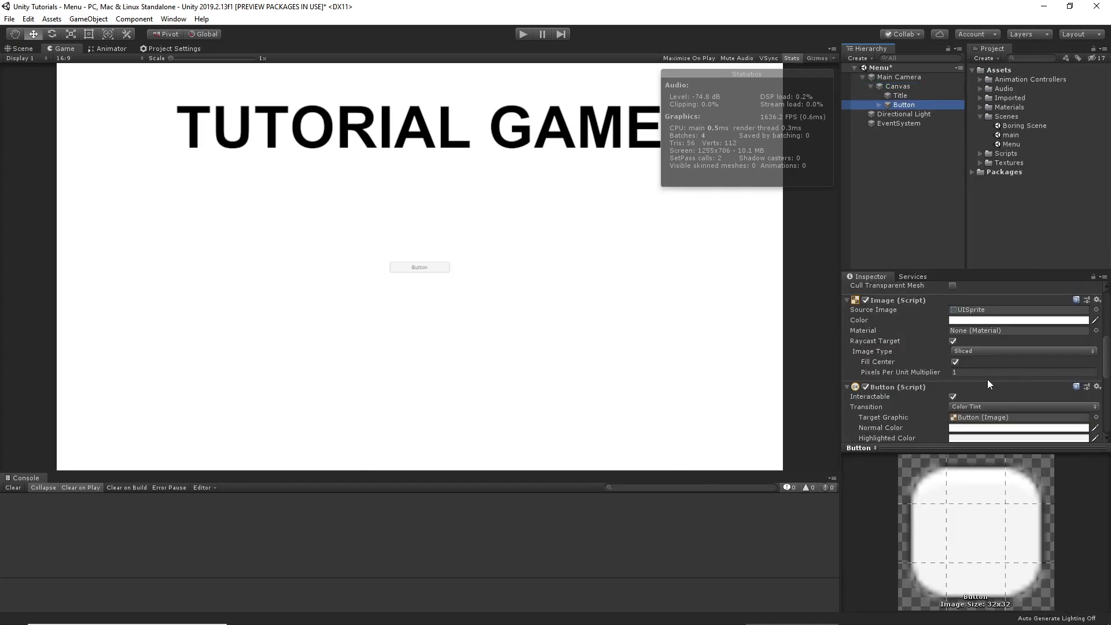
pyautogui.click(877, 106)
pyautogui.click(900, 114)
pyautogui.click(902, 106)
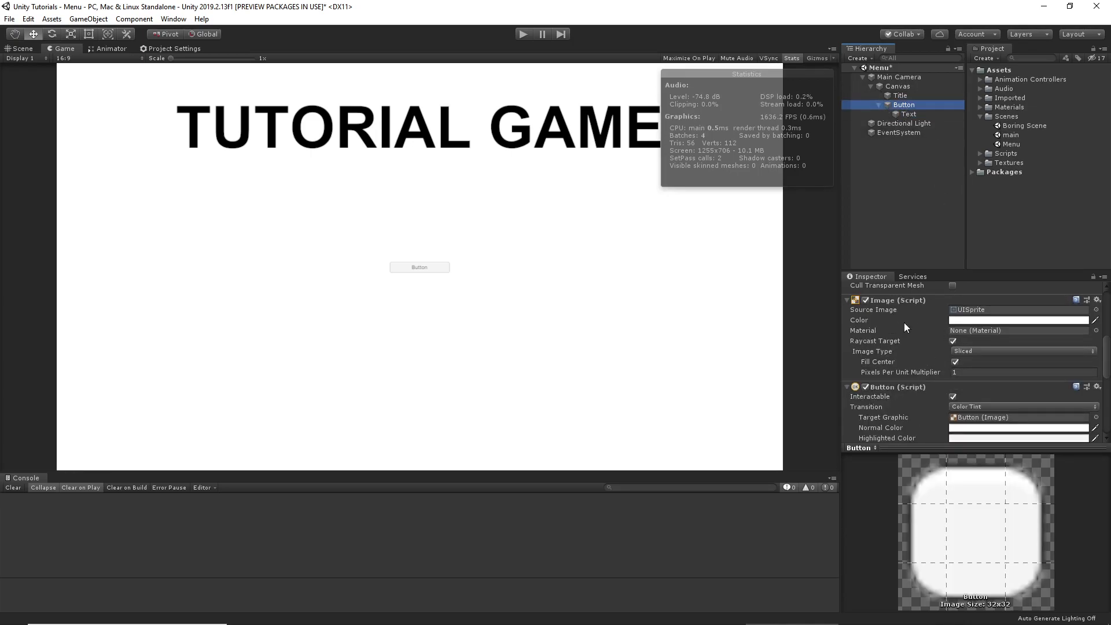
# Step: Look through the button's available source sprites and transition modes, keeping UISprite and Color Tint
pyautogui.scroll(3, 901, 312)
pyautogui.scroll(-3, 929, 355)
pyautogui.click(1094, 309)
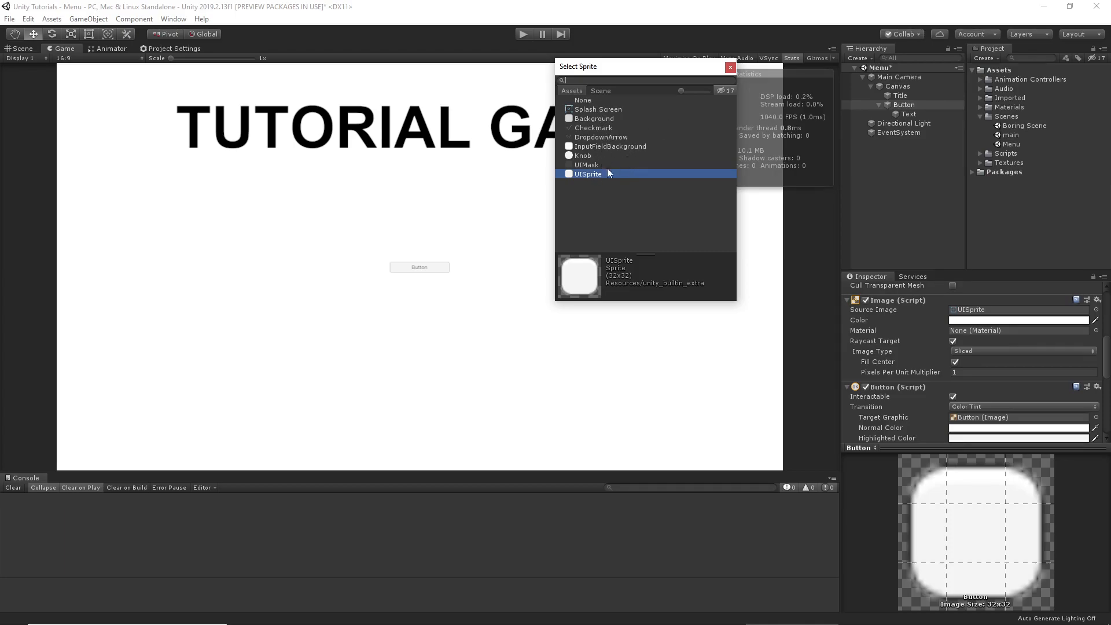
pyautogui.click(729, 68)
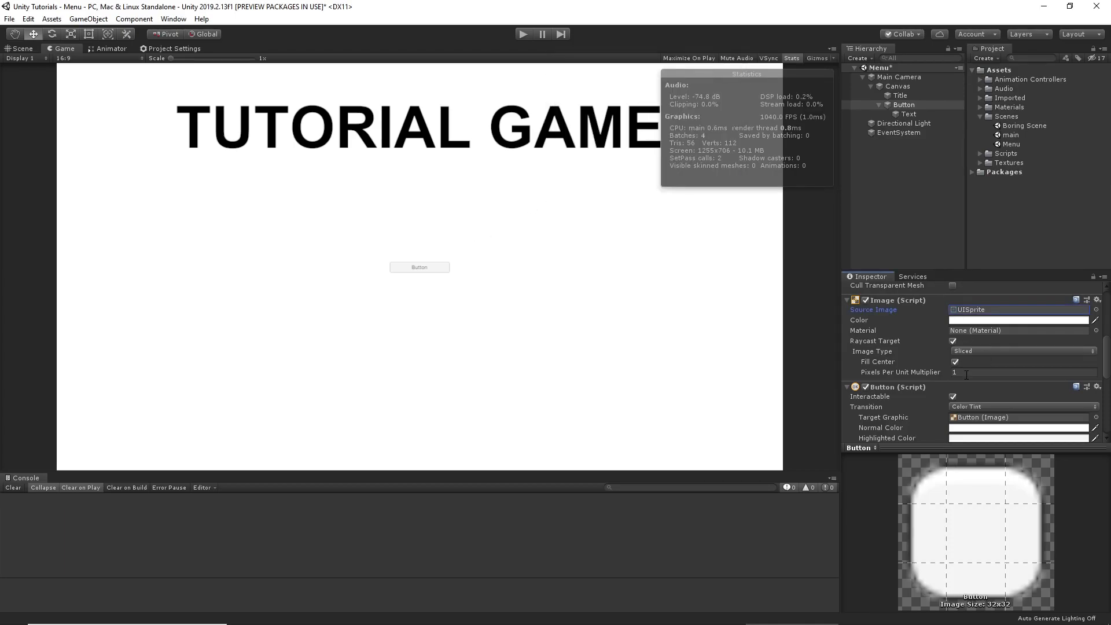
pyautogui.click(968, 407)
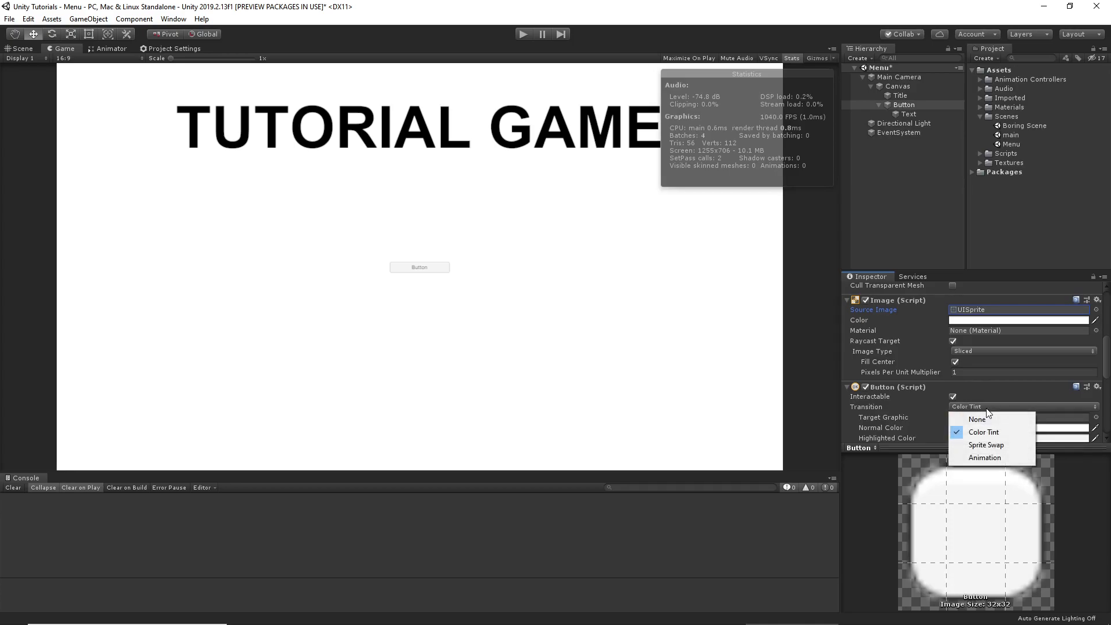
pyautogui.click(984, 432)
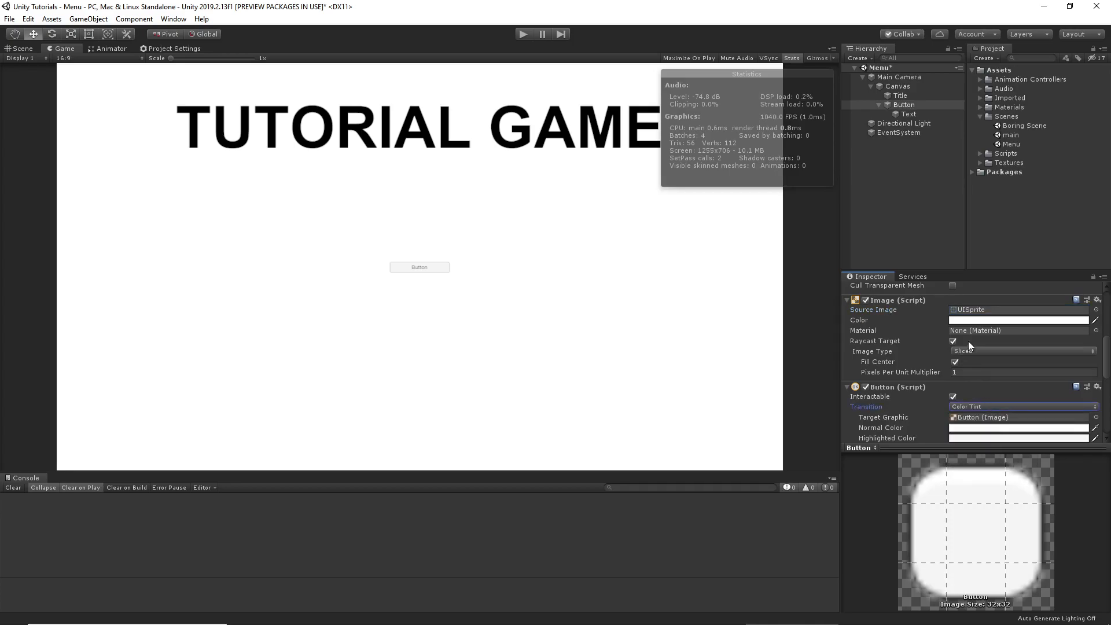
# Step: Try a color sampled from the screen on the button image, and restore white (FFFFFF)
pyautogui.click(1095, 321)
pyautogui.click(1095, 321)
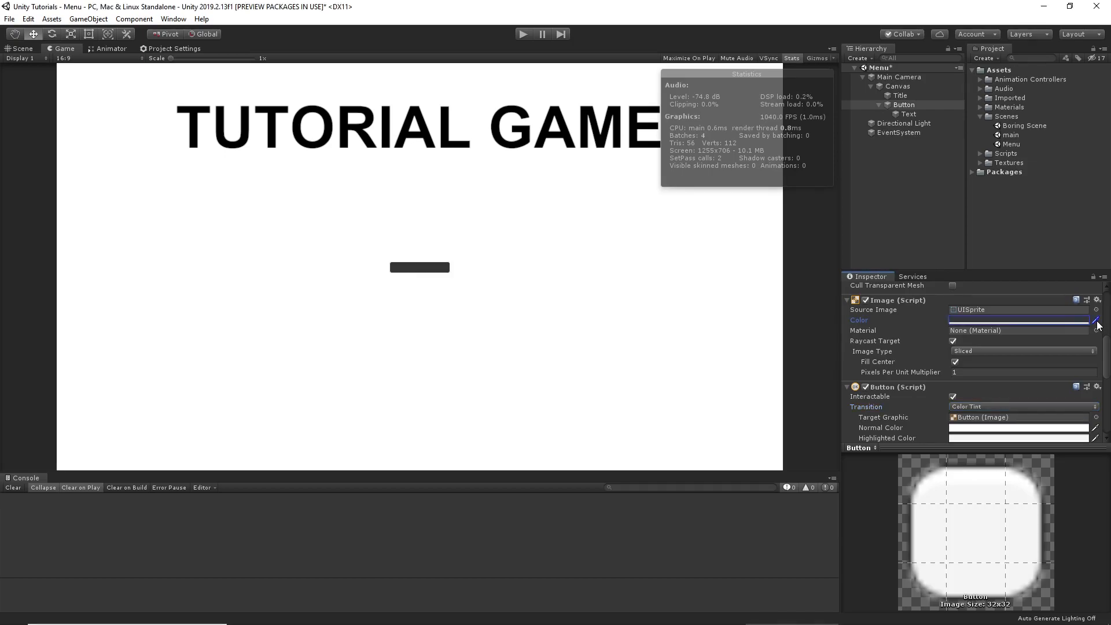
pyautogui.click(1078, 321)
pyautogui.moveTo(1036, 268); pyautogui.dragTo(949, 175)
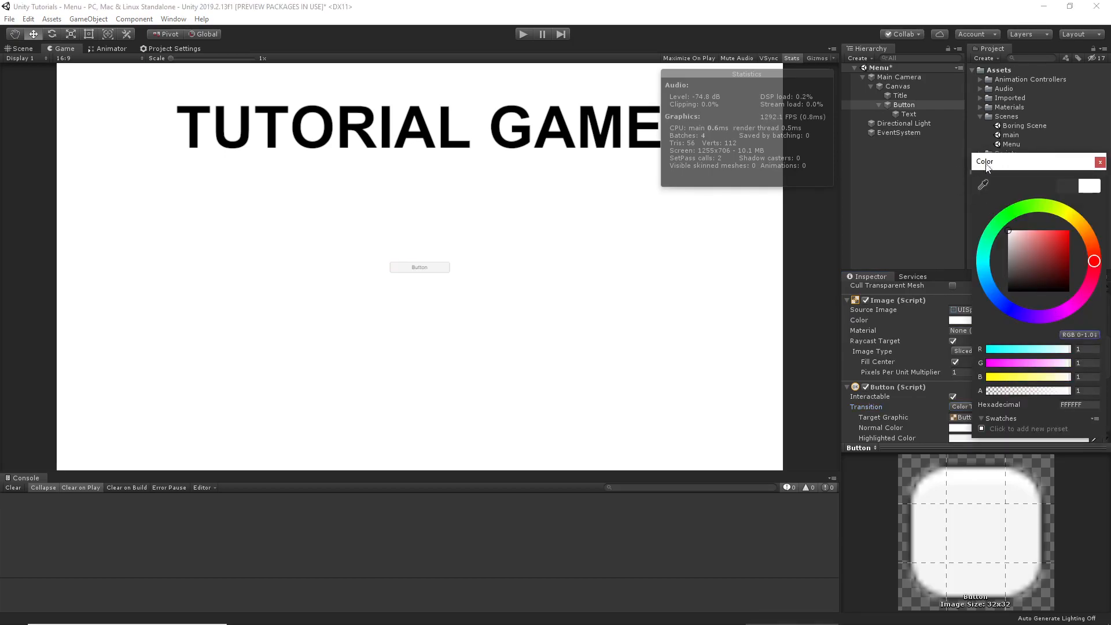
pyautogui.click(1099, 162)
# Step: Try the None transition on the button, and restore Color Tint
pyautogui.scroll(-4, 949, 385)
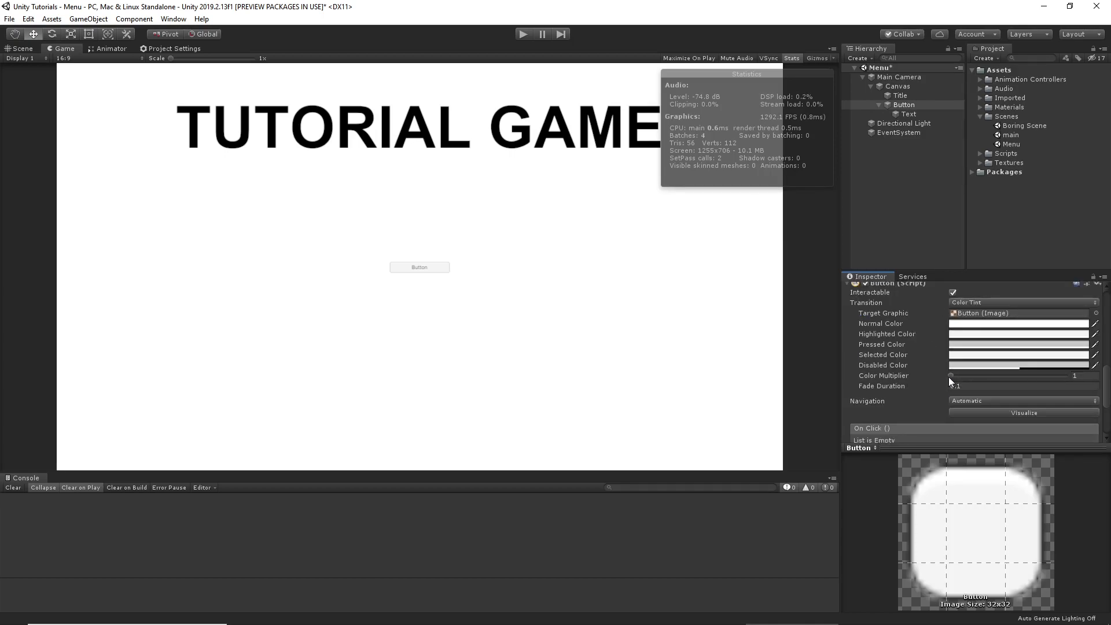
pyautogui.scroll(3, 991, 414)
pyautogui.scroll(-3, 963, 347)
pyautogui.click(974, 301)
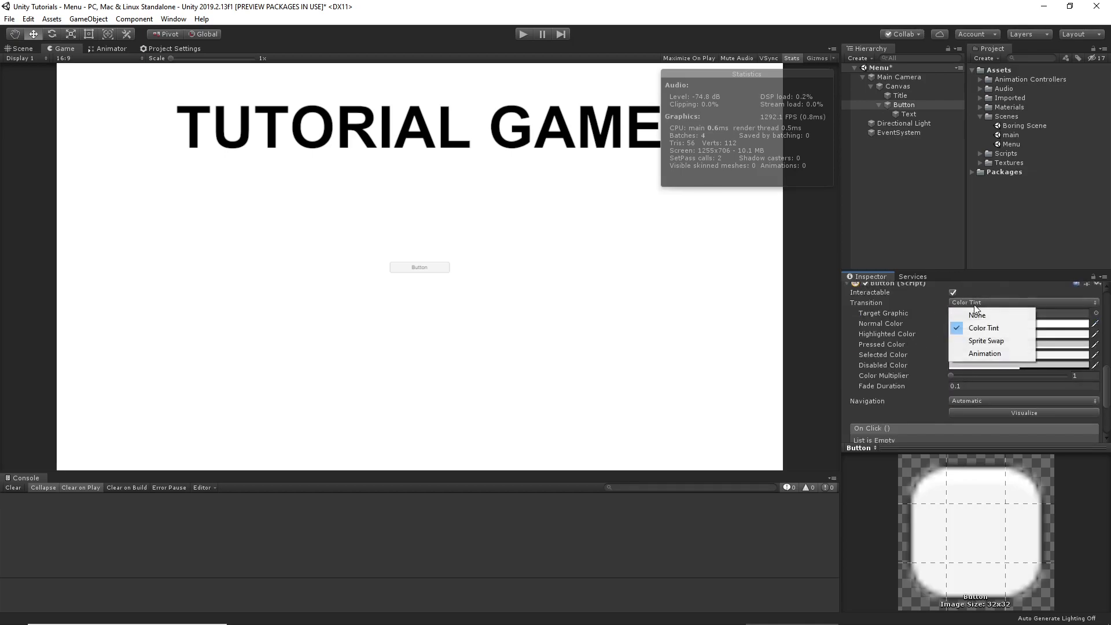
pyautogui.click(975, 315)
pyautogui.click(973, 301)
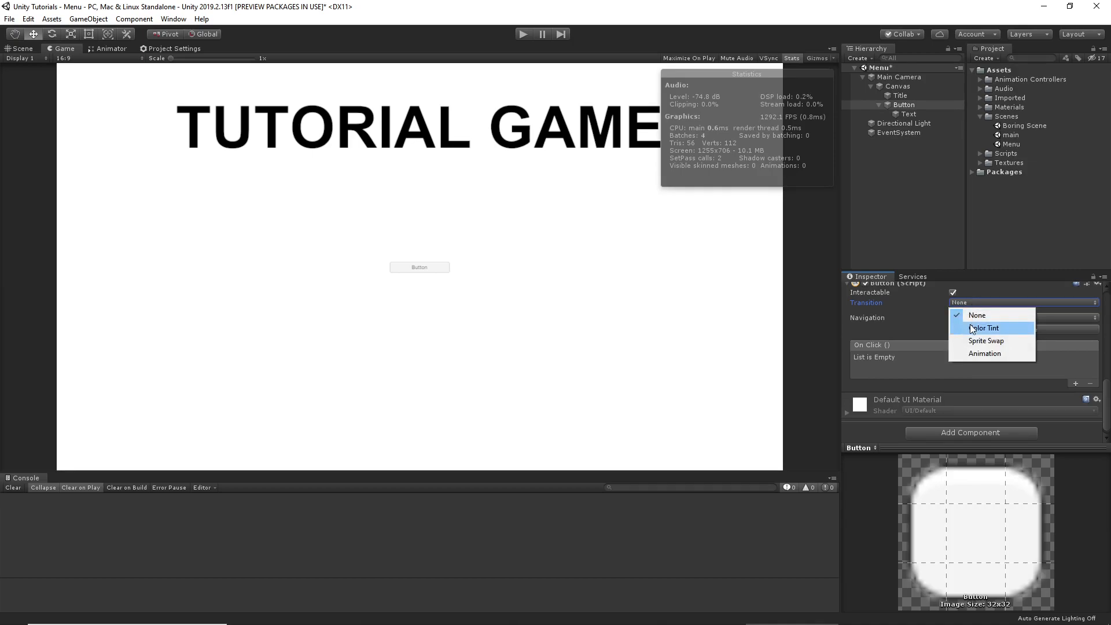
pyautogui.click(975, 328)
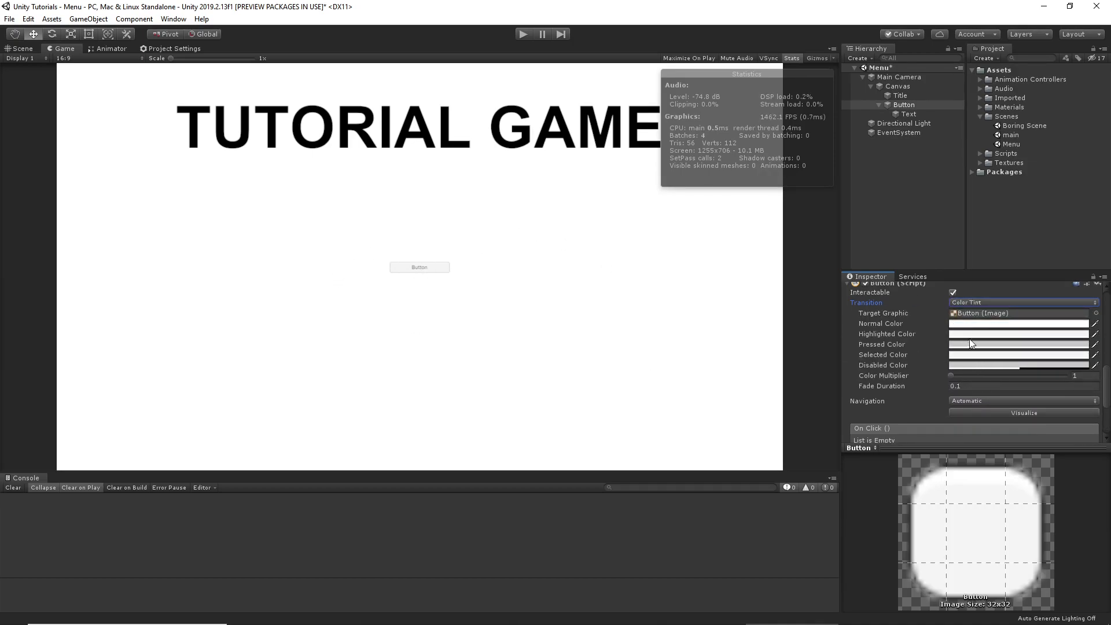
# Step: Try turning off Fill Center on the button image, and turn it back on
pyautogui.scroll(3, 959, 339)
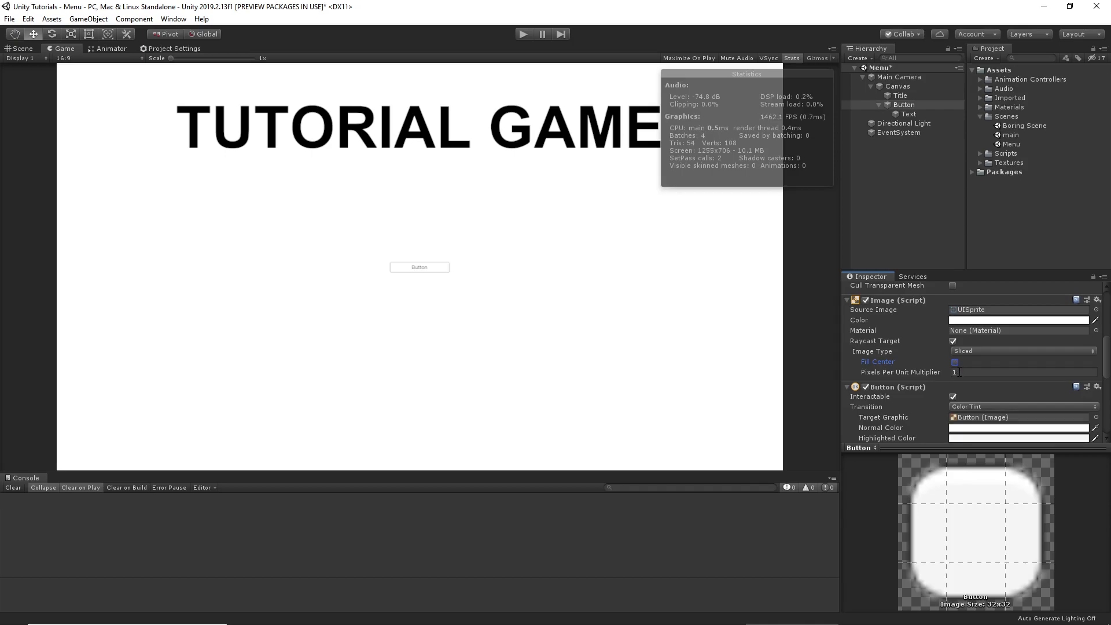
pyautogui.click(954, 361)
pyautogui.click(954, 362)
# Step: Set the button image's color to black (000000)
pyautogui.click(986, 321)
pyautogui.moveTo(1037, 285); pyautogui.dragTo(990, 346)
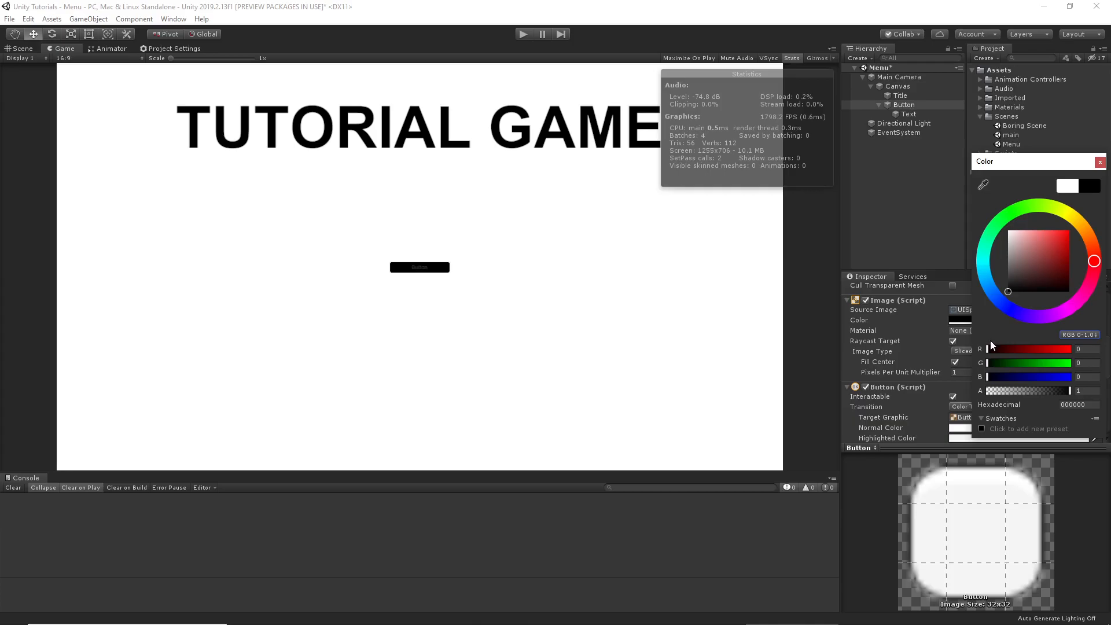
pyautogui.click(1099, 162)
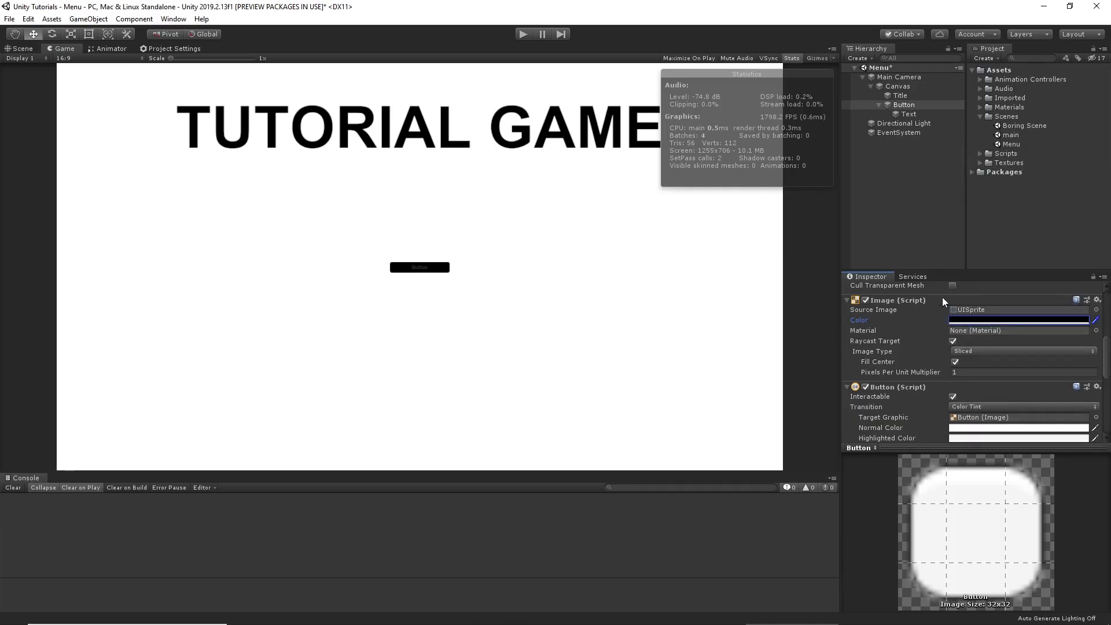
# Step: Set the button's width to 1000 and its height to 200
pyautogui.scroll(5, 971, 338)
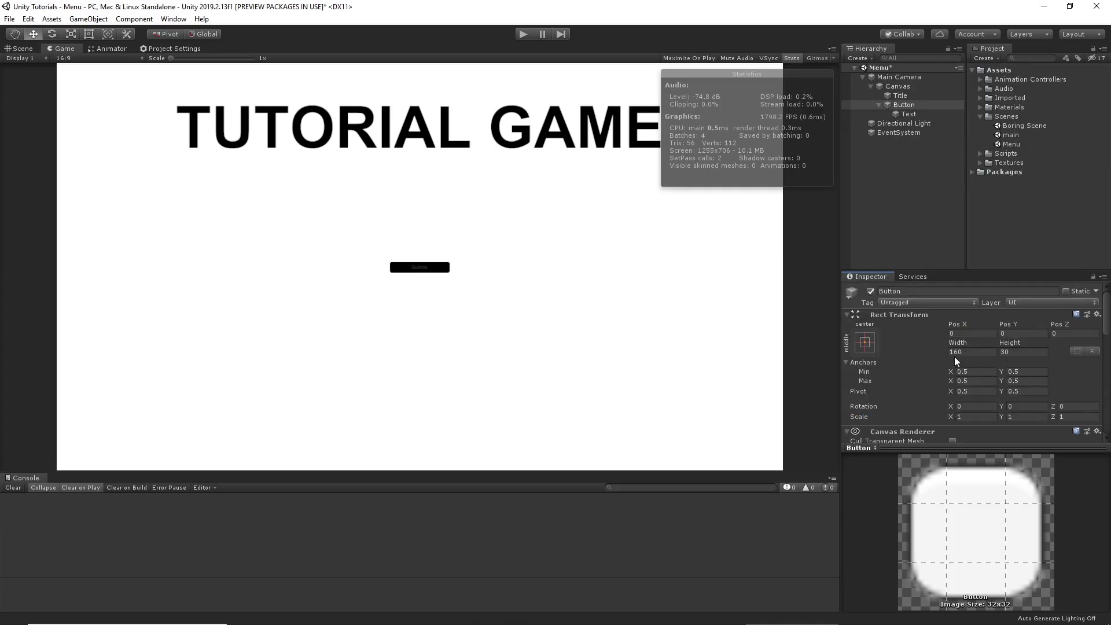
pyautogui.click(967, 351)
pyautogui.write('1000')
pyautogui.press('Tab')
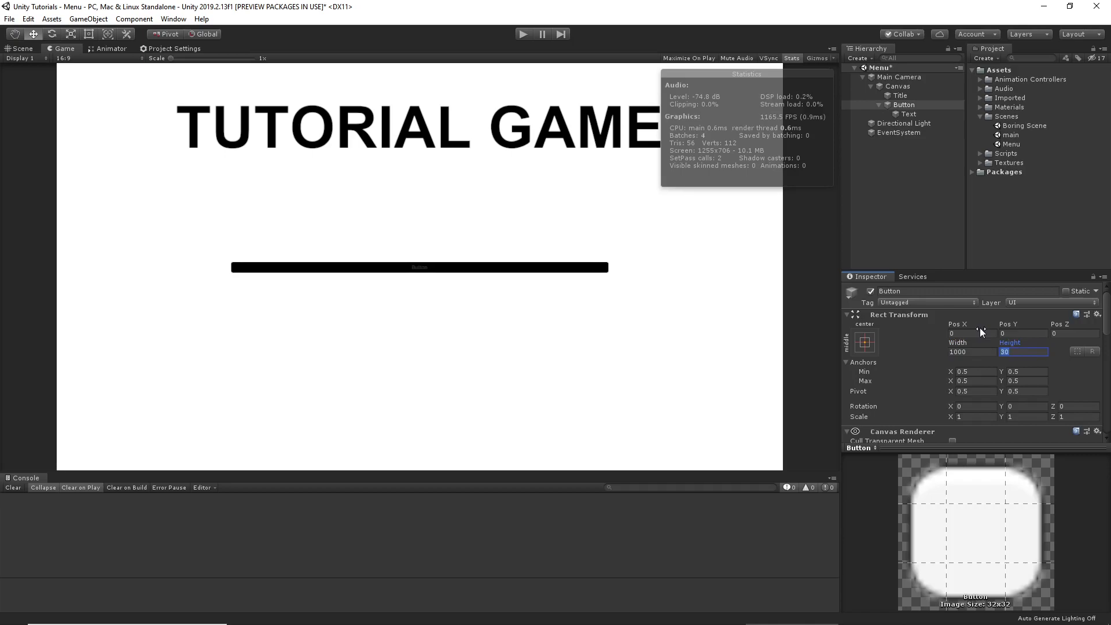
pyautogui.write('200')
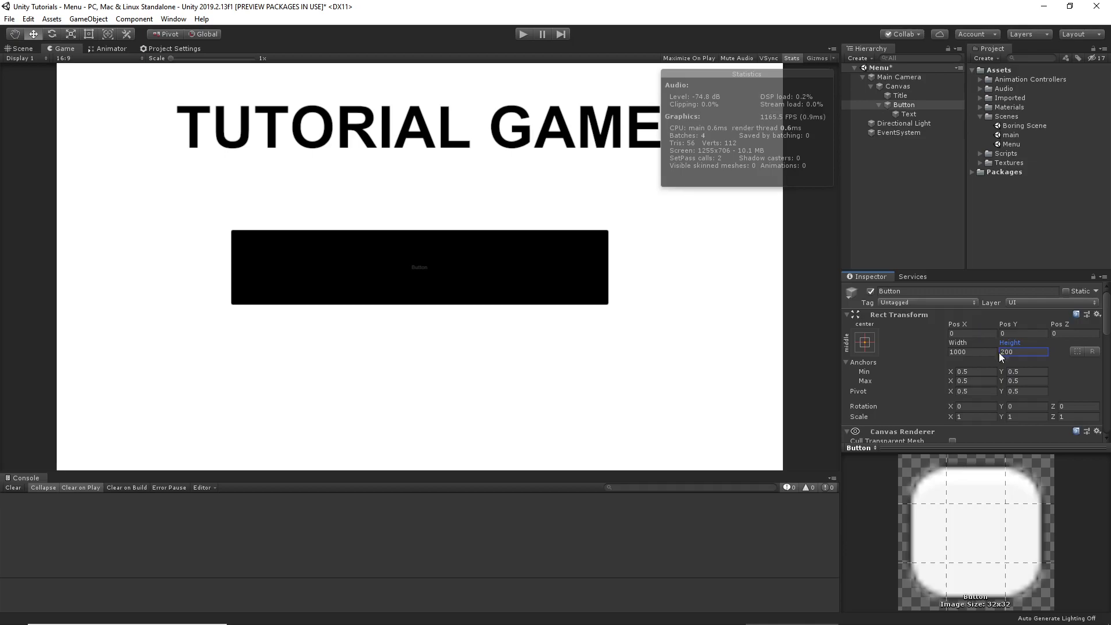
# Step: Set the button's width to 600, try heights of 300 and 250, and settle on a height of 200
pyautogui.click(988, 351)
pyautogui.write('600')
pyautogui.press('Tab')
pyautogui.write('300')
pyautogui.press('BackSpace')
pyautogui.press('BackSpace')
pyautogui.press('BackSpace')
pyautogui.write('250')
pyautogui.press('BackSpace')
pyautogui.press('BackSpace')
pyautogui.press('BackSpace')
pyautogui.write('200')
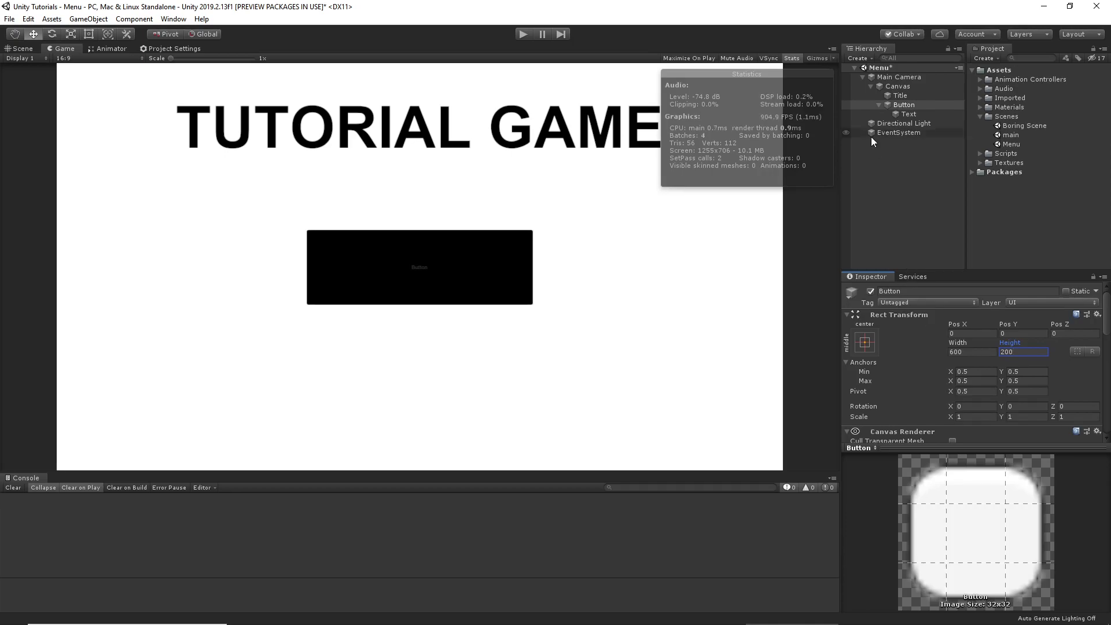
# Step: Make the button's background fully transparent by lowering its image color's alpha to 0
pyautogui.click(897, 115)
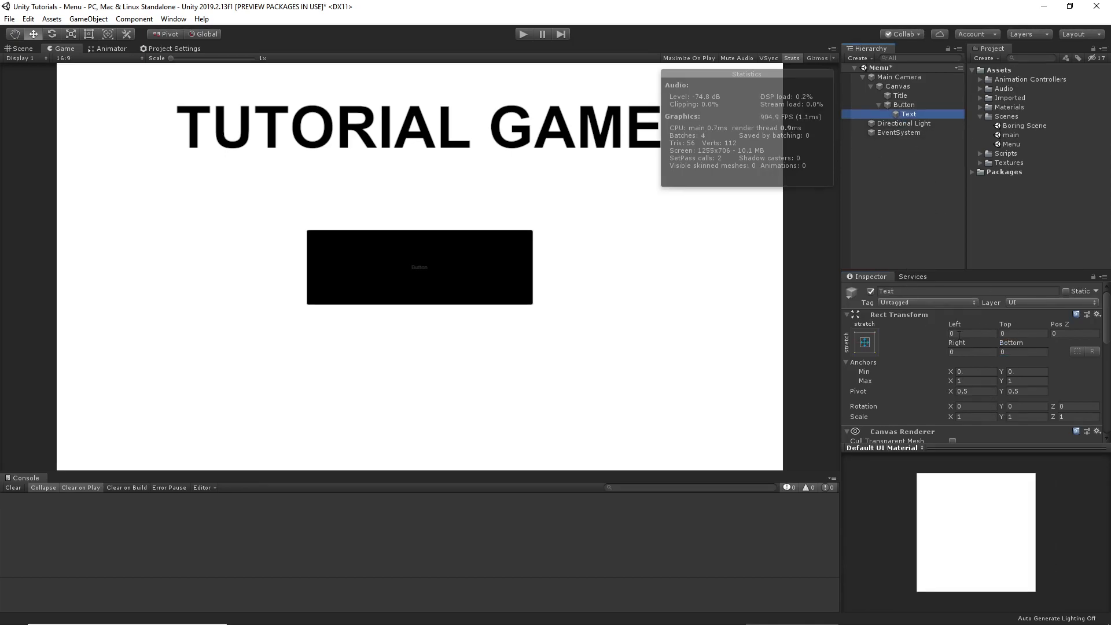
pyautogui.click(905, 104)
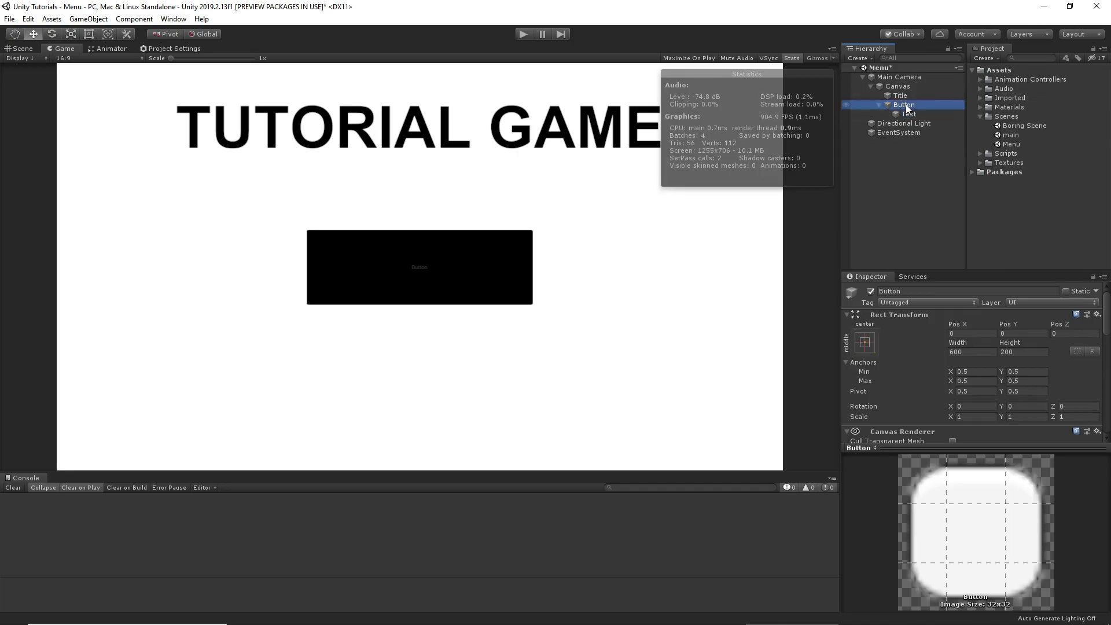
pyautogui.scroll(-5, 988, 339)
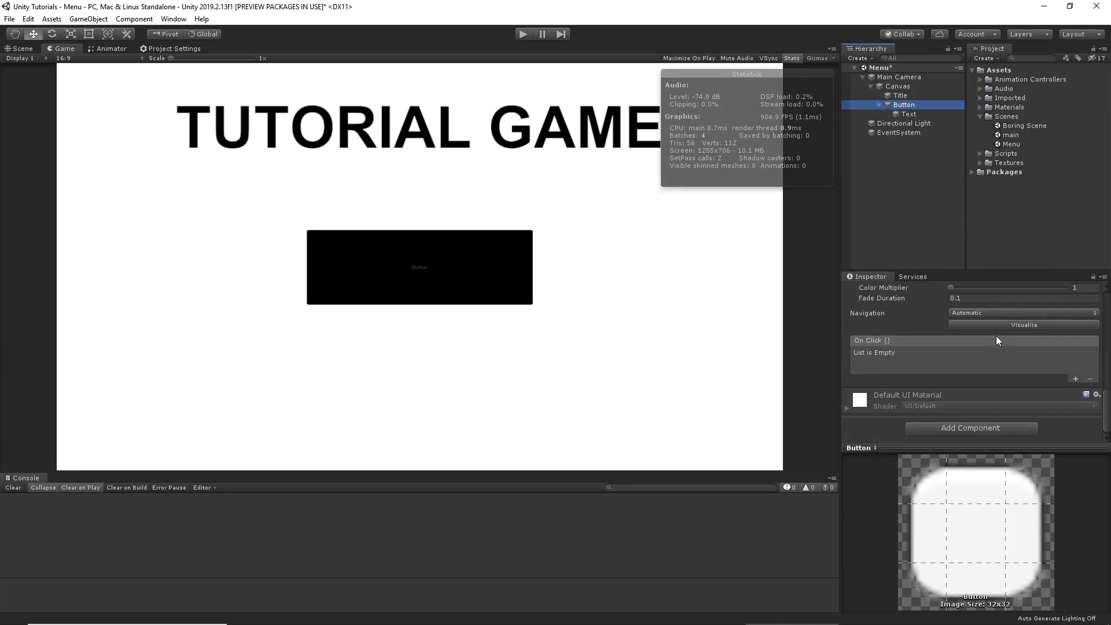
pyautogui.click(974, 337)
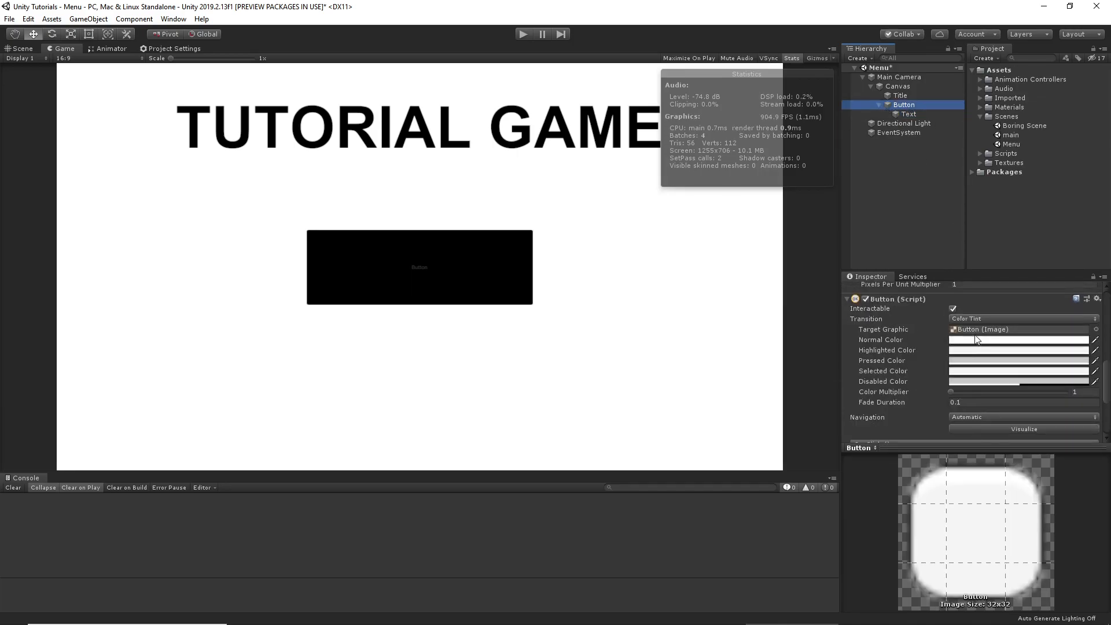
pyautogui.moveTo(1069, 390); pyautogui.dragTo(876, 398)
pyautogui.click(500, 264)
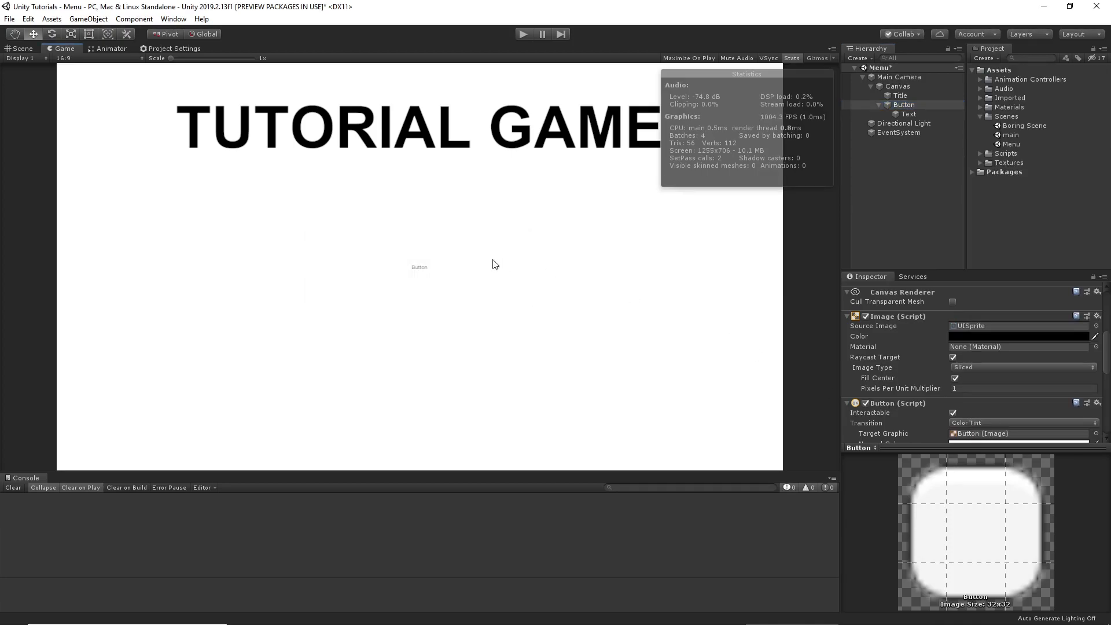
# Step: Change the button's label text to PLAY and set its font style to Bold
pyautogui.click(904, 114)
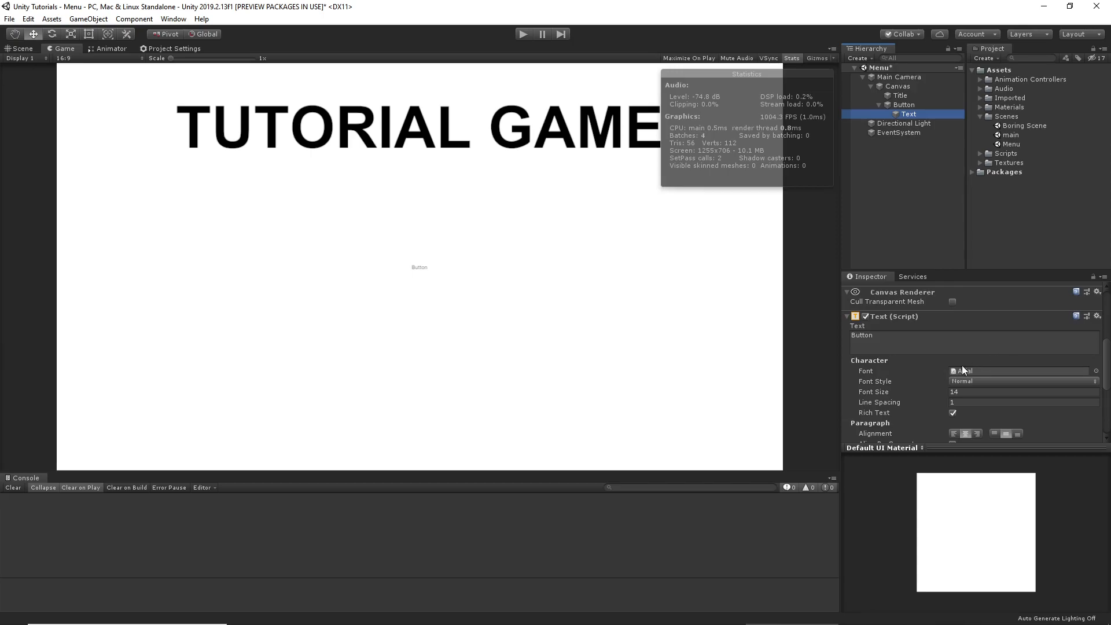
pyautogui.click(883, 341)
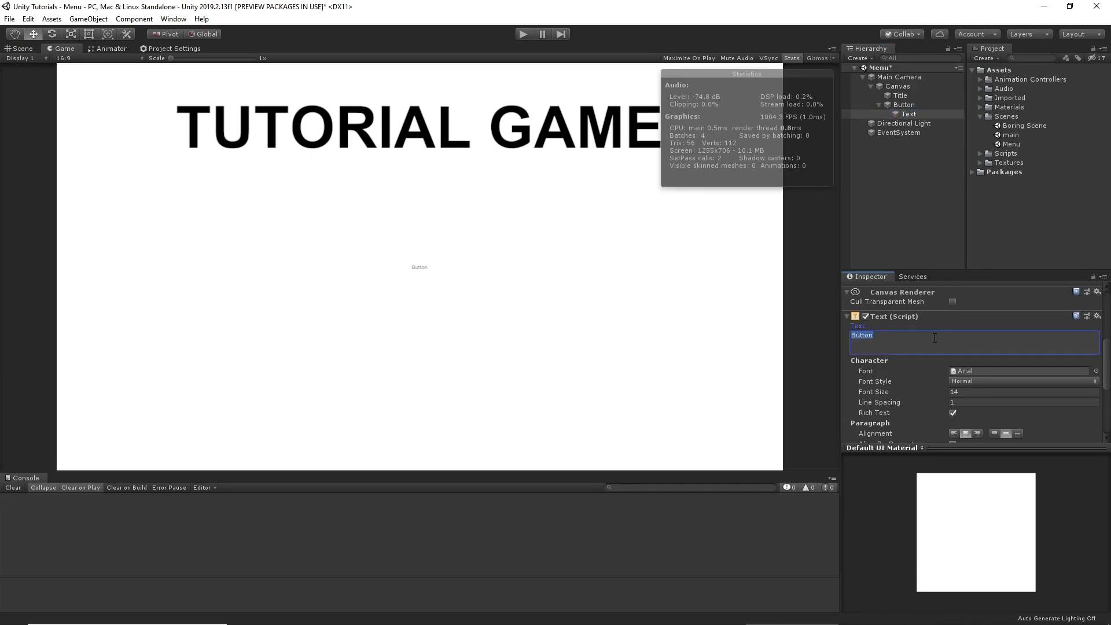
pyautogui.write('PLAY')
pyautogui.click(985, 381)
pyautogui.click(974, 407)
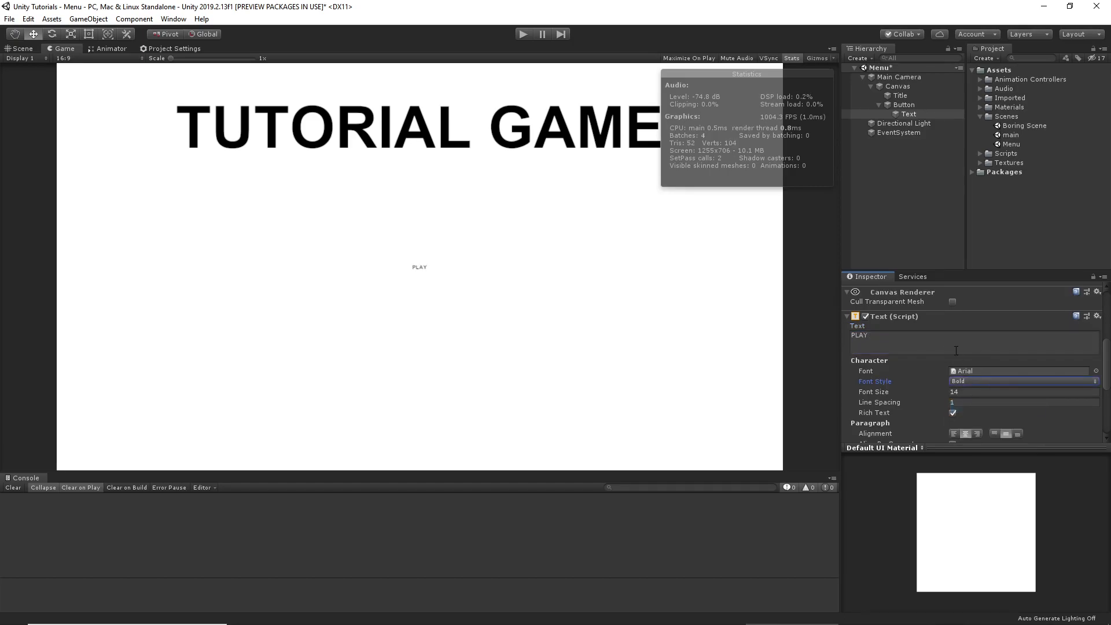
# Step: Increase the PLAY label's font size to 115, and check the layout with the statistics overlay briefly hidden
pyautogui.scroll(-3, 955, 349)
pyautogui.click(920, 288)
pyautogui.moveTo(923, 288); pyautogui.dragTo(981, 287)
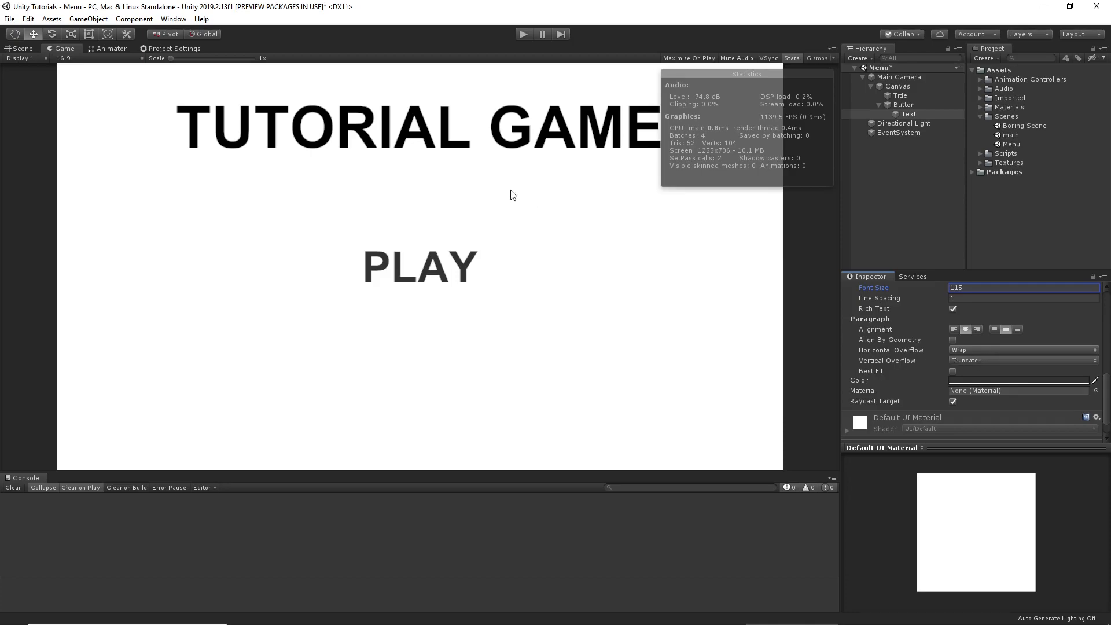
pyautogui.click(786, 58)
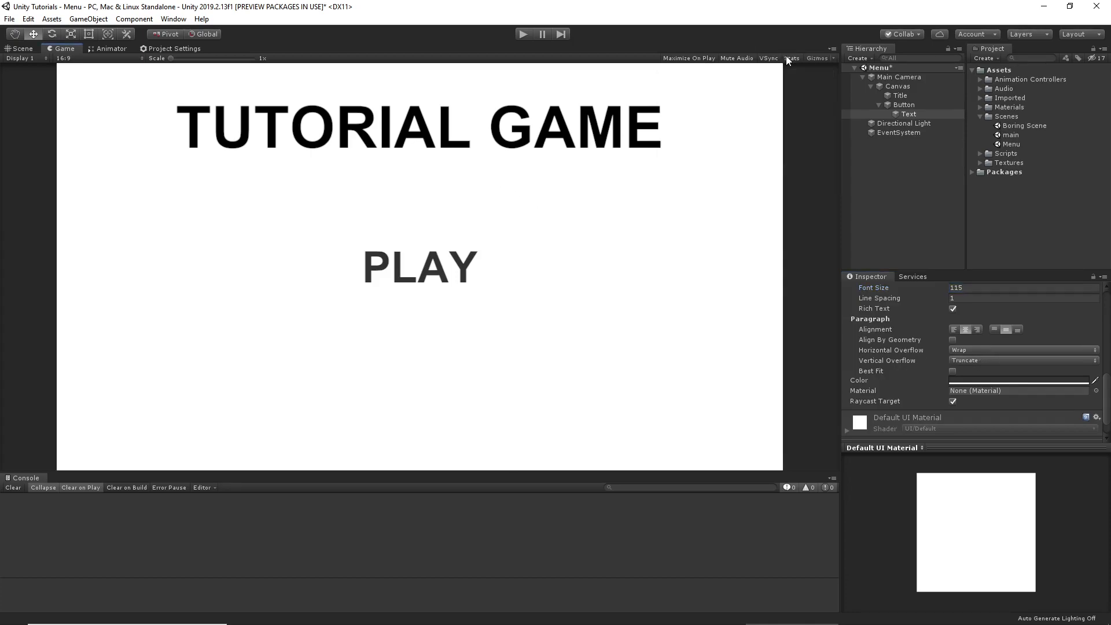
pyautogui.click(787, 59)
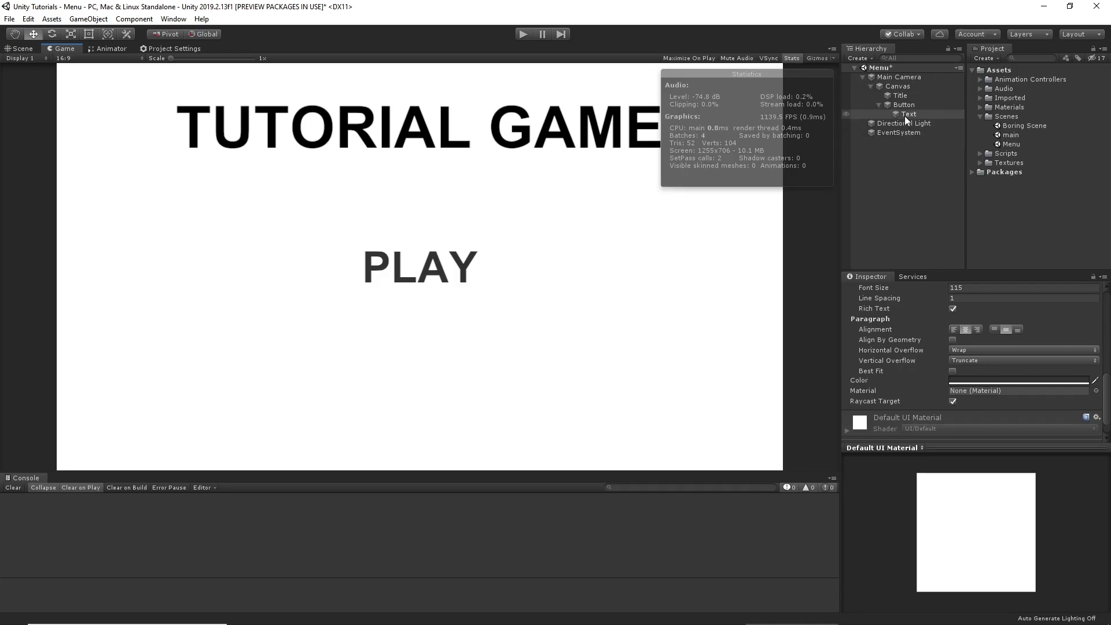
# Step: Rename the Button object under the Canvas to Play
pyautogui.click(905, 116)
pyautogui.click(879, 104)
pyautogui.click(914, 104)
pyautogui.write('A')
pyautogui.press('BackSpace')
pyautogui.write('Play')
pyautogui.press('Return')
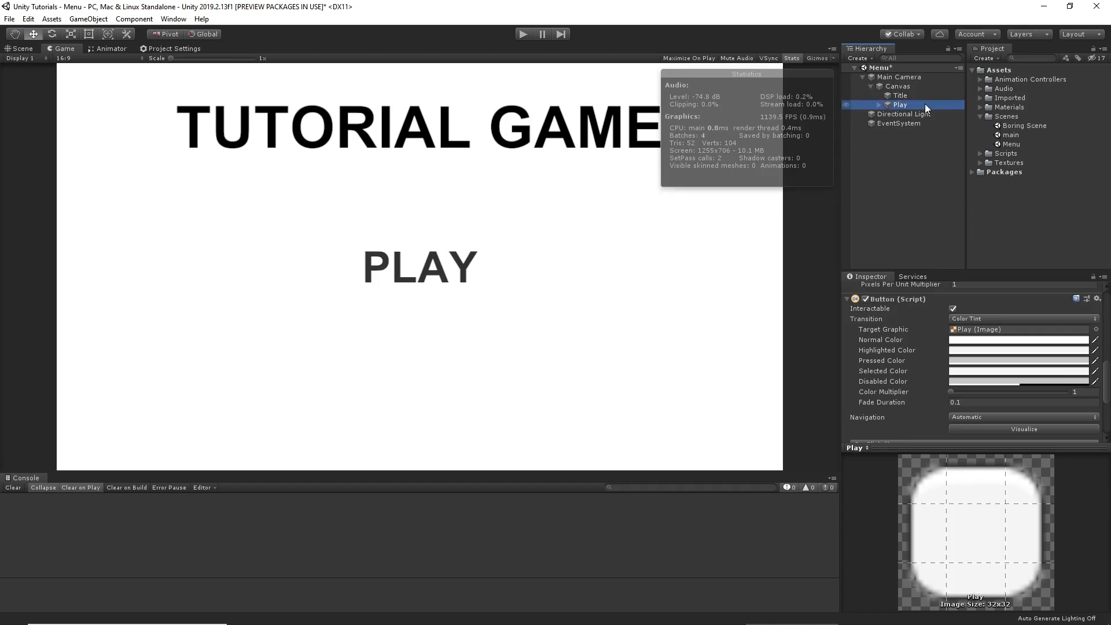
# Step: Duplicate the Play button and rename the copy Exit
pyautogui.hotkey('ctrl', 'd')
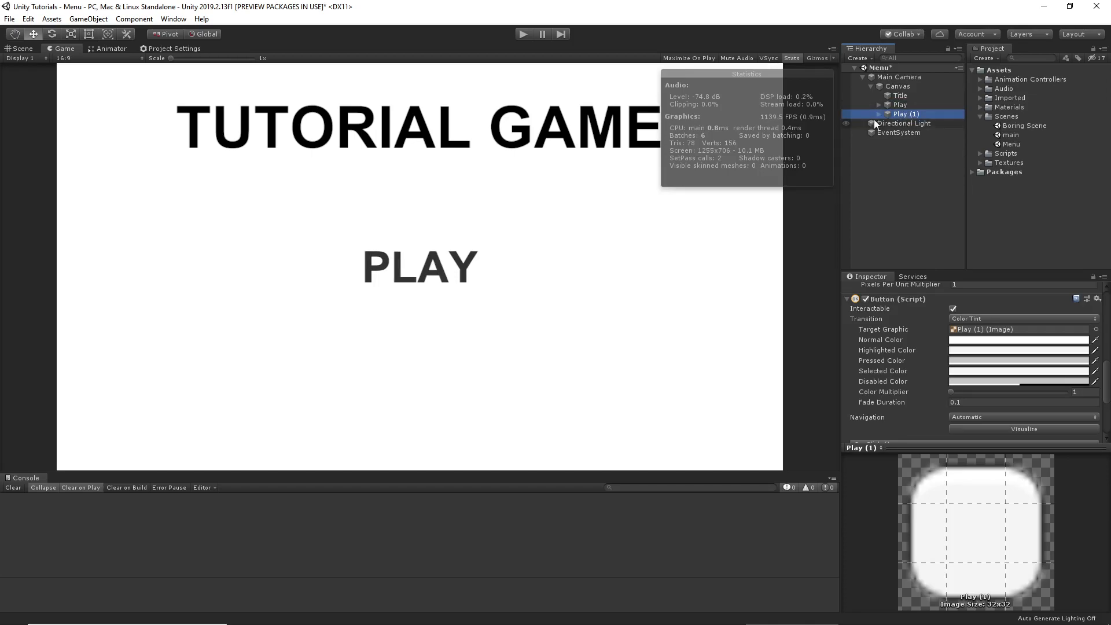
pyautogui.click(910, 115)
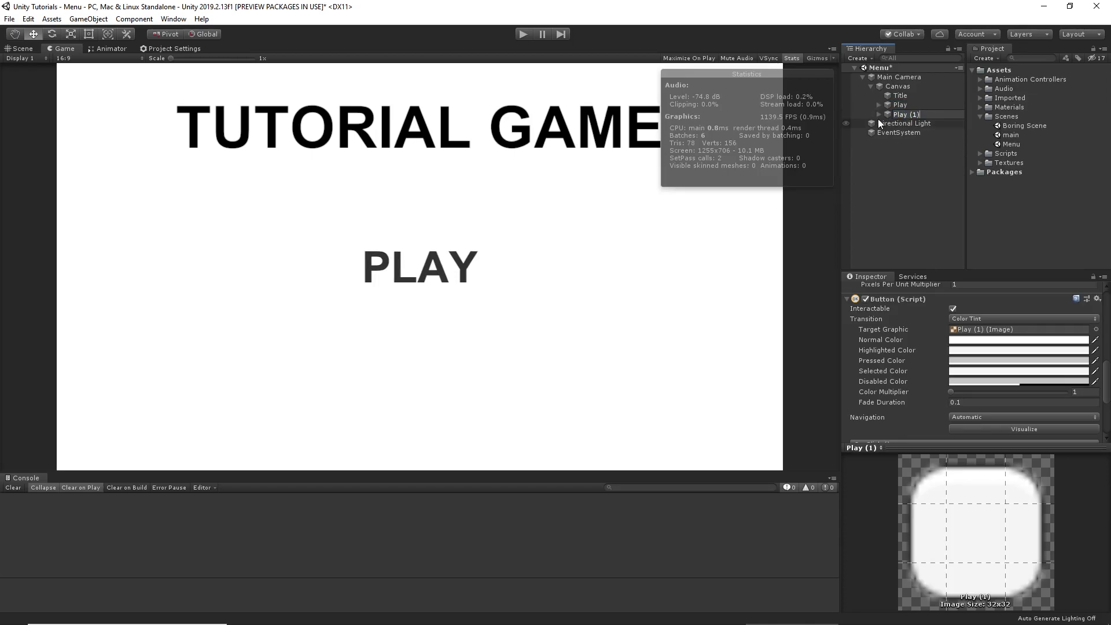
pyautogui.write('Exit')
pyautogui.press('Return')
# Step: Change the label text of the Exit button's Text child to Eixt
pyautogui.click(900, 105)
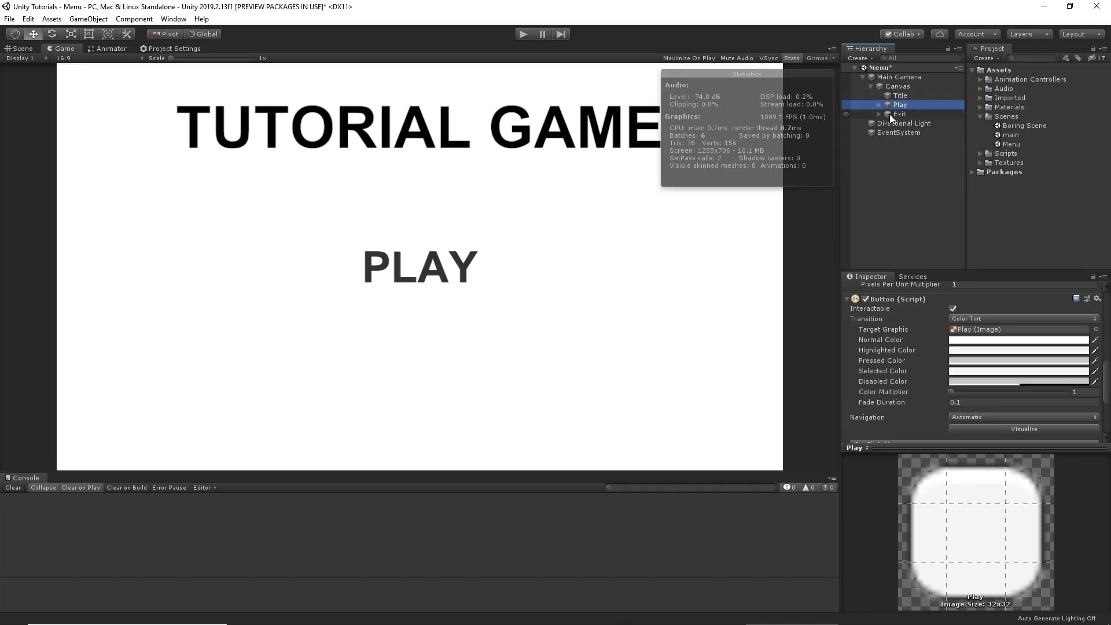
pyautogui.click(878, 114)
pyautogui.click(902, 123)
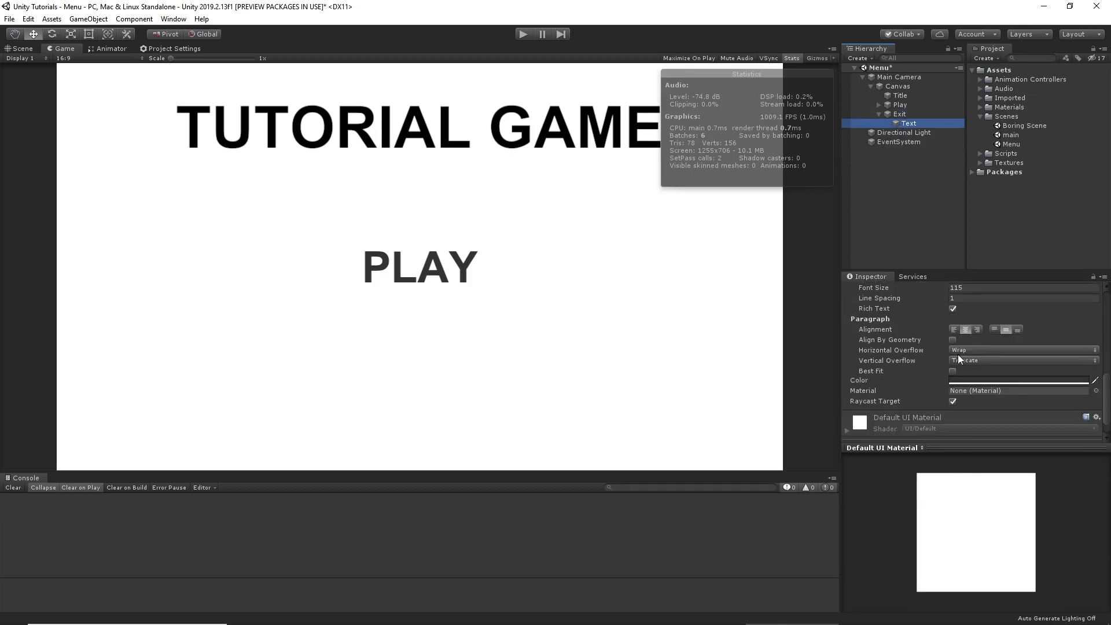
pyautogui.scroll(3, 958, 354)
pyautogui.moveTo(954, 334); pyautogui.dragTo(755, 330)
pyautogui.write('Eixt')
pyautogui.click(879, 114)
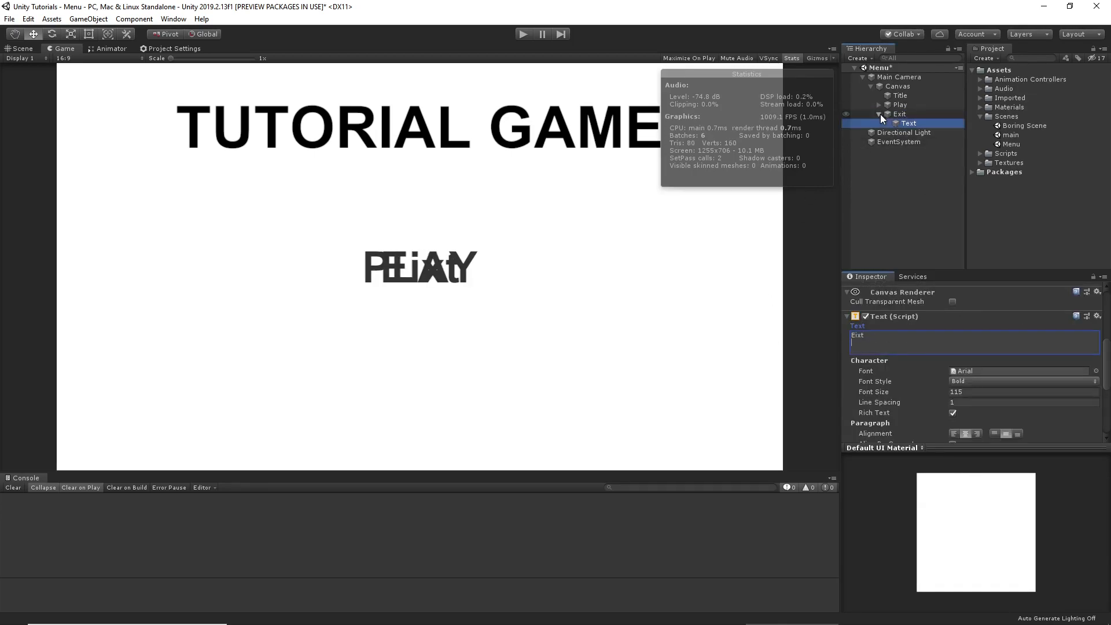
# Step: Anchor the Exit button to the top center of the canvas and set its Pos Y to -700
pyautogui.click(897, 114)
pyautogui.scroll(5, 958, 316)
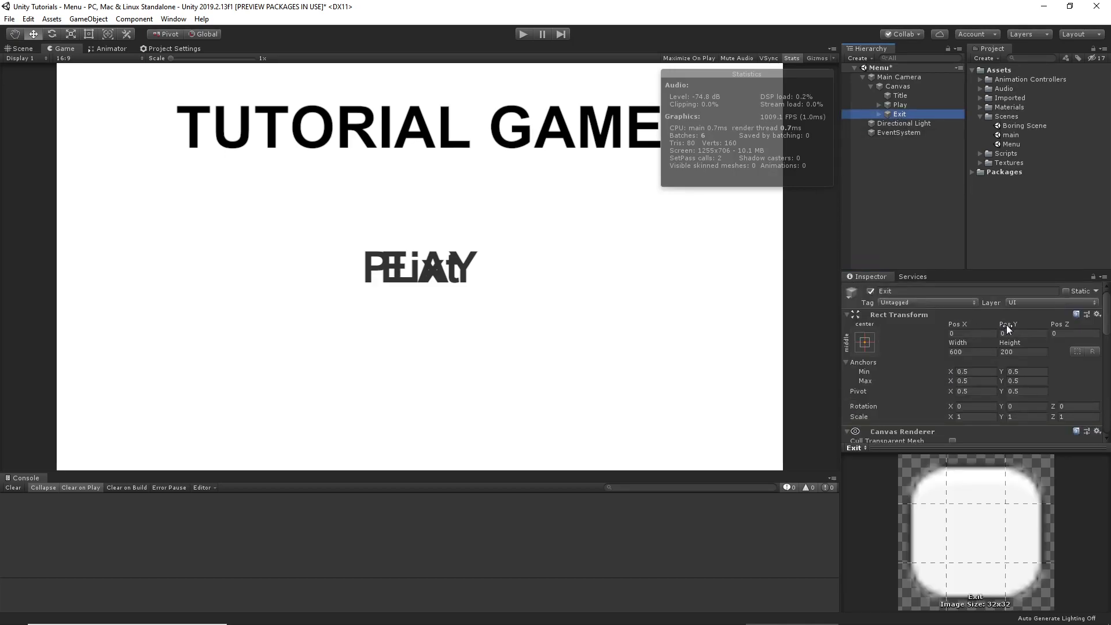
pyautogui.click(871, 341)
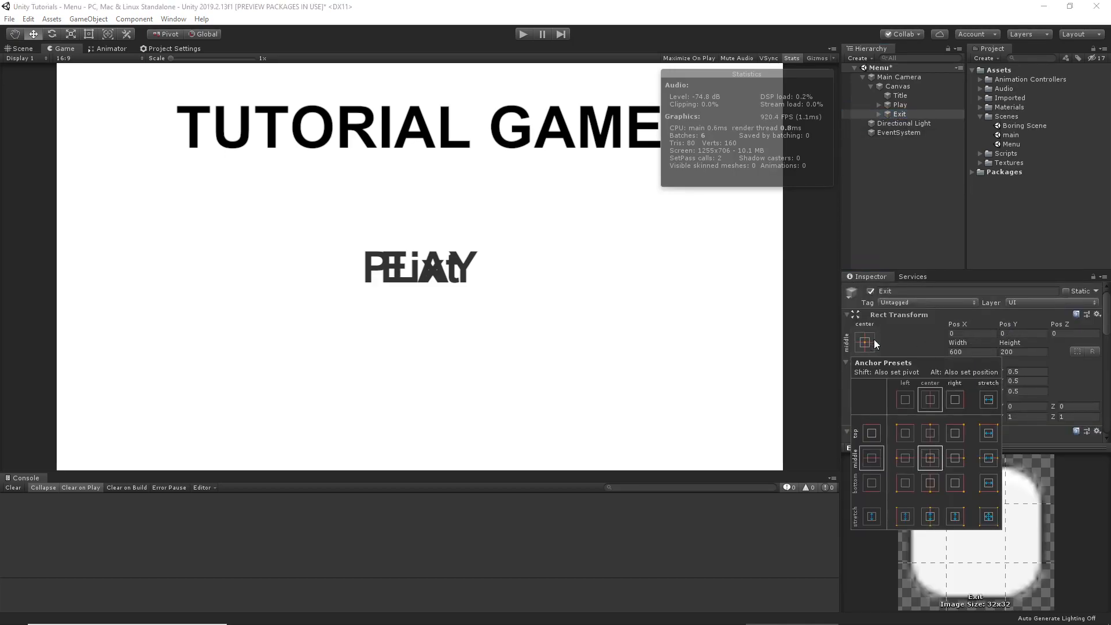
pyautogui.click(923, 437)
pyautogui.click(1009, 324)
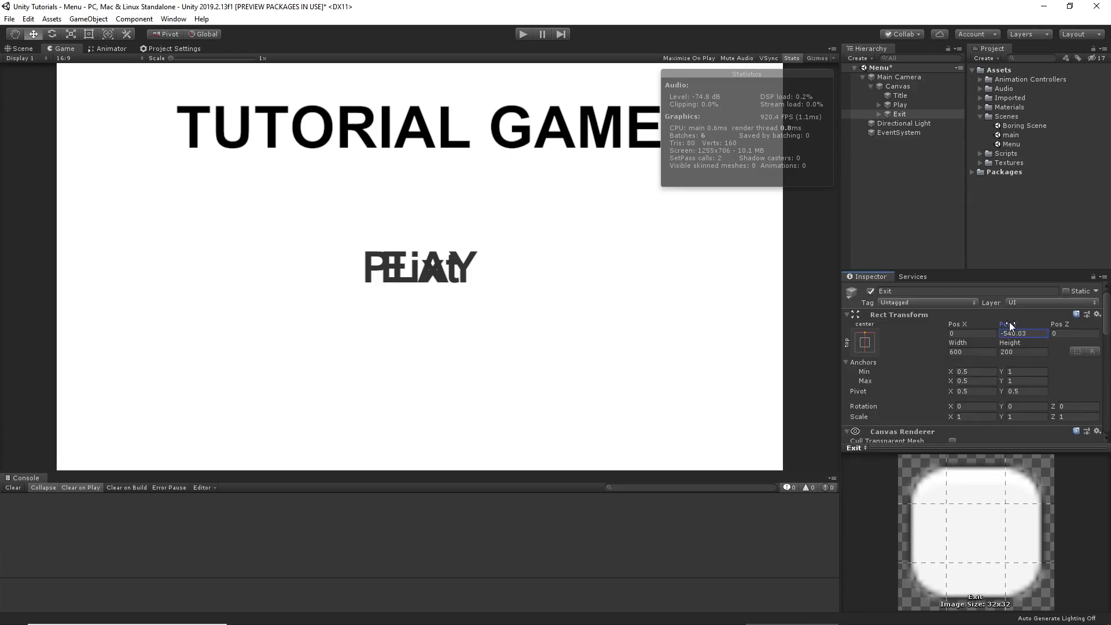
pyautogui.moveTo(1008, 321); pyautogui.dragTo(921, 334)
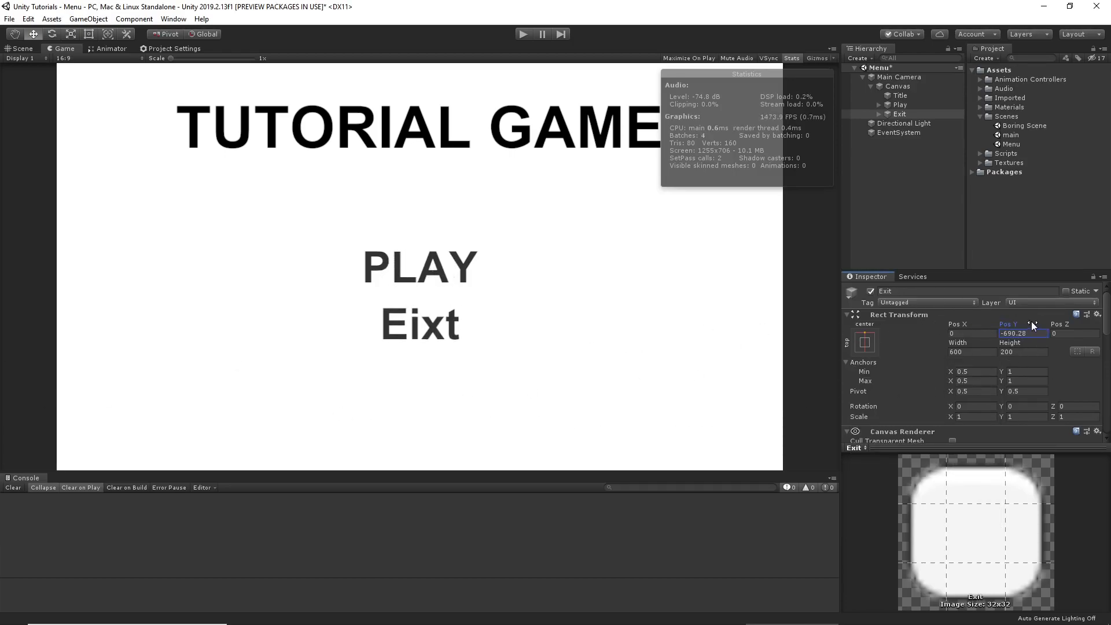
pyautogui.write('-700')
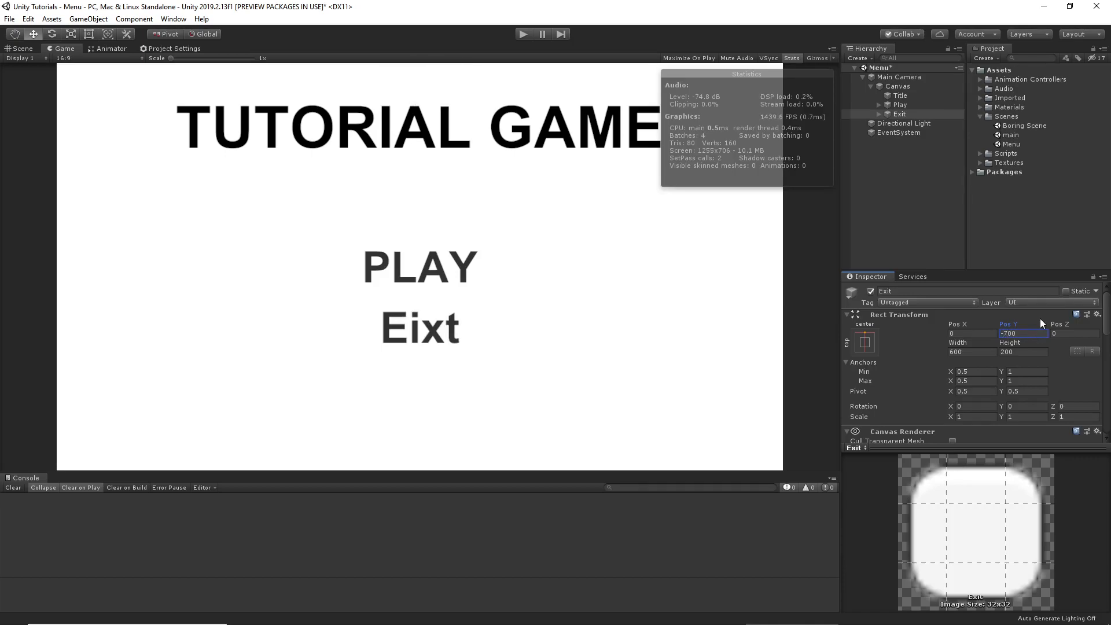
# Step: Anchor the Play button to the bottom center of the canvas
pyautogui.click(910, 105)
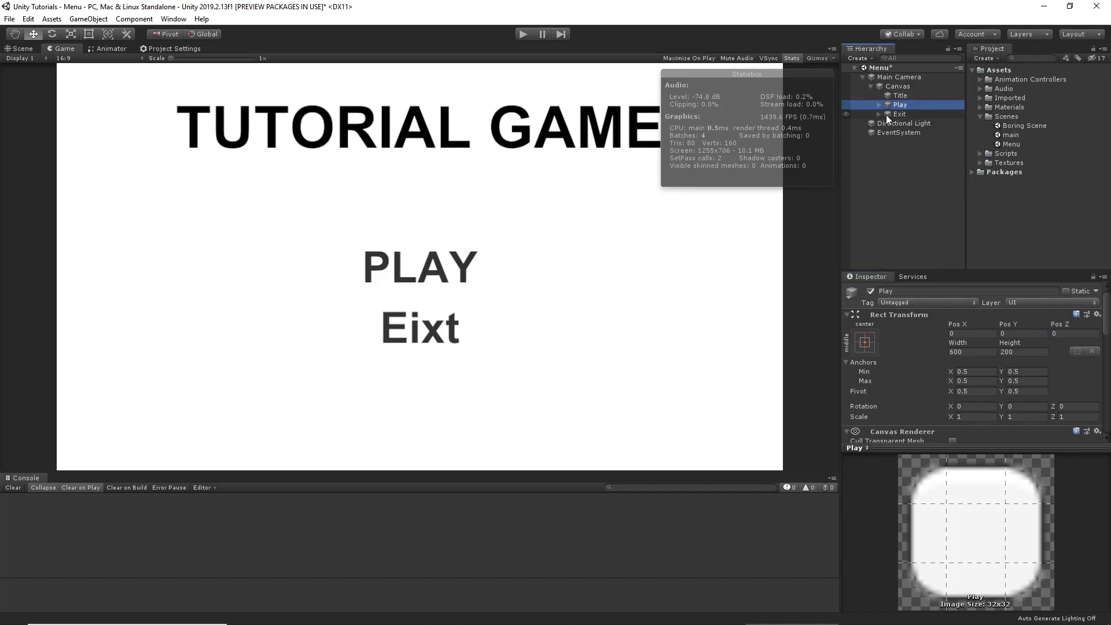
pyautogui.click(863, 343)
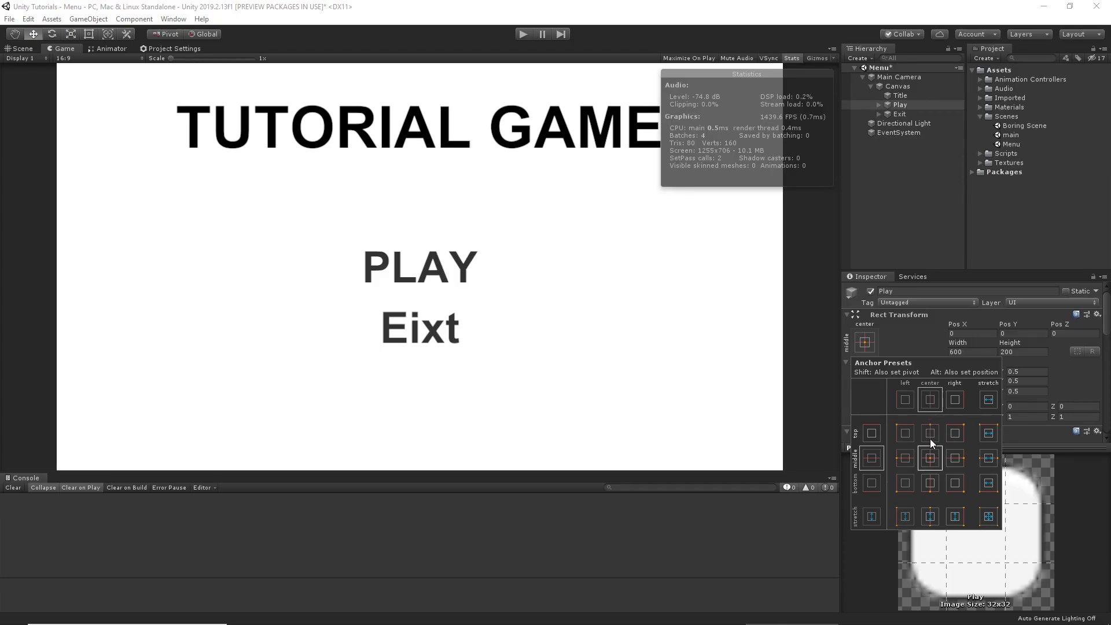
pyautogui.click(928, 482)
# Step: Anchor the Exit button to the bottom center of the canvas and lower it to a Pos Y of 83.1
pyautogui.click(903, 112)
pyautogui.click(896, 115)
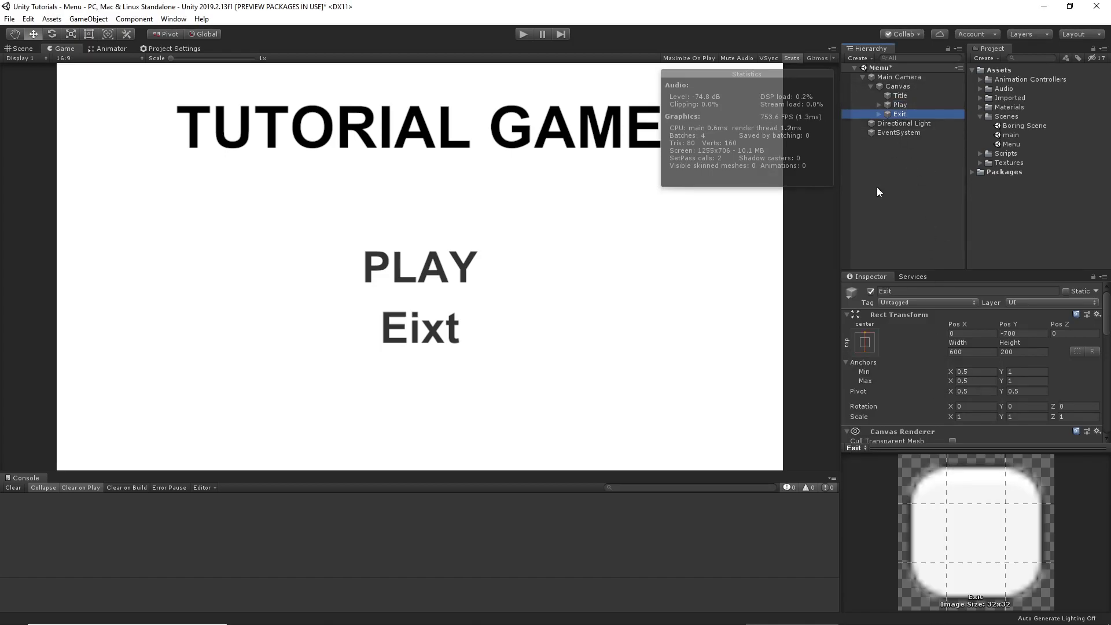
pyautogui.click(864, 342)
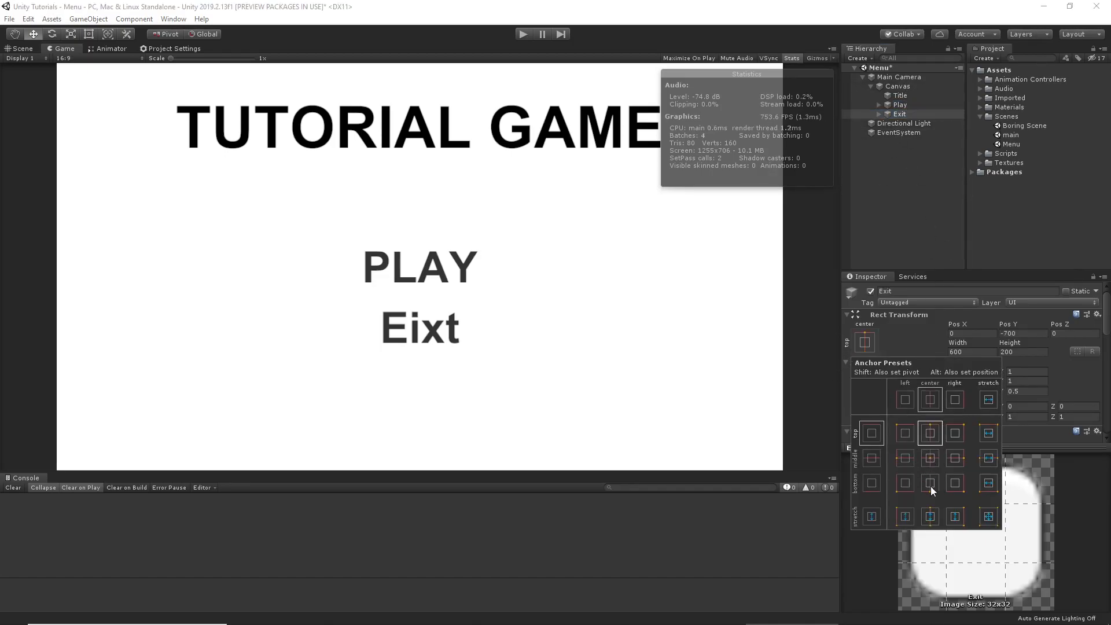
pyautogui.click(931, 484)
pyautogui.click(901, 226)
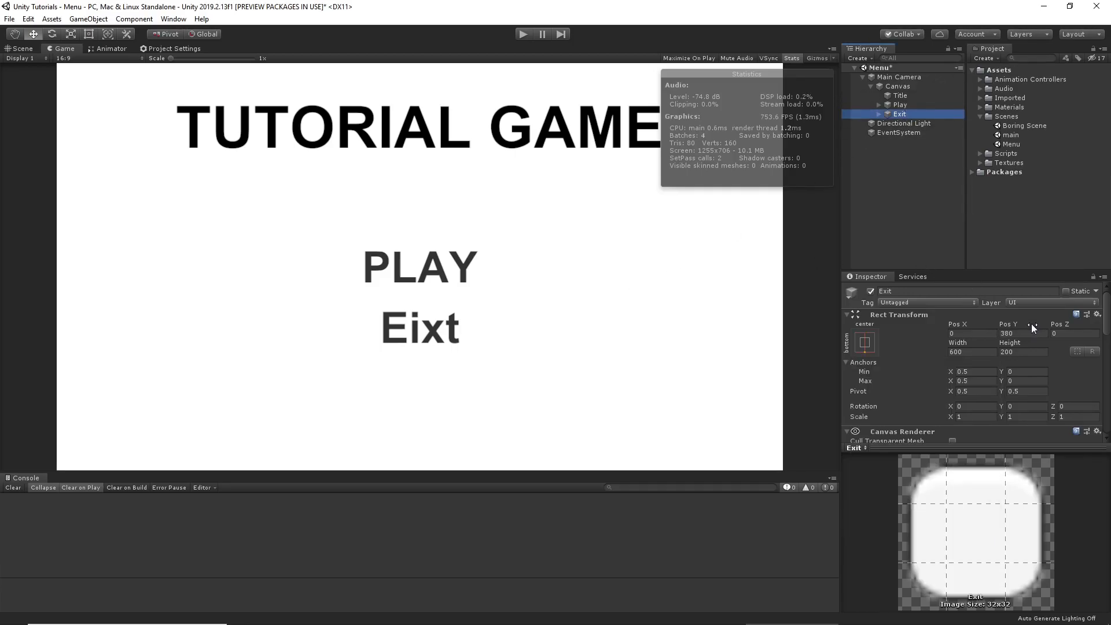
pyautogui.moveTo(1017, 323); pyautogui.dragTo(774, 307)
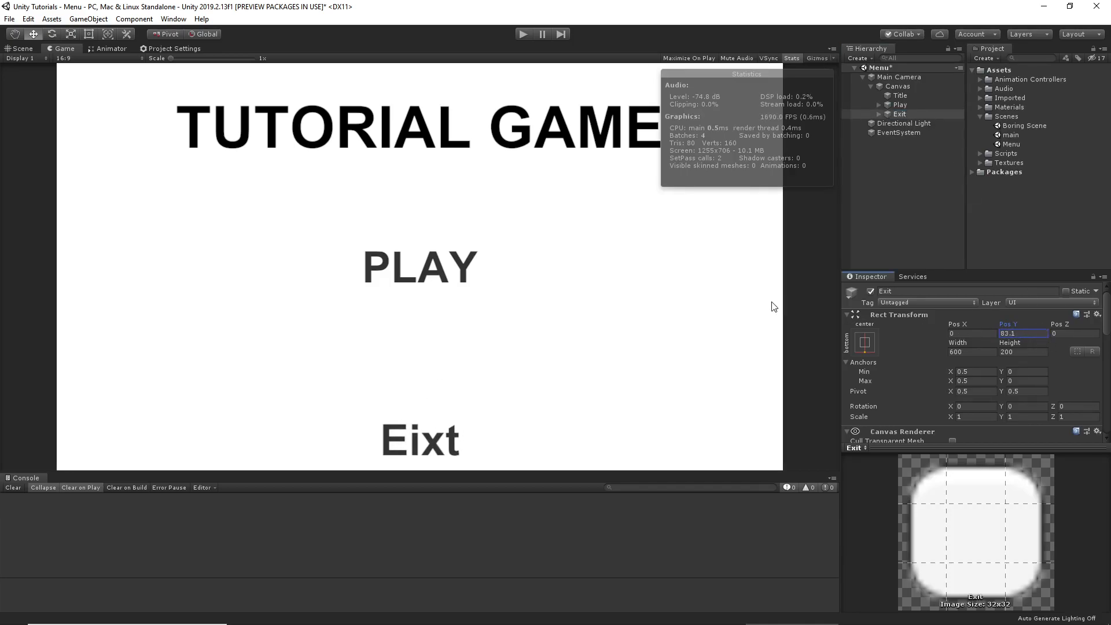
# Step: Correct the misspelled label on the Exit button so its text reads Exit
pyautogui.click(877, 114)
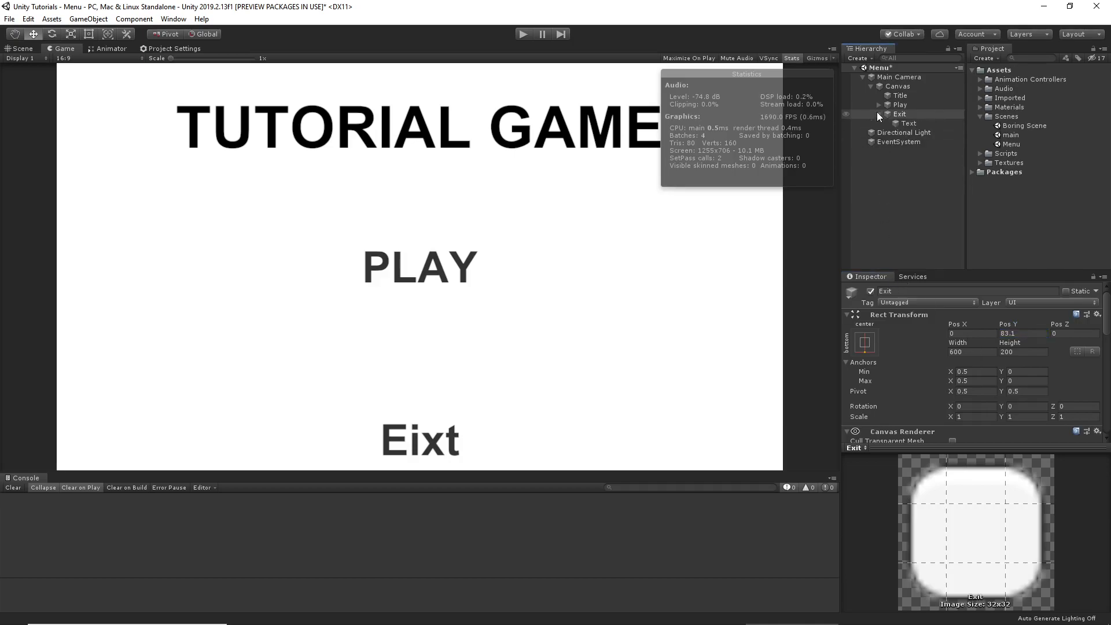
pyautogui.click(908, 125)
pyautogui.scroll(-3, 930, 332)
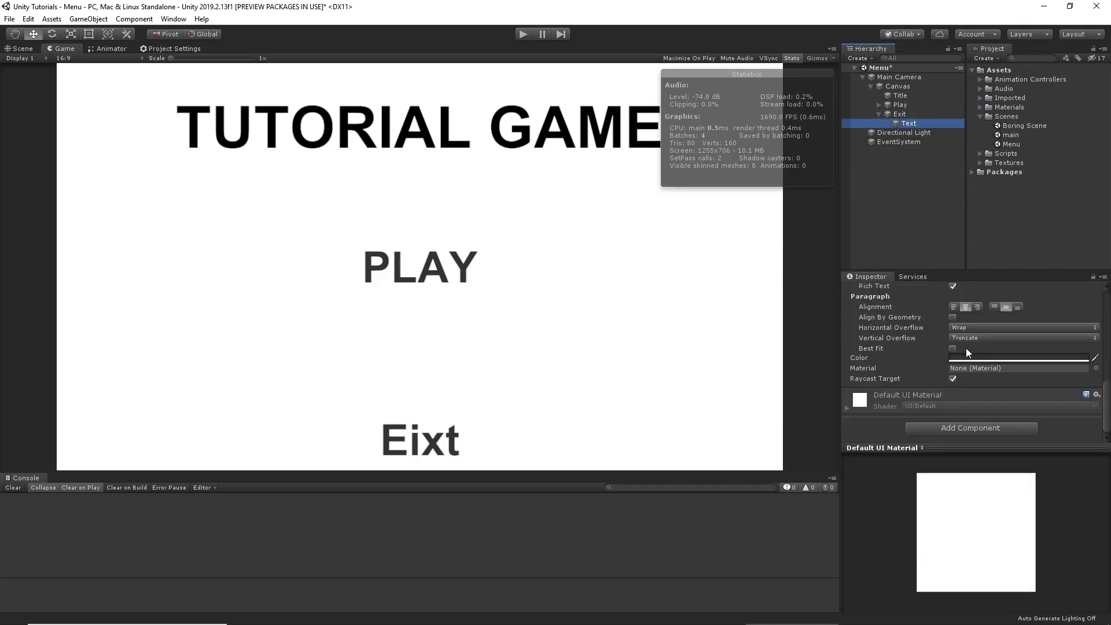
pyautogui.click(893, 412)
pyautogui.write('Exit')
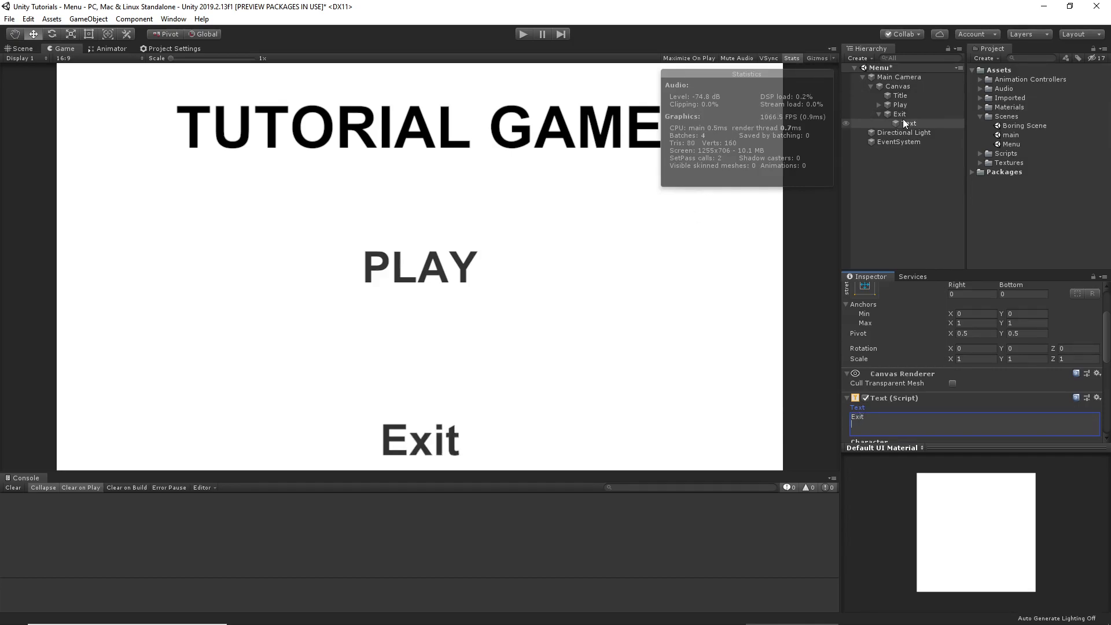
pyautogui.click(878, 114)
# Step: Lower the Play button to a Pos Y of 373.4
pyautogui.click(879, 106)
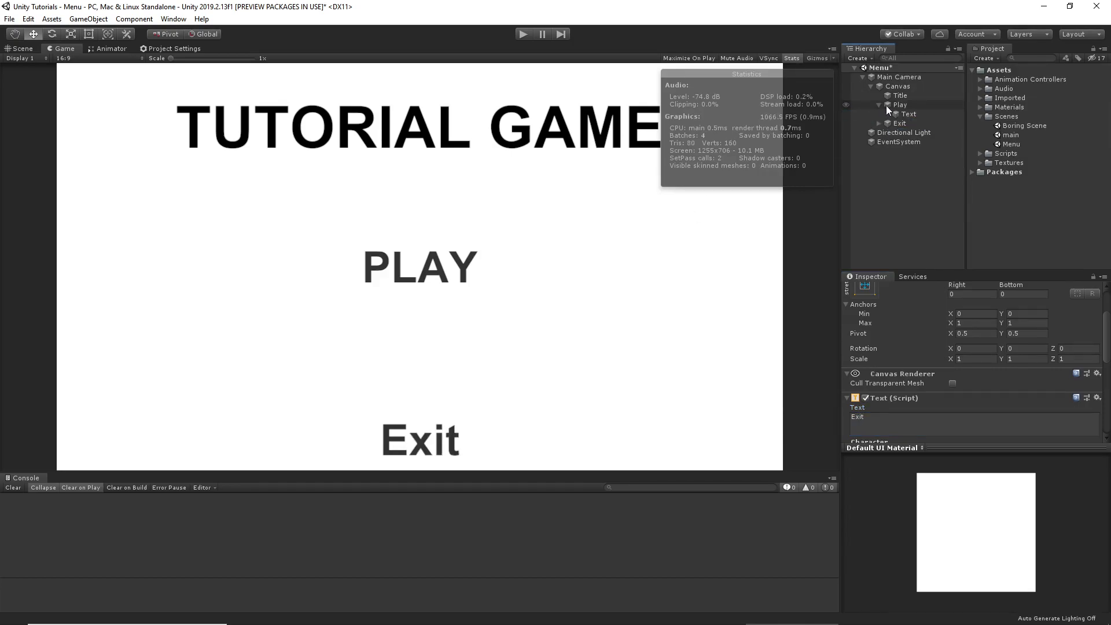
pyautogui.click(899, 104)
pyautogui.moveTo(1004, 326); pyautogui.dragTo(836, 334)
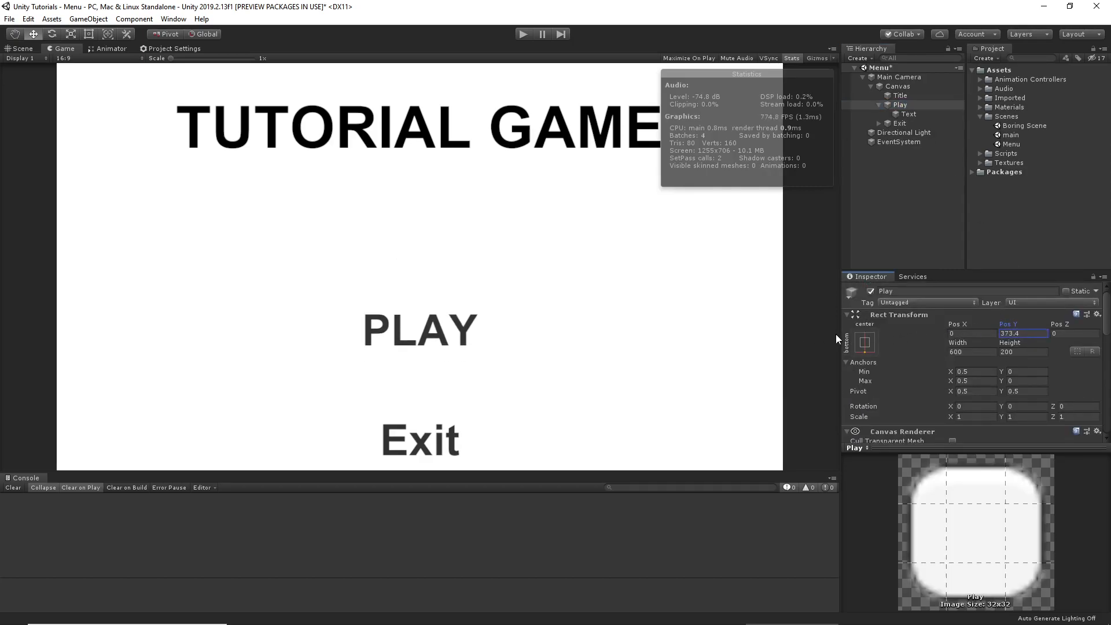
# Step: Temporarily raise the alpha of the Play button's image color to check its background, and set it back to 0
pyautogui.scroll(-10, 976, 359)
pyautogui.scroll(5, 970, 350)
pyautogui.click(978, 338)
pyautogui.moveTo(1019, 391); pyautogui.dragTo(1073, 391)
pyautogui.write('0')
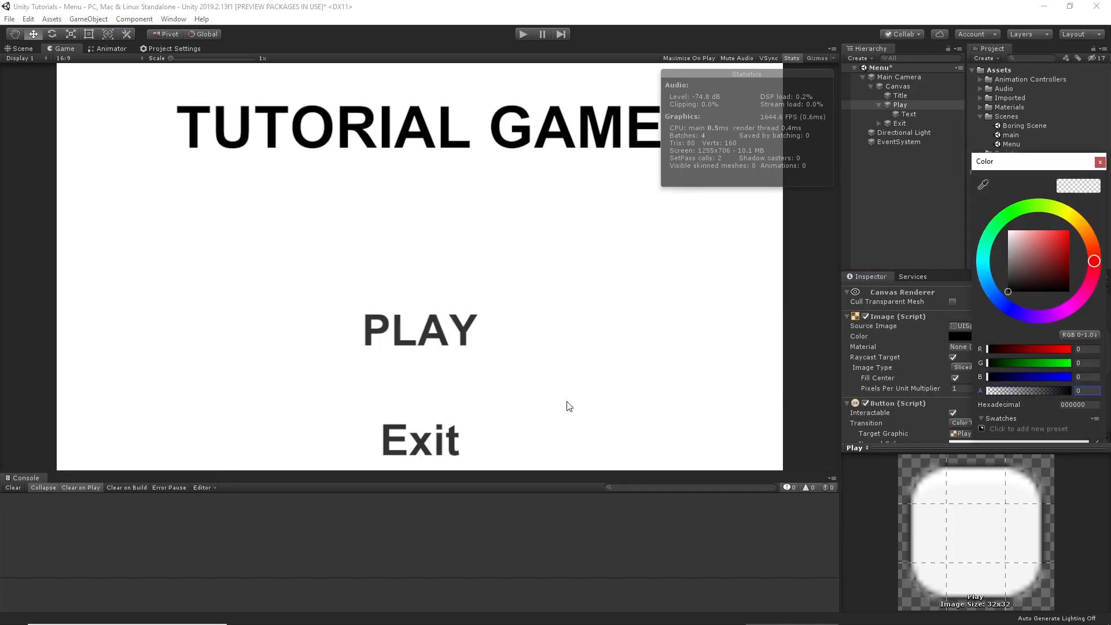
pyautogui.click(872, 104)
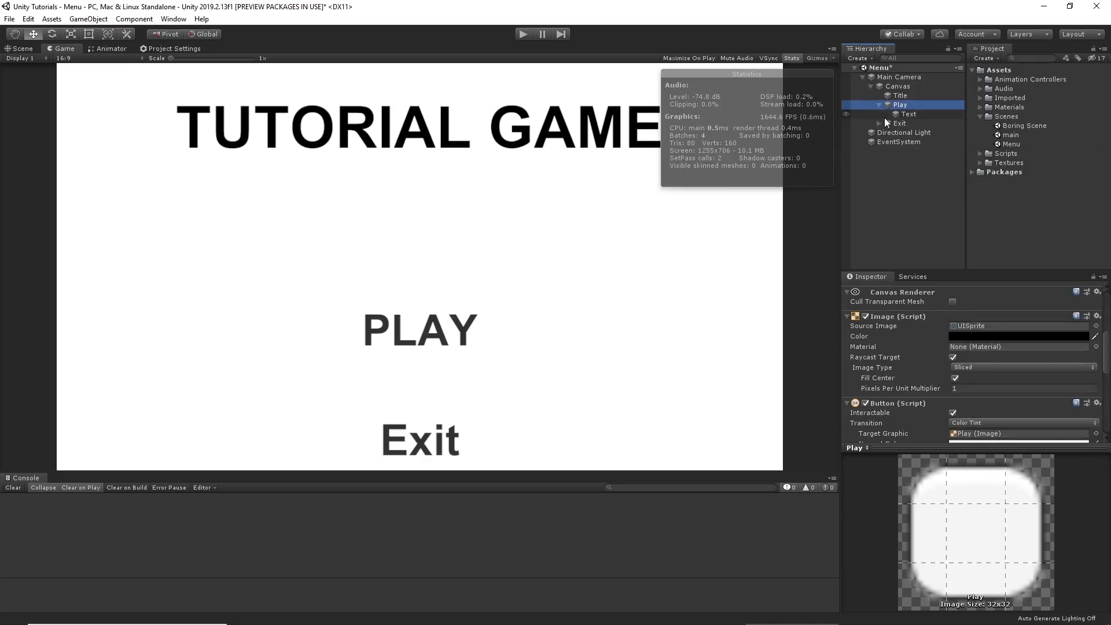
# Step: Raise the Exit button to a Pos Y of 166.4 and briefly test the menu in play mode
pyautogui.click(878, 104)
pyautogui.click(891, 115)
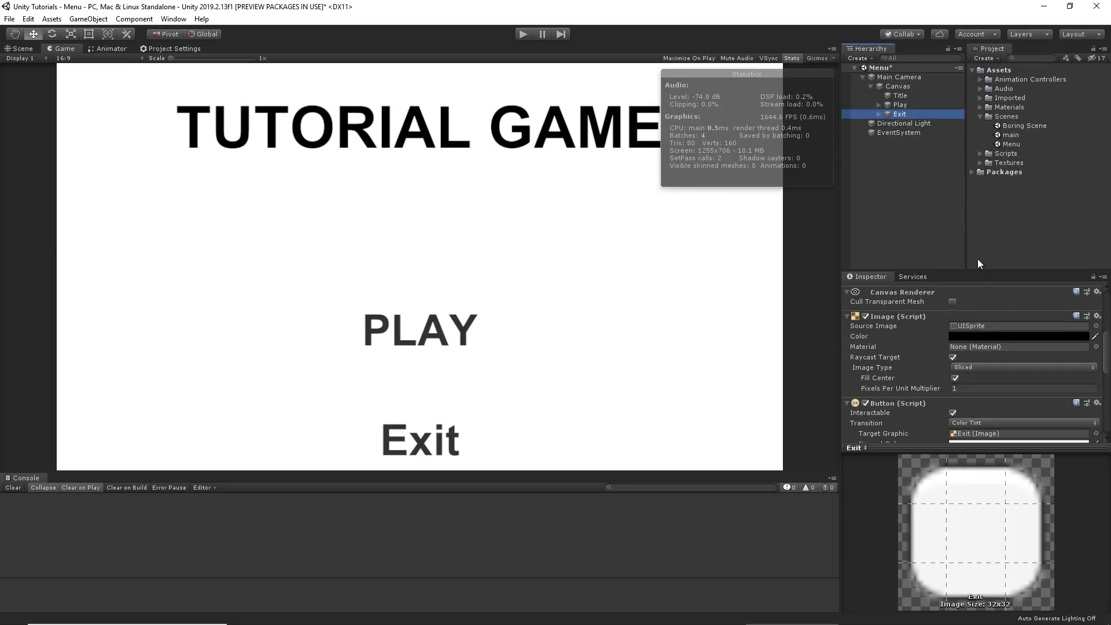
pyautogui.moveTo(1004, 321); pyautogui.dragTo(1076, 327)
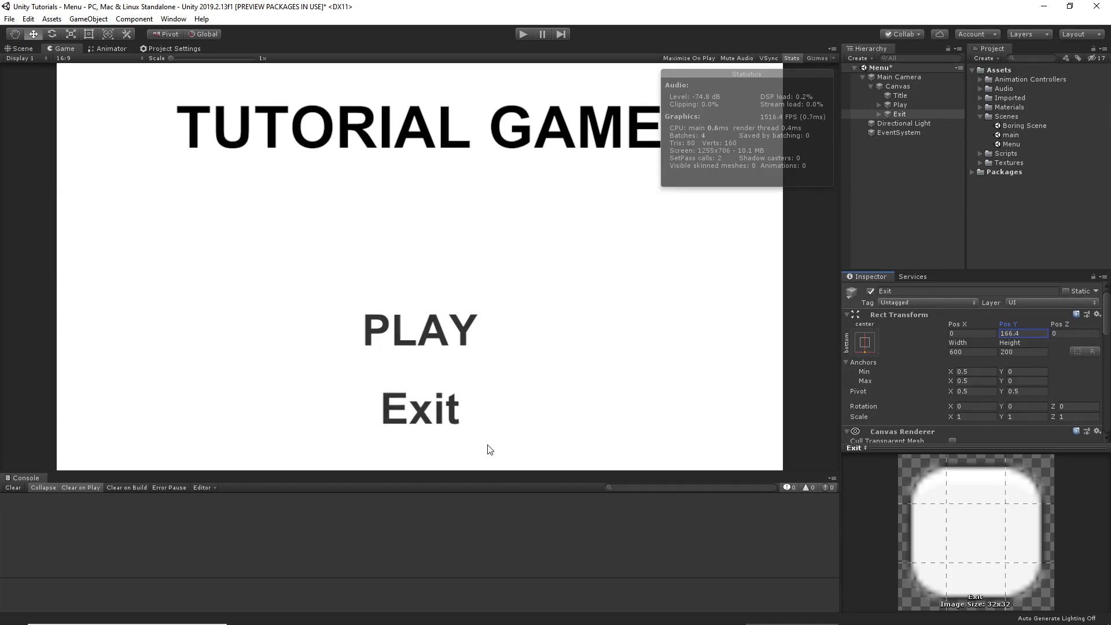
pyautogui.click(520, 34)
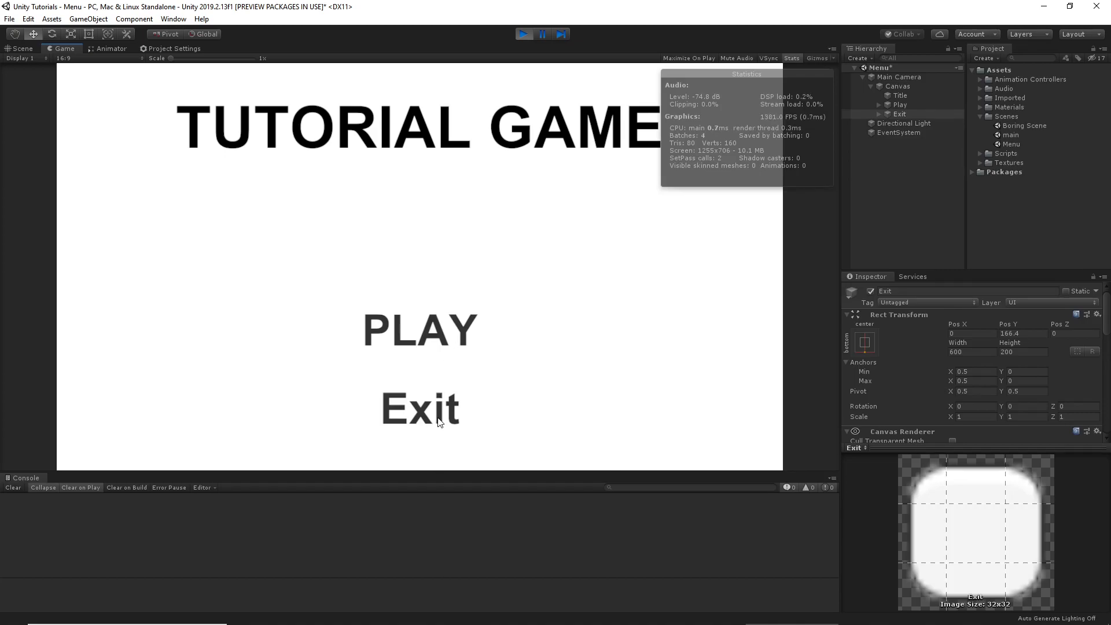
pyautogui.click(522, 34)
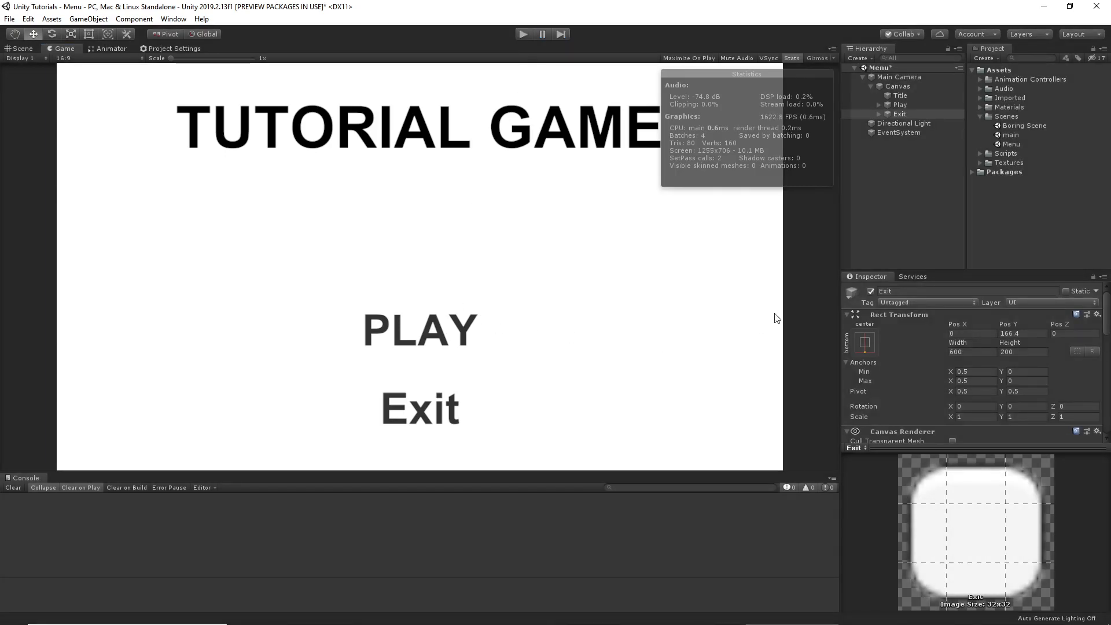
# Step: Change the Play button's image color to white (FFFFFF), keeping its alpha at 0
pyautogui.click(879, 105)
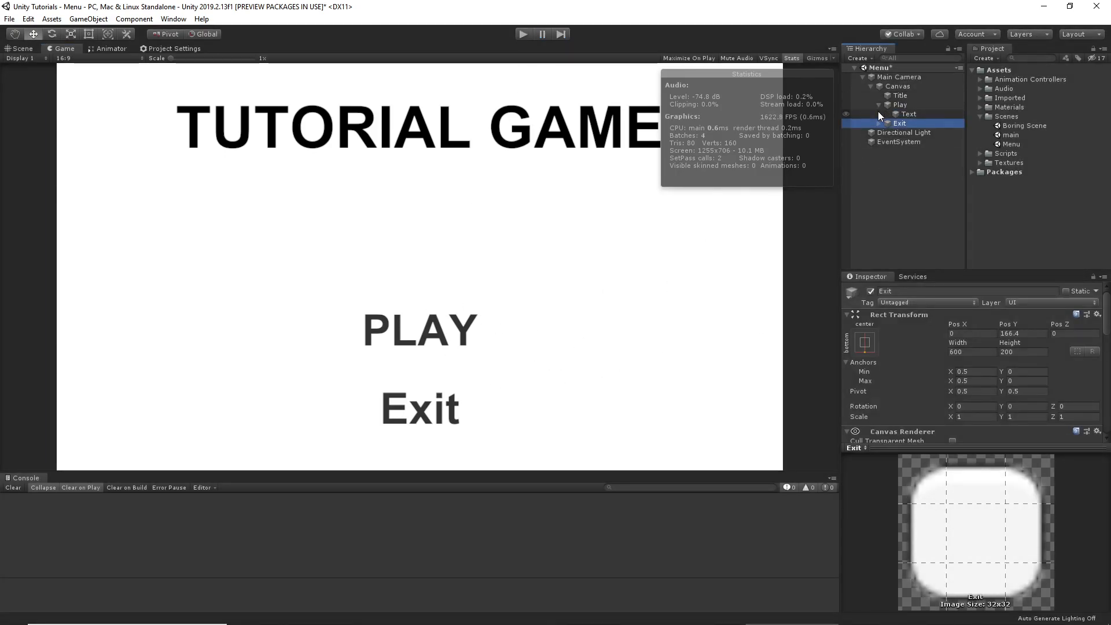
pyautogui.click(898, 98)
pyautogui.click(900, 105)
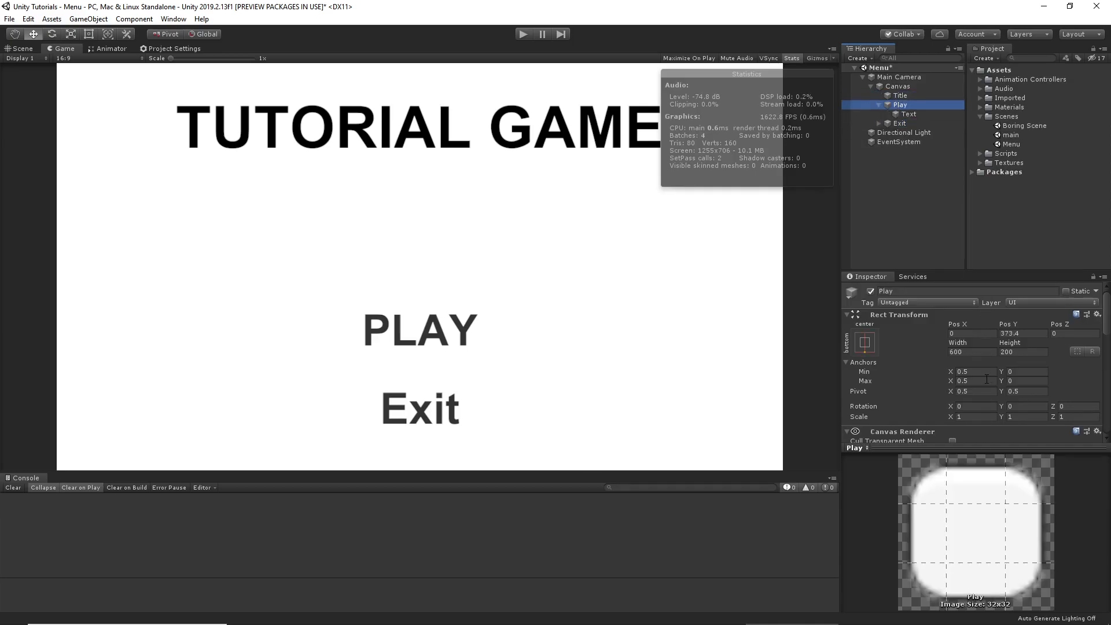
pyautogui.scroll(-5, 991, 372)
pyautogui.scroll(5, 988, 362)
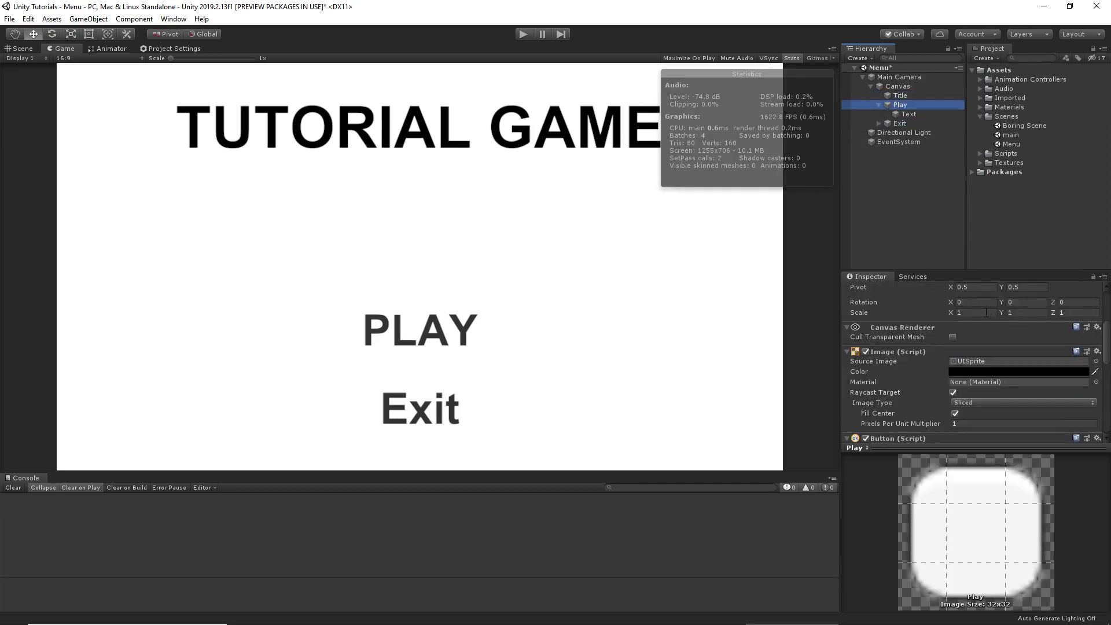
pyautogui.click(975, 370)
pyautogui.moveTo(1039, 269); pyautogui.dragTo(915, 162)
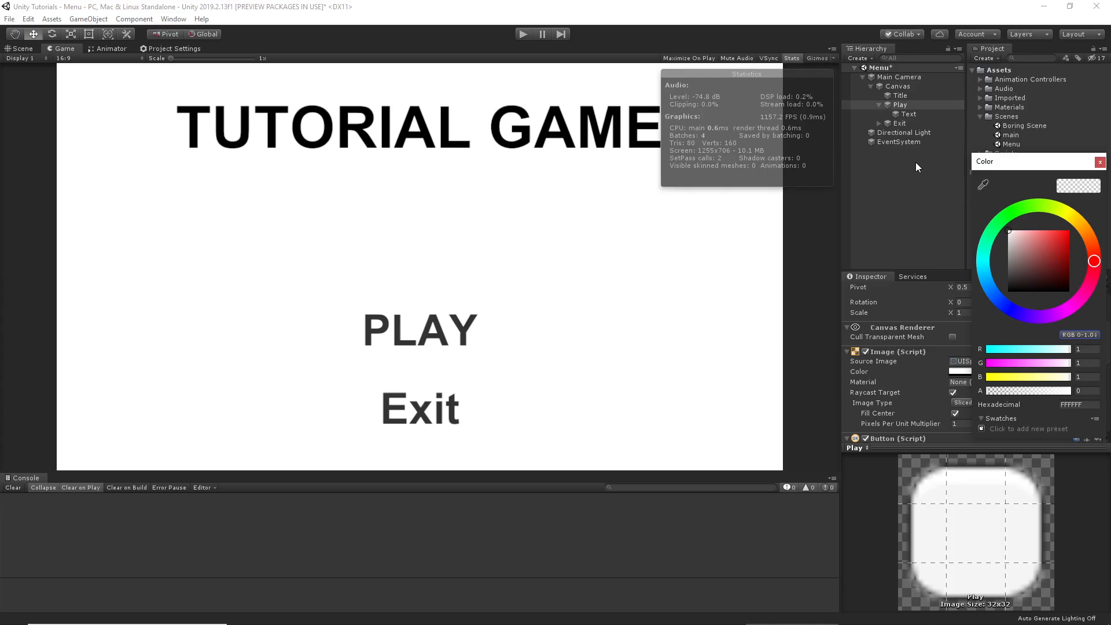
pyautogui.click(1100, 163)
pyautogui.scroll(-4, 970, 356)
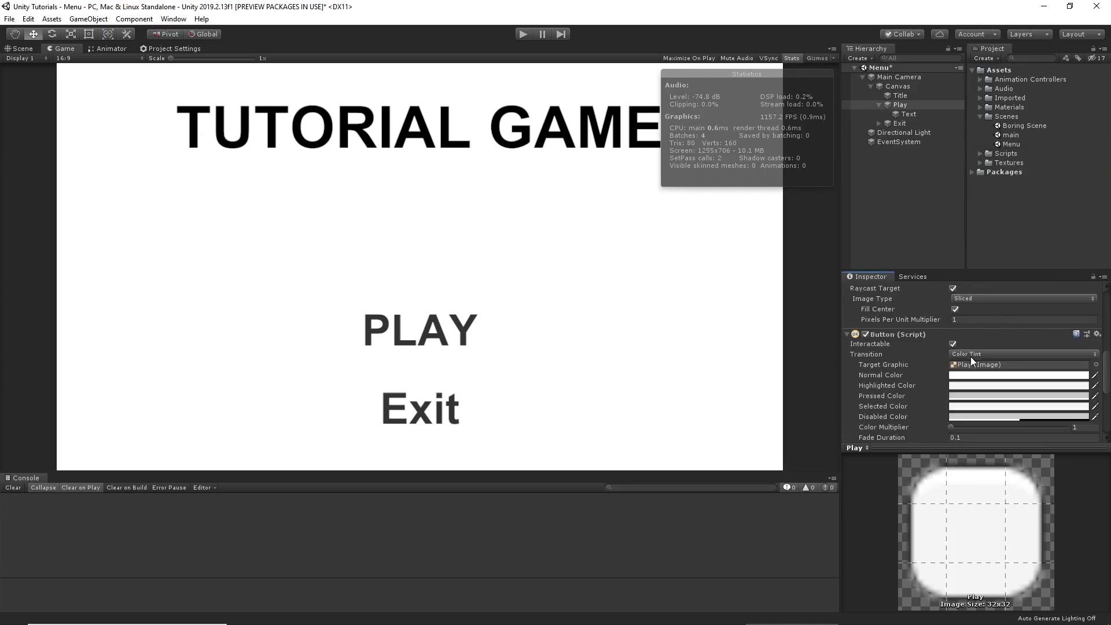
pyautogui.scroll(4, 956, 344)
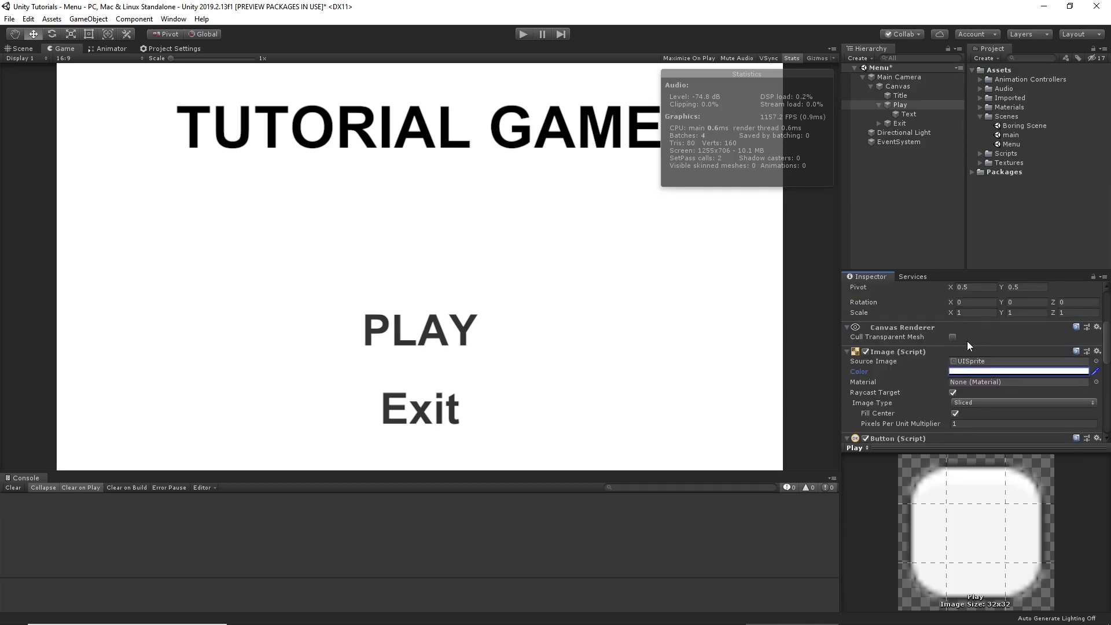
pyautogui.click(962, 373)
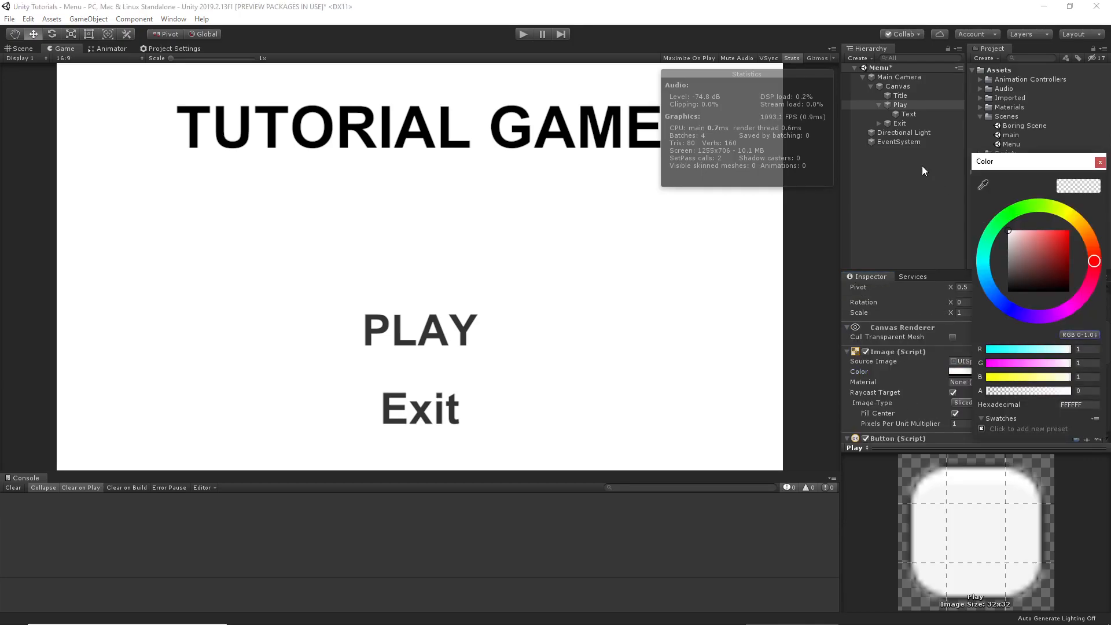
pyautogui.click(1098, 162)
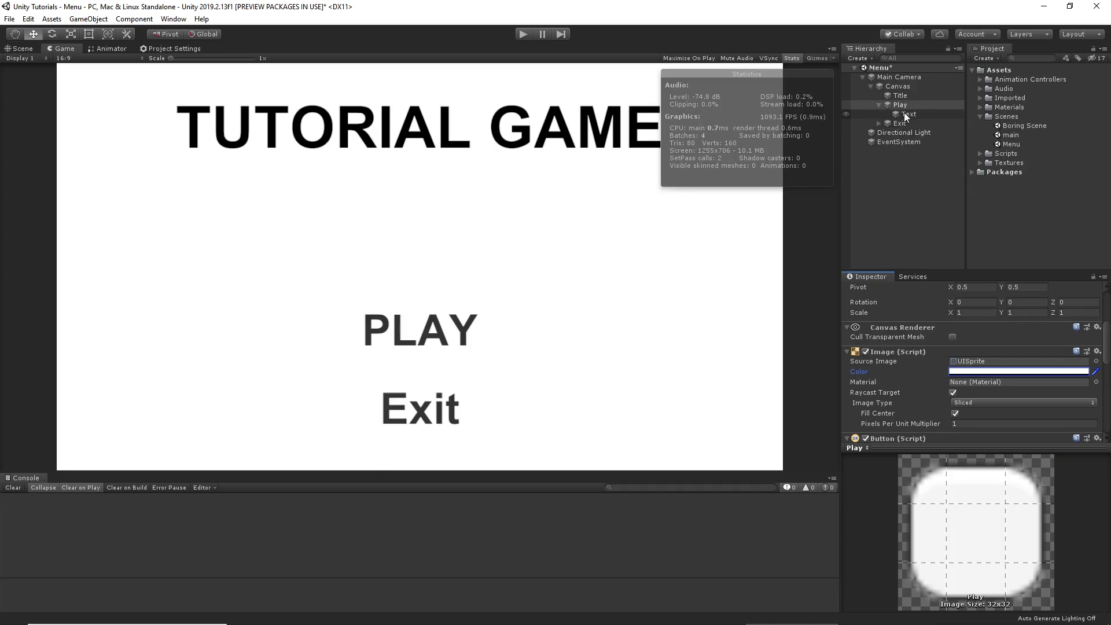
pyautogui.scroll(-4, 962, 369)
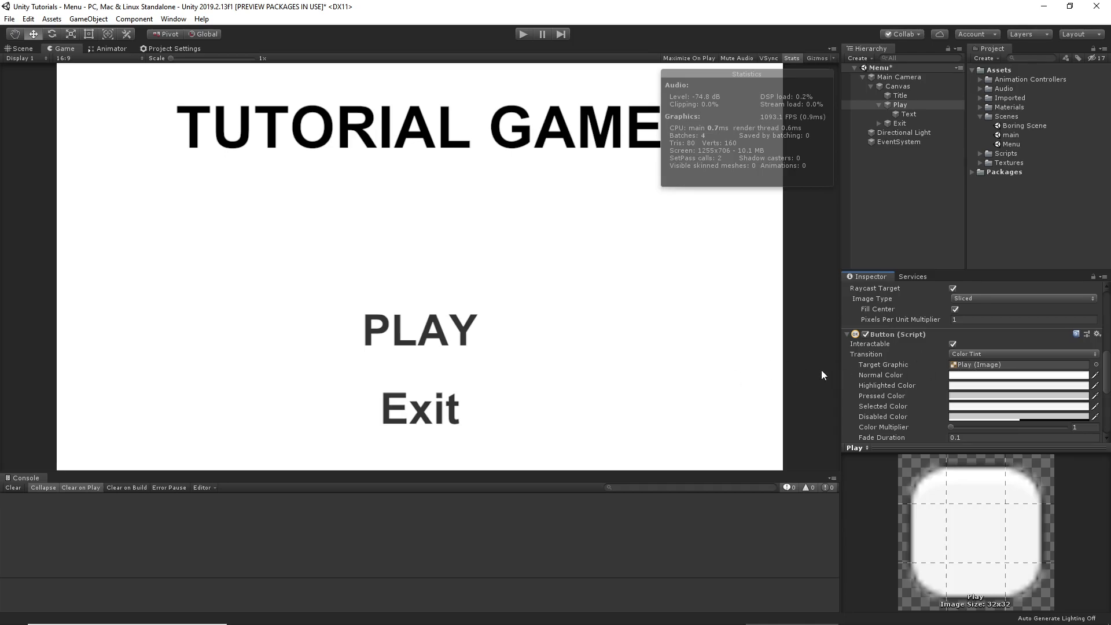
# Step: Change the Exit button's image color to white (FFFFFF)
pyautogui.click(891, 123)
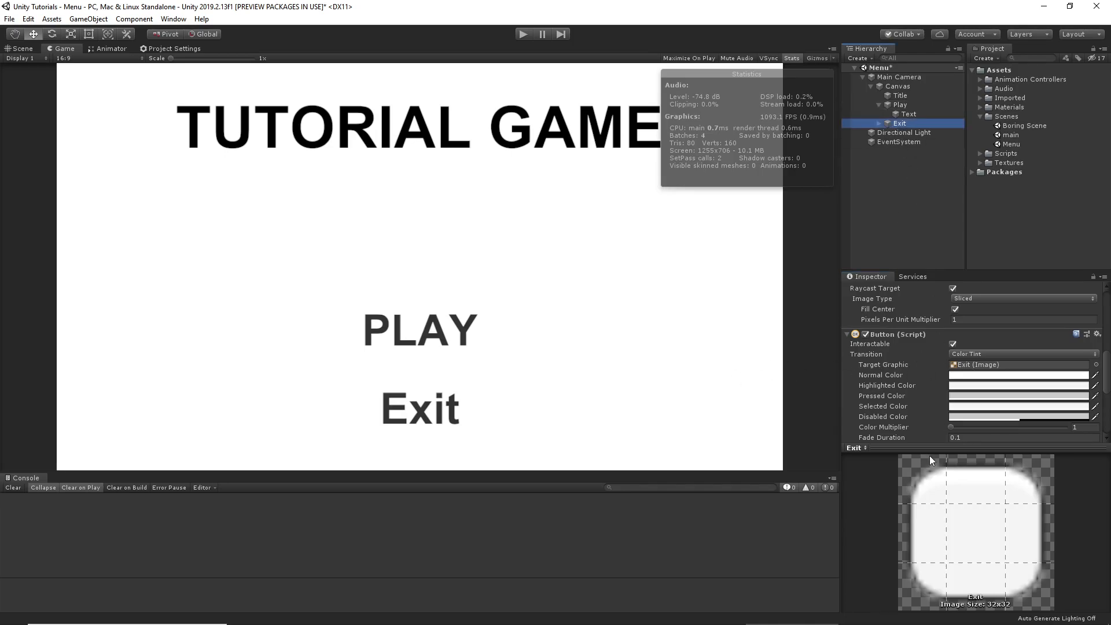
pyautogui.scroll(4, 956, 373)
pyautogui.click(971, 372)
pyautogui.moveTo(1015, 270); pyautogui.dragTo(958, 189)
pyautogui.click(1098, 162)
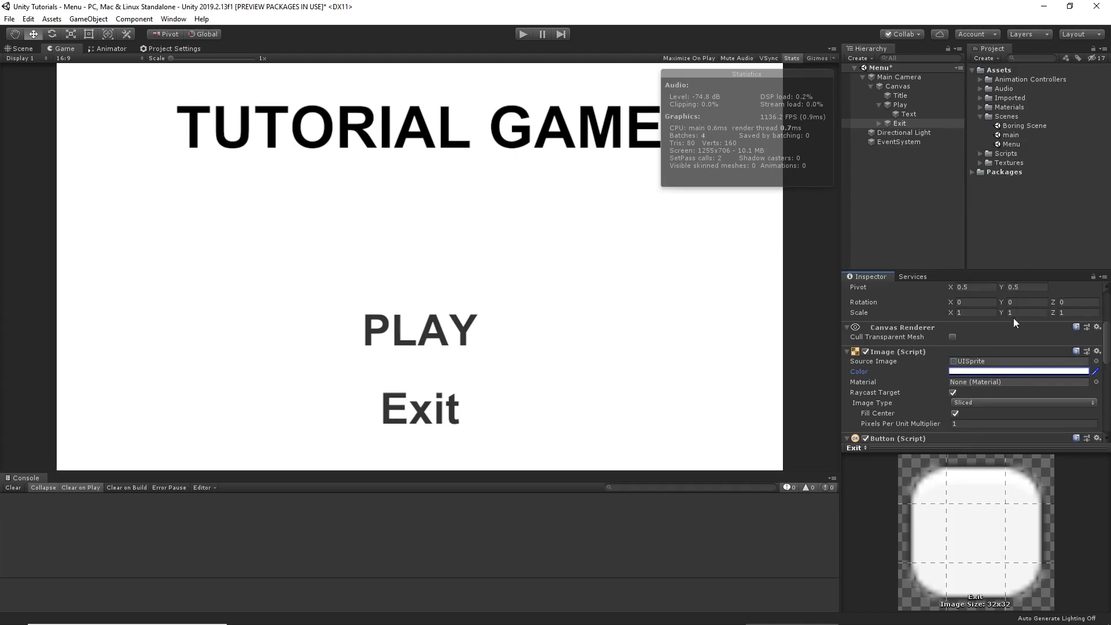
# Step: Make the Exit button's background opaque by setting its image color's alpha to 1
pyautogui.click(986, 371)
pyautogui.moveTo(1023, 391); pyautogui.dragTo(1110, 375)
pyautogui.click(900, 110)
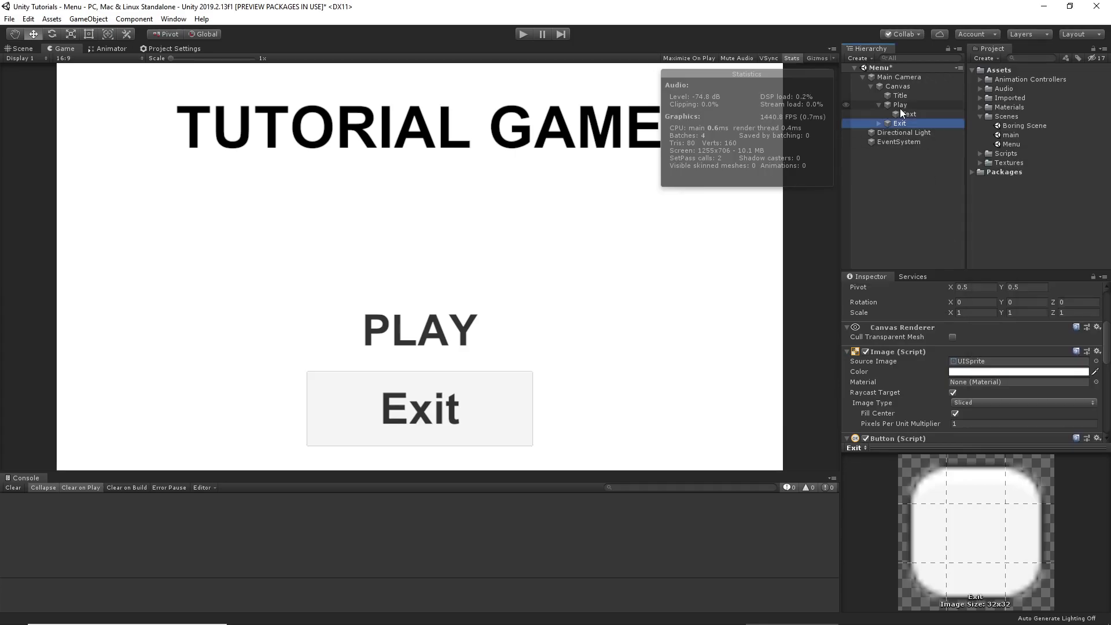
pyautogui.click(975, 373)
pyautogui.click(1086, 391)
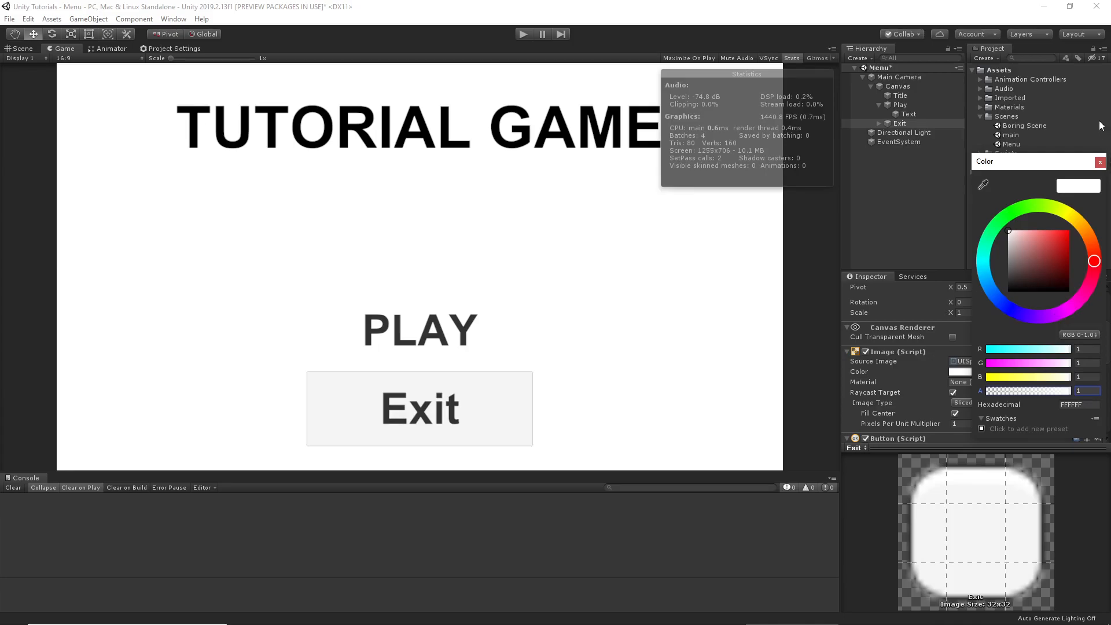
pyautogui.click(1100, 162)
# Step: Set the alpha of the Play button's image color to 1 and collapse Play in the hierarchy
pyautogui.click(905, 105)
pyautogui.click(976, 373)
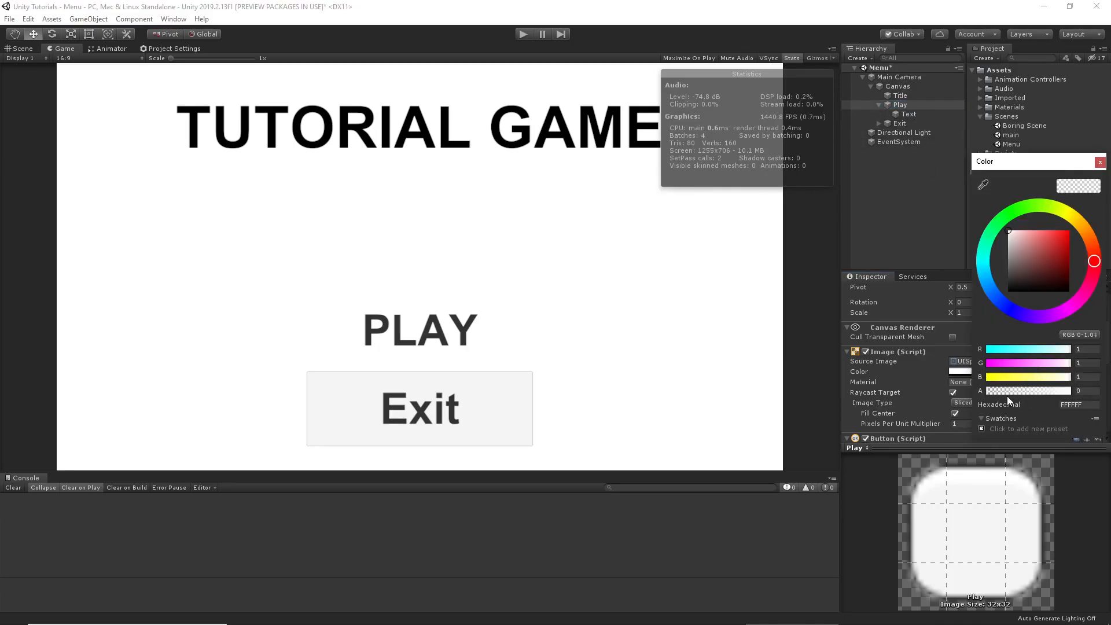
pyautogui.moveTo(1047, 391); pyautogui.dragTo(1105, 393)
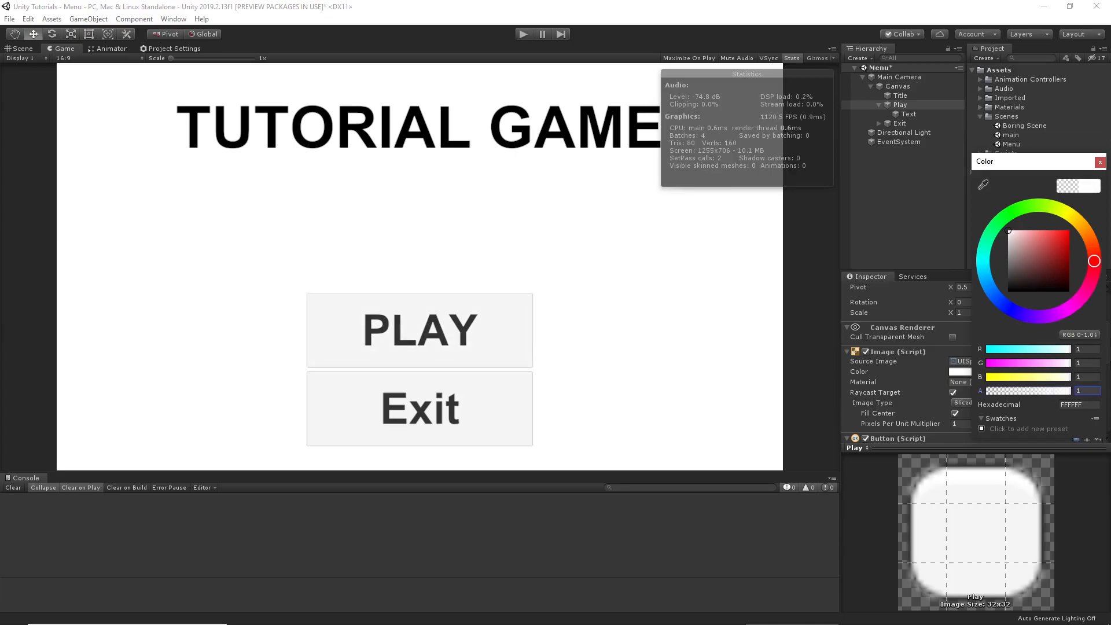
pyautogui.click(1099, 162)
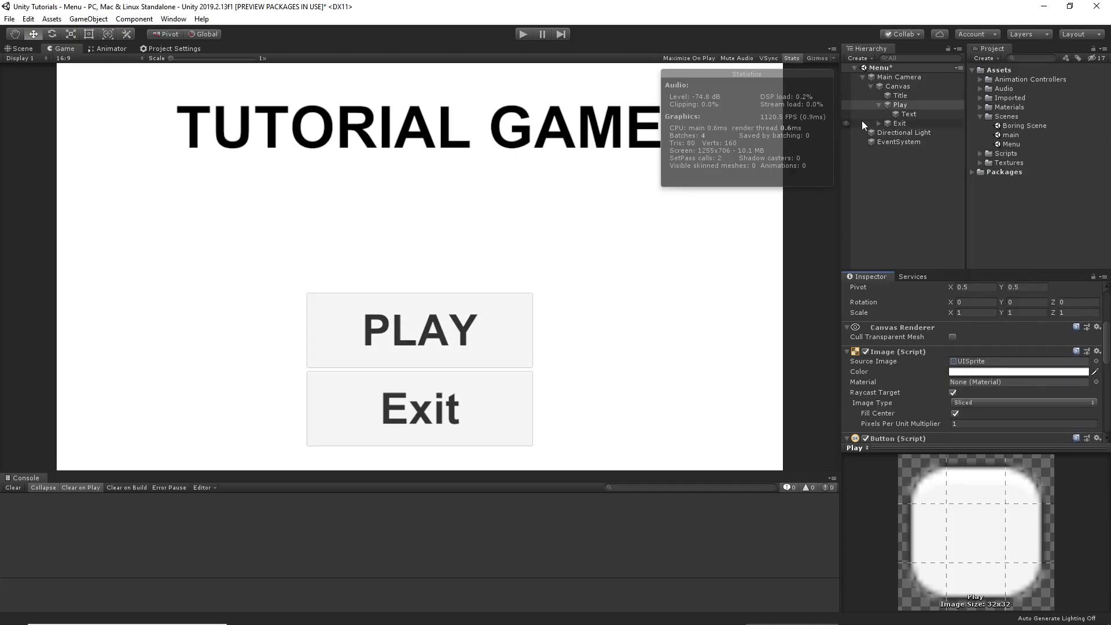
pyautogui.click(877, 105)
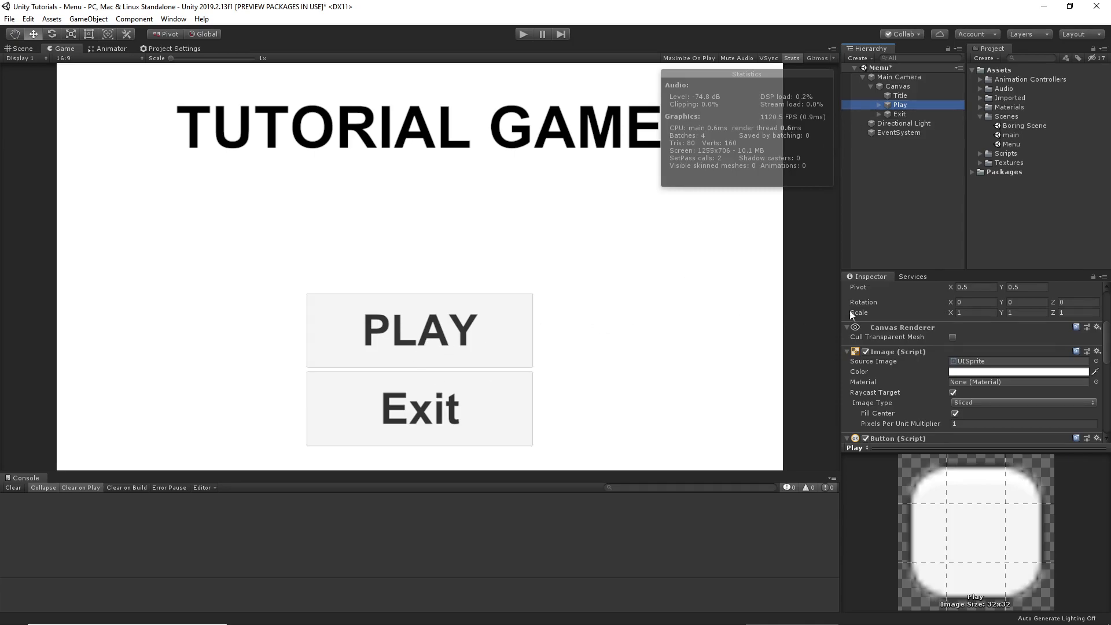
# Step: Create a C# script named SceneChanger in the Scripts folder
pyautogui.click(979, 154)
pyautogui.rightClick(990, 154)
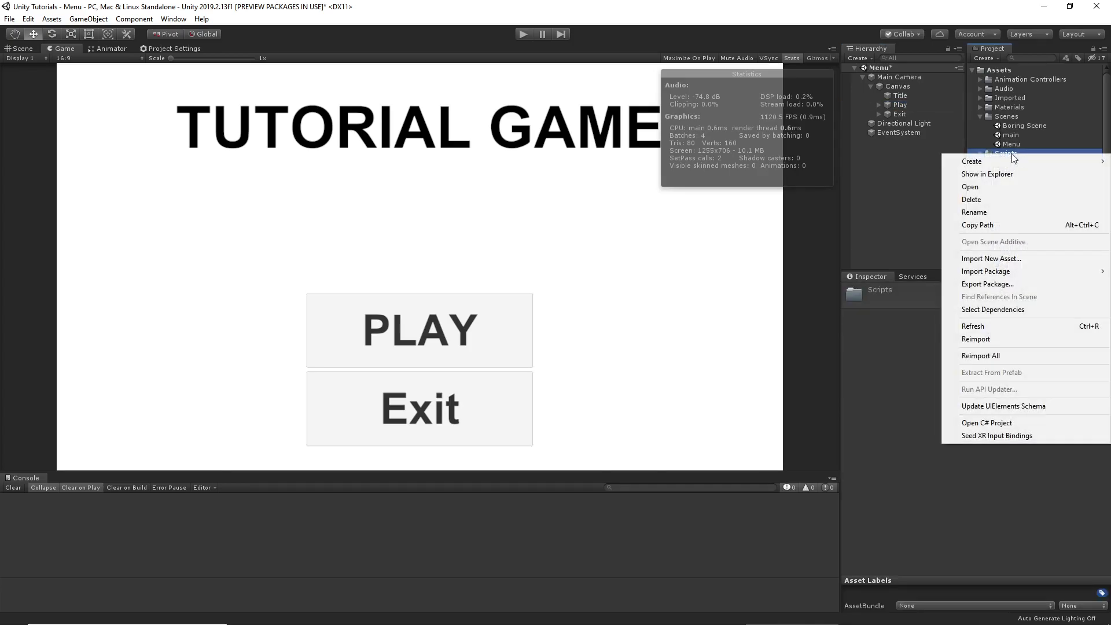
pyautogui.moveTo(1001, 165)
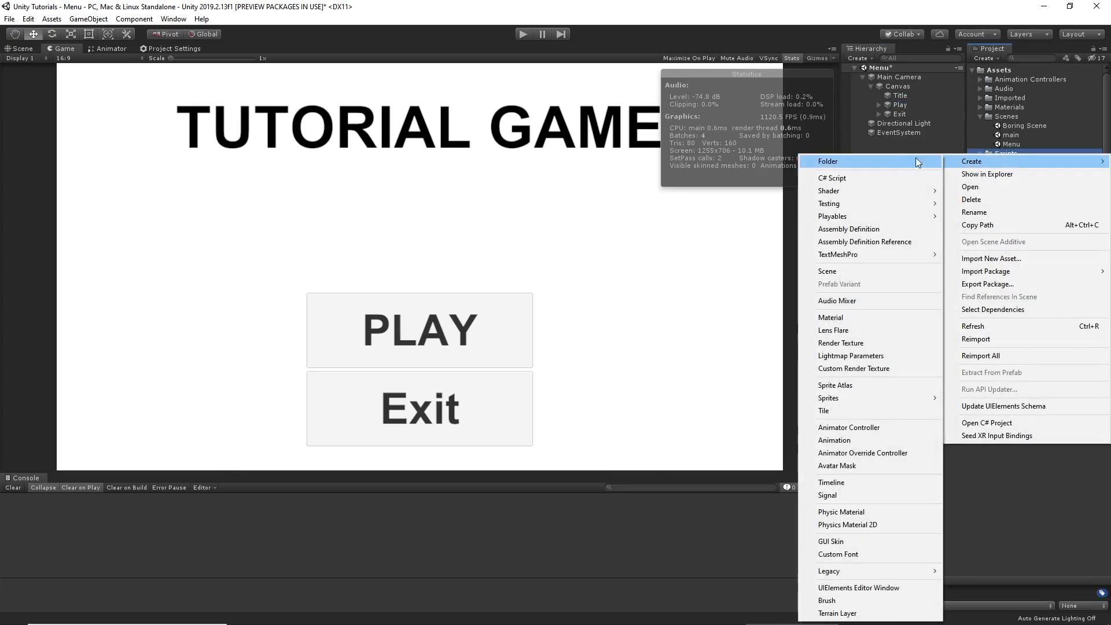
pyautogui.click(865, 178)
pyautogui.write('Scene')
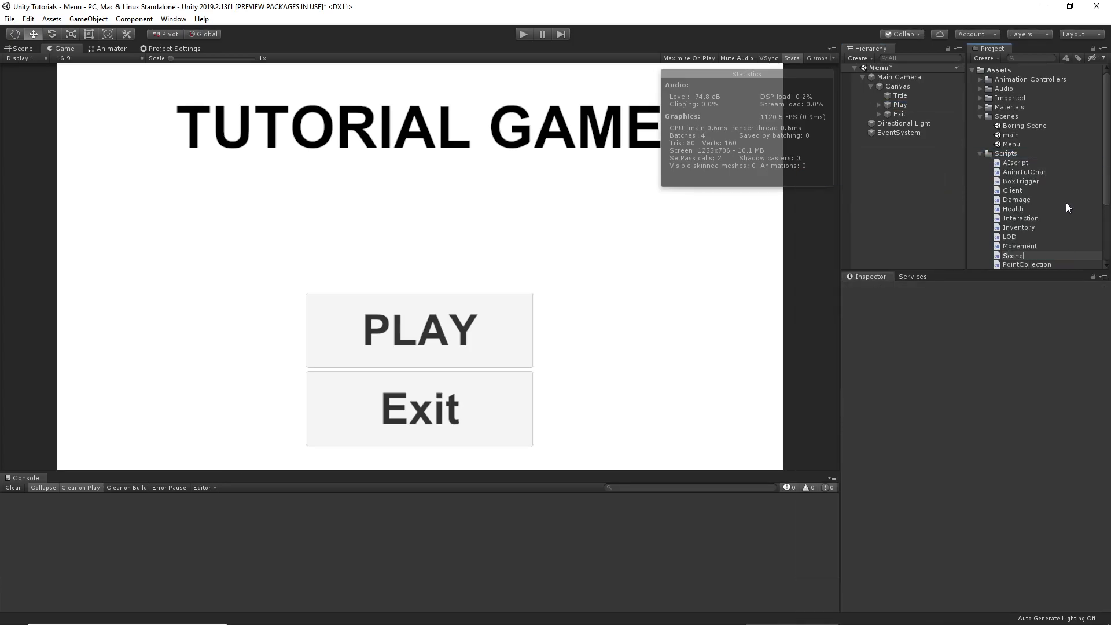
pyautogui.write('Changer')
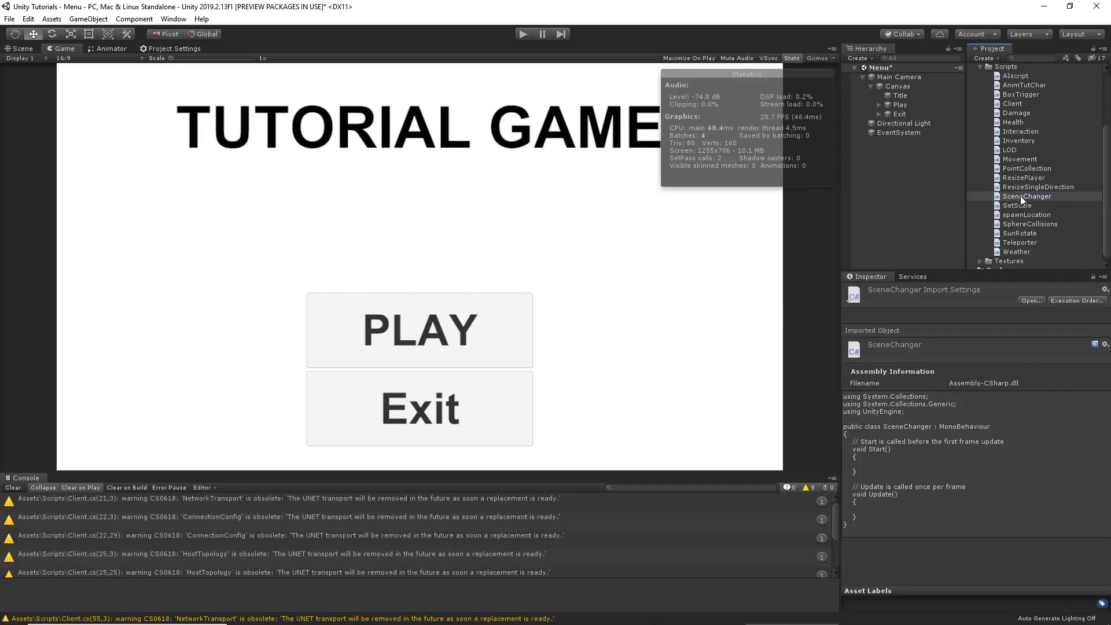
# Step: Attach the SceneChanger script to Main Camera and open it in Visual Studio, declining to normalize PointCollection.cs line endings
pyautogui.moveTo(1035, 196); pyautogui.dragTo(892, 75)
pyautogui.click(890, 77)
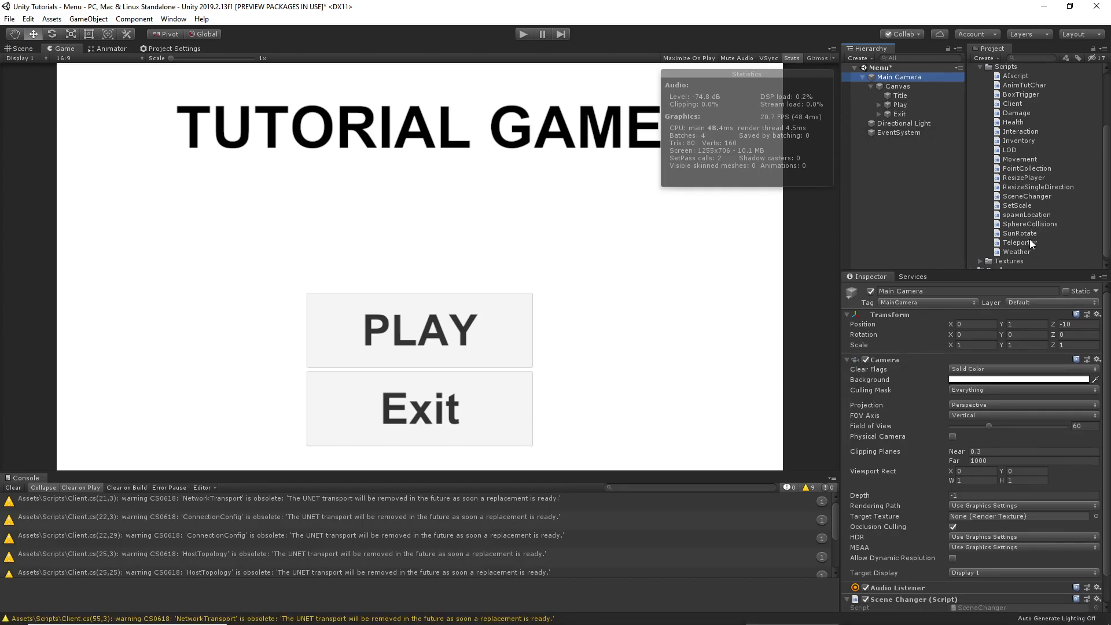
pyautogui.doubleClick(1031, 195)
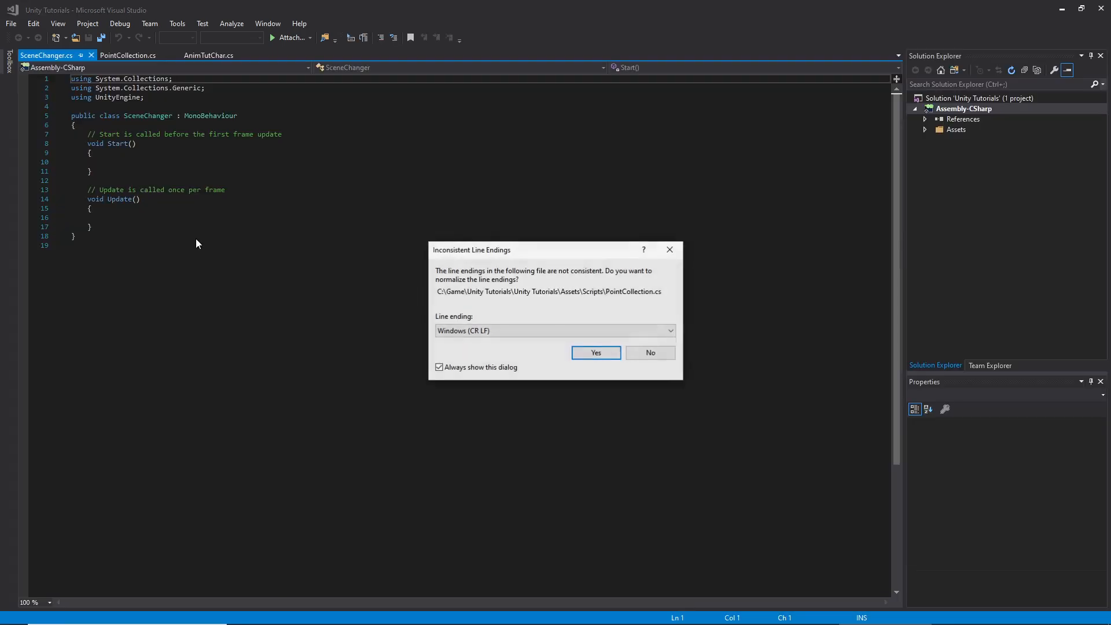
pyautogui.click(649, 351)
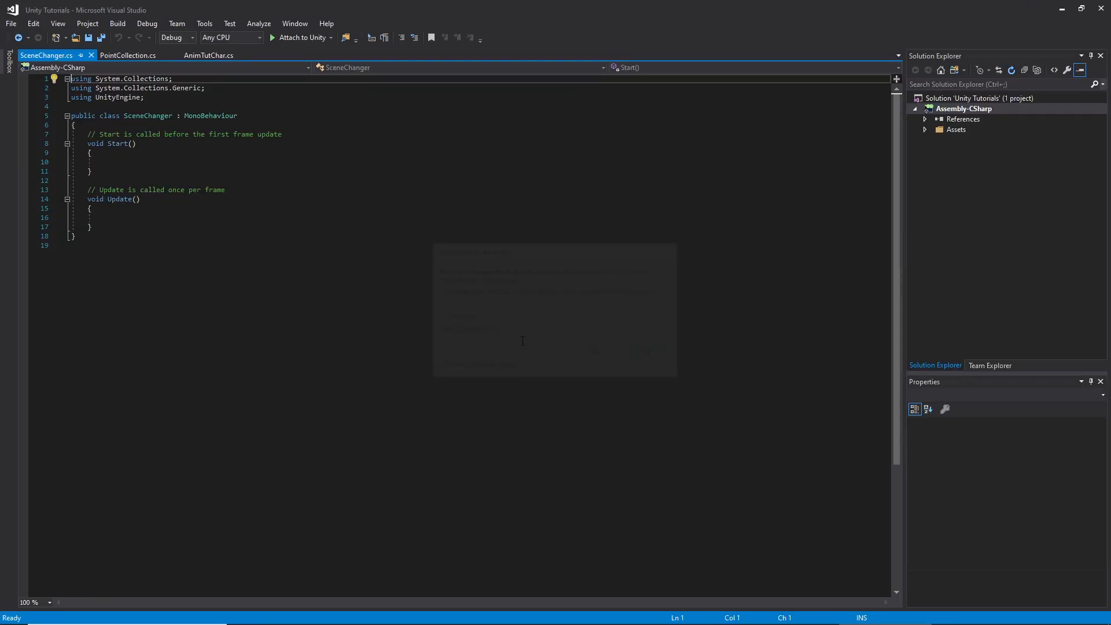
# Step: Delete the default Start and Update methods from the SceneChanger class, leaving blank lines in its body
pyautogui.moveTo(145, 227); pyautogui.dragTo(7, 137)
pyautogui.press('Delete')
pyautogui.press('Return')
pyautogui.press('Return')
pyautogui.press('Up')
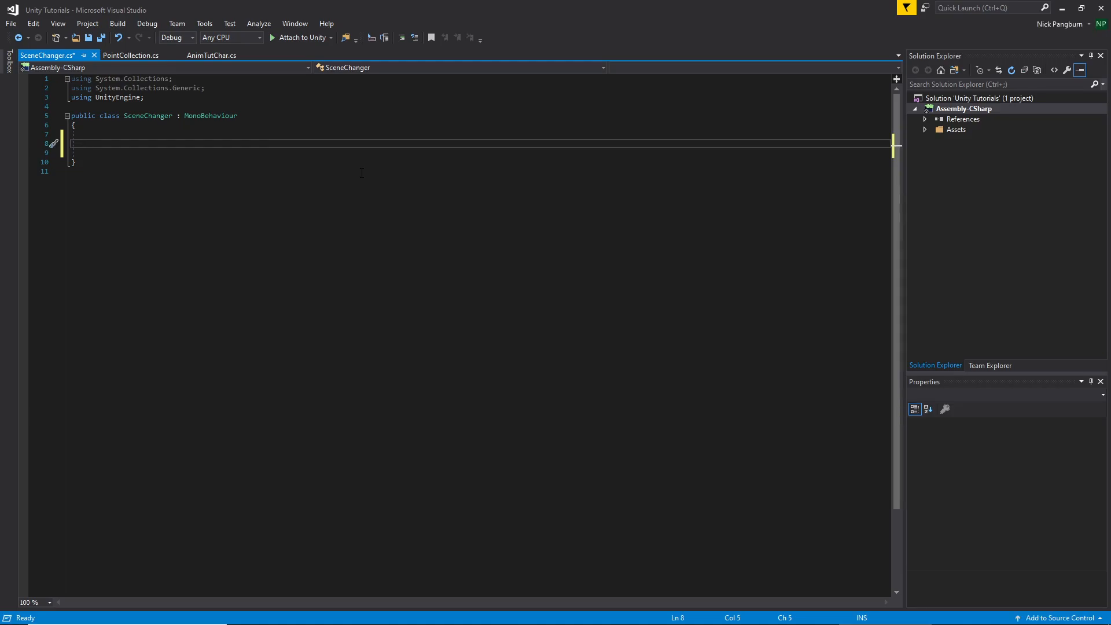
# Step: Add the directive "using UnityEngine.UI;" below "using UnityEngine;" and save the script
pyautogui.press('Up')
pyautogui.press('Up')
pyautogui.press('Up')
pyautogui.press('Up')
pyautogui.press('Up')
pyautogui.press('Right')
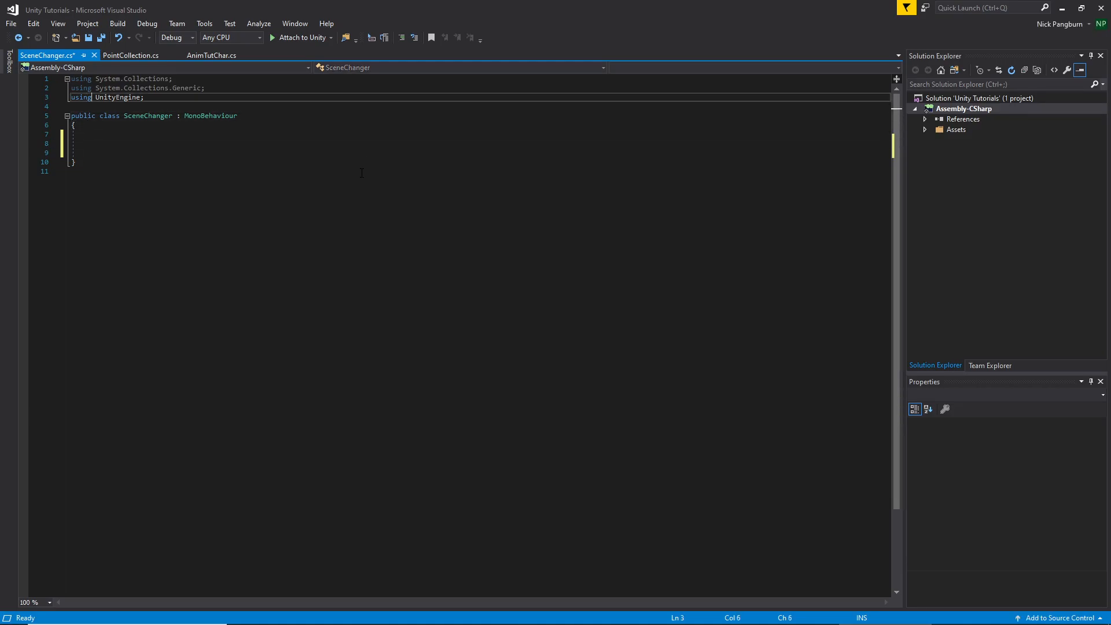
pyautogui.press('Right')
pyautogui.press('Right')
pyautogui.press('Return')
pyautogui.write('usomg')
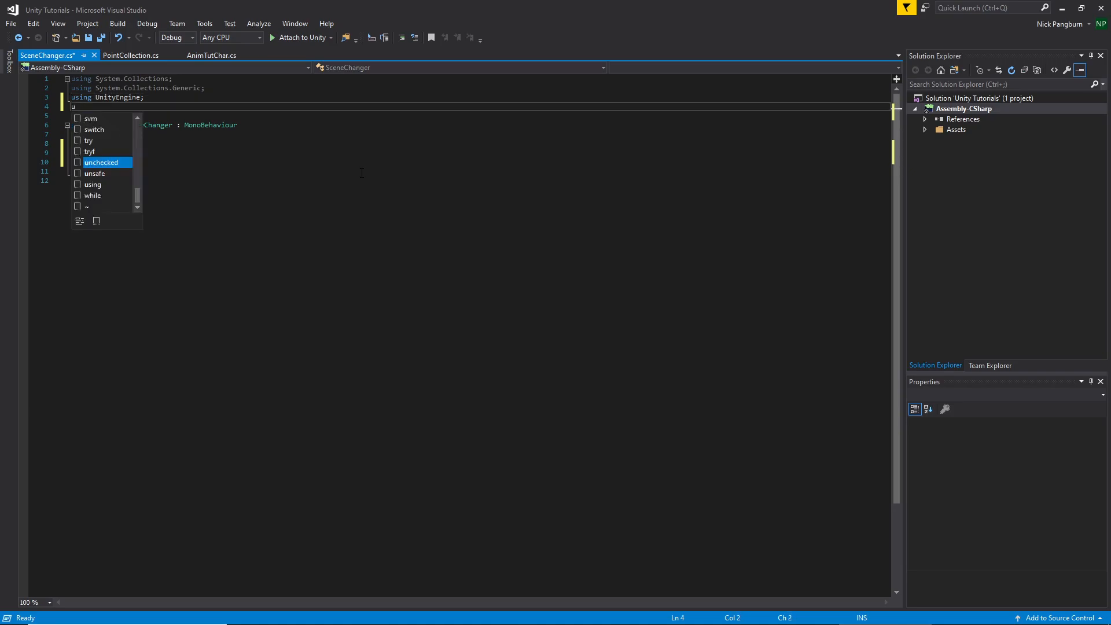
pyautogui.press('BackSpace')
pyautogui.press('BackSpace')
pyautogui.press('BackSpace')
pyautogui.write("sing UnityEngine.UI'")
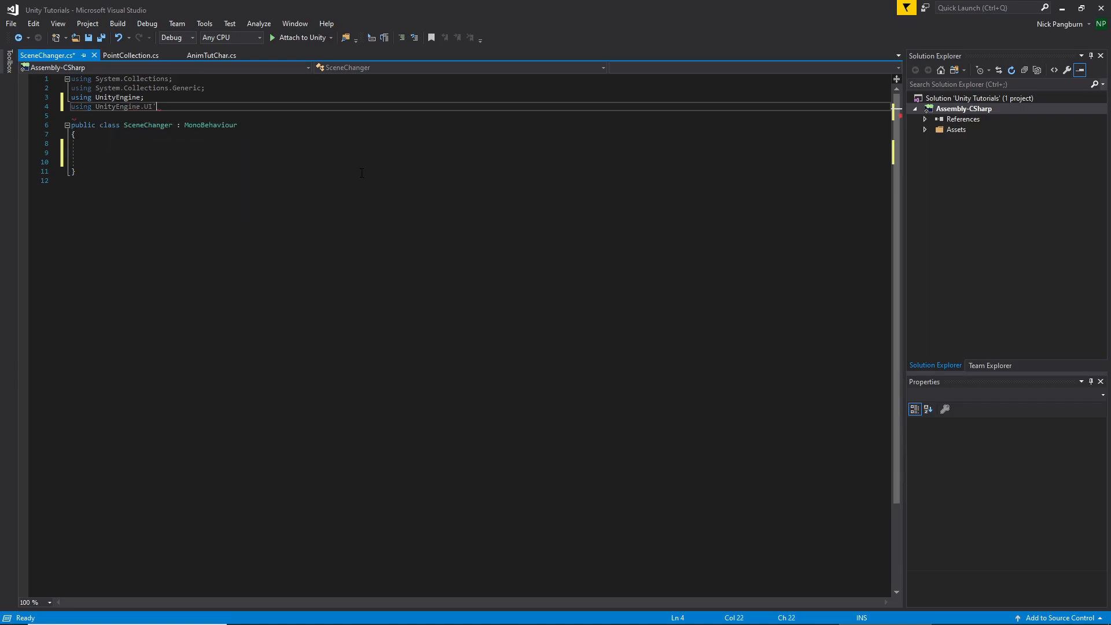
pyautogui.write(';')
pyautogui.hotkey('ctrl', 's')
# Step: Add an empty method "public void PlayGame()" inside the SceneChanger class and save the script
pyautogui.press('Down')
pyautogui.press('Down')
pyautogui.press('Down')
pyautogui.press('Down')
pyautogui.press('Down')
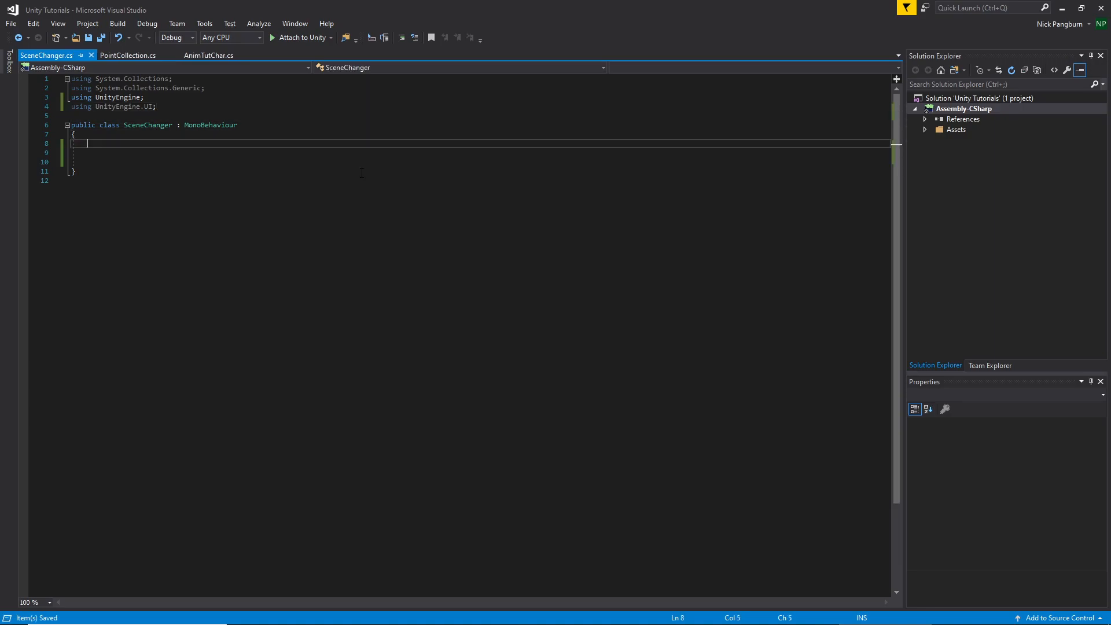
pyautogui.write('void')
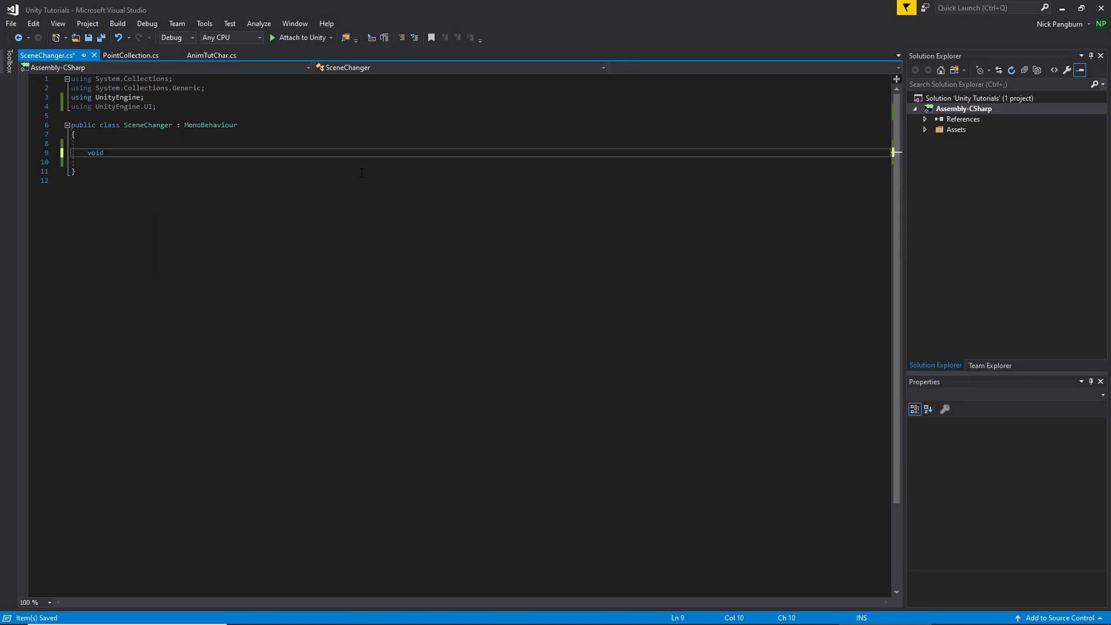
pyautogui.press('BackSpace')
pyautogui.press('BackSpace')
pyautogui.press('BackSpace')
pyautogui.press('BackSpace')
pyautogui.write('public')
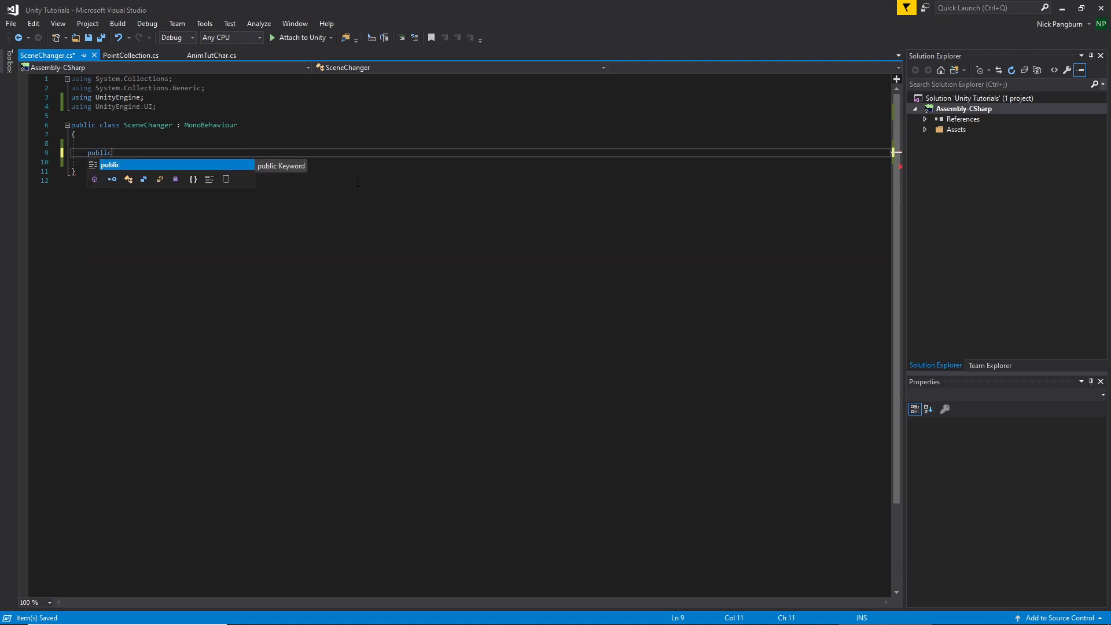
pyautogui.write(' void ')
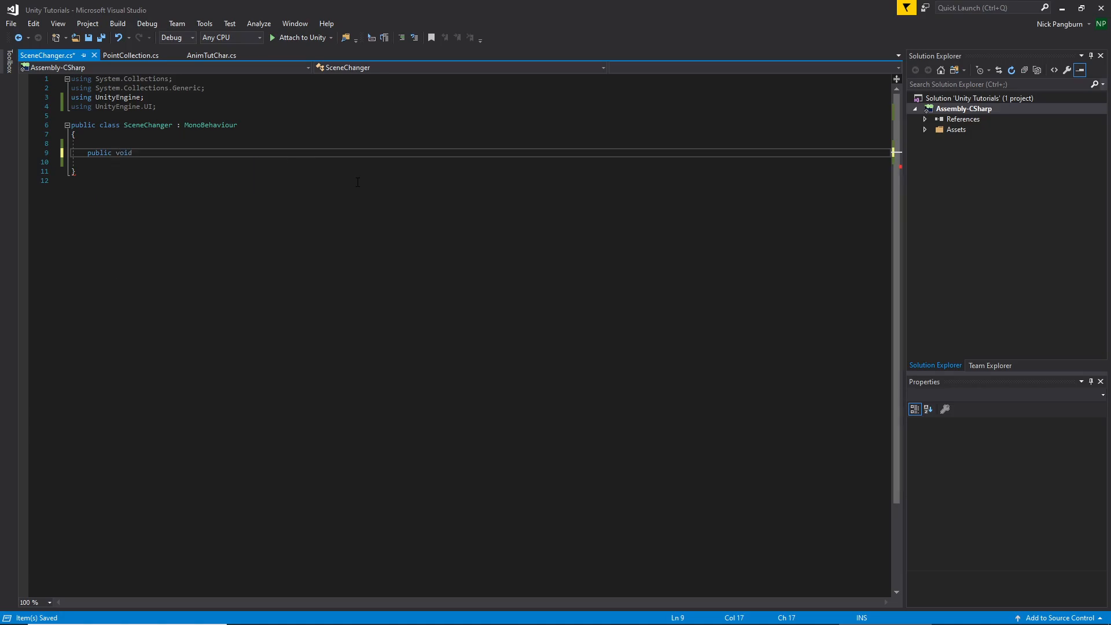
pyautogui.write('PlayG')
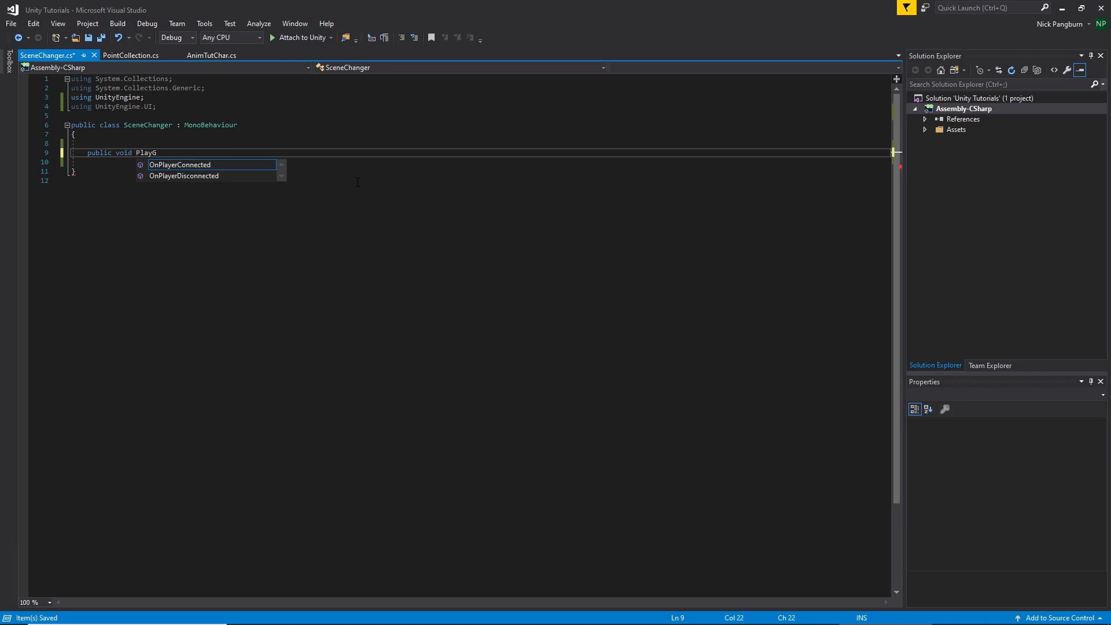
pyautogui.write('ame()')
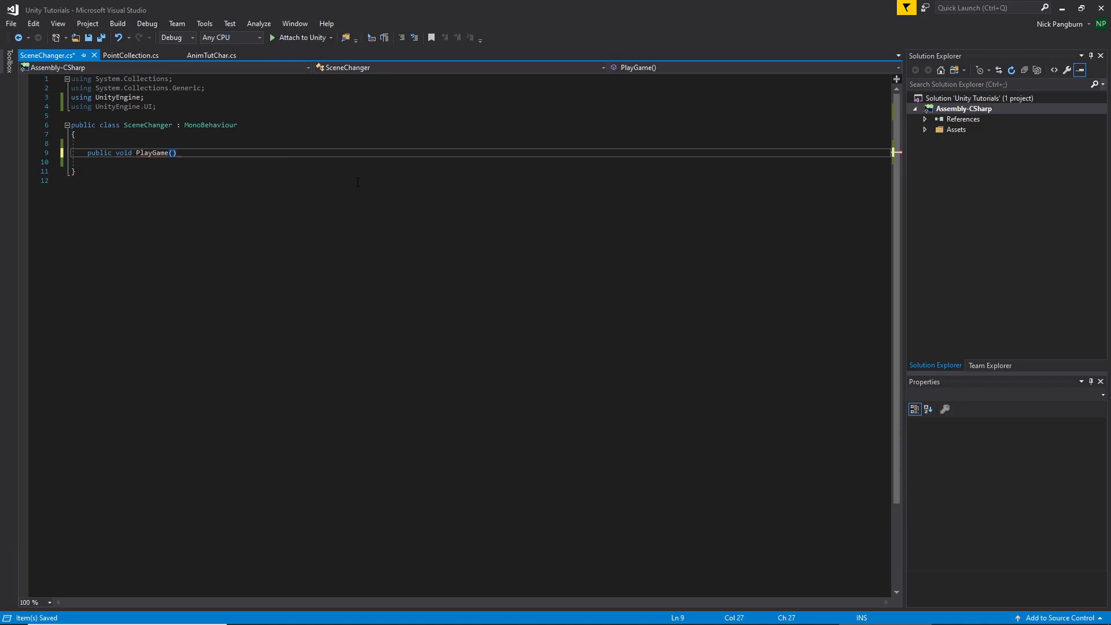
pyautogui.write(' {')
pyautogui.press('Return')
pyautogui.hotkey('ctrl', 's')
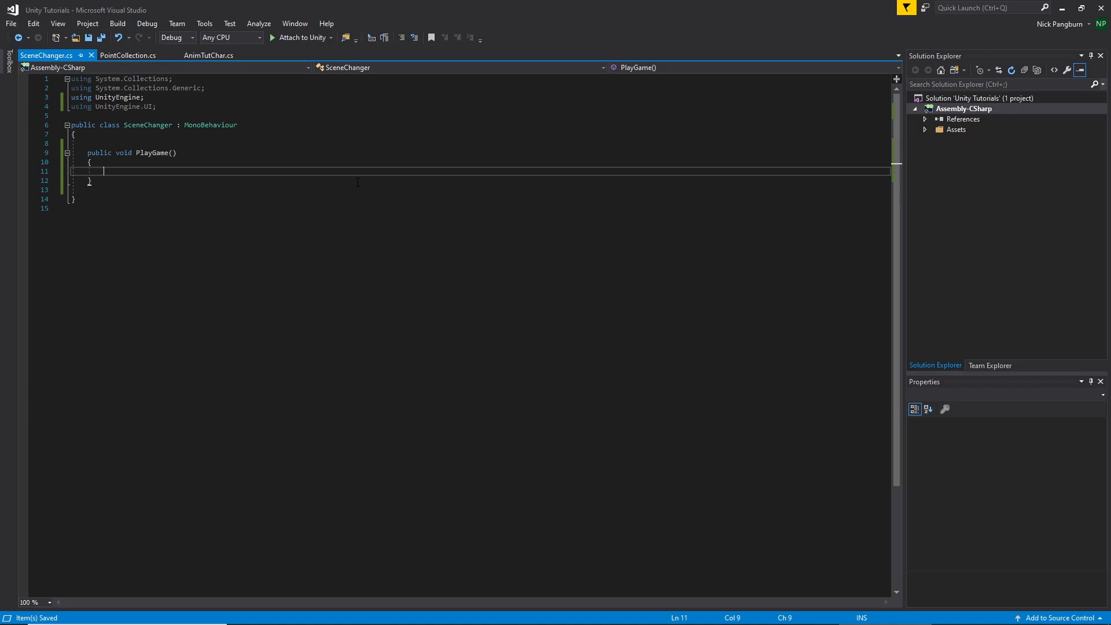
# Step: Add the directive "using UnityEngine.SceneManagement;" below "using UnityEngine.UI;" and save the script
pyautogui.press('Up')
pyautogui.press('Up')
pyautogui.press('Up')
pyautogui.press('Up')
pyautogui.press('Up')
pyautogui.press('Up')
pyautogui.press('Up')
pyautogui.press('Right')
pyautogui.press('Right')
pyautogui.press('Right')
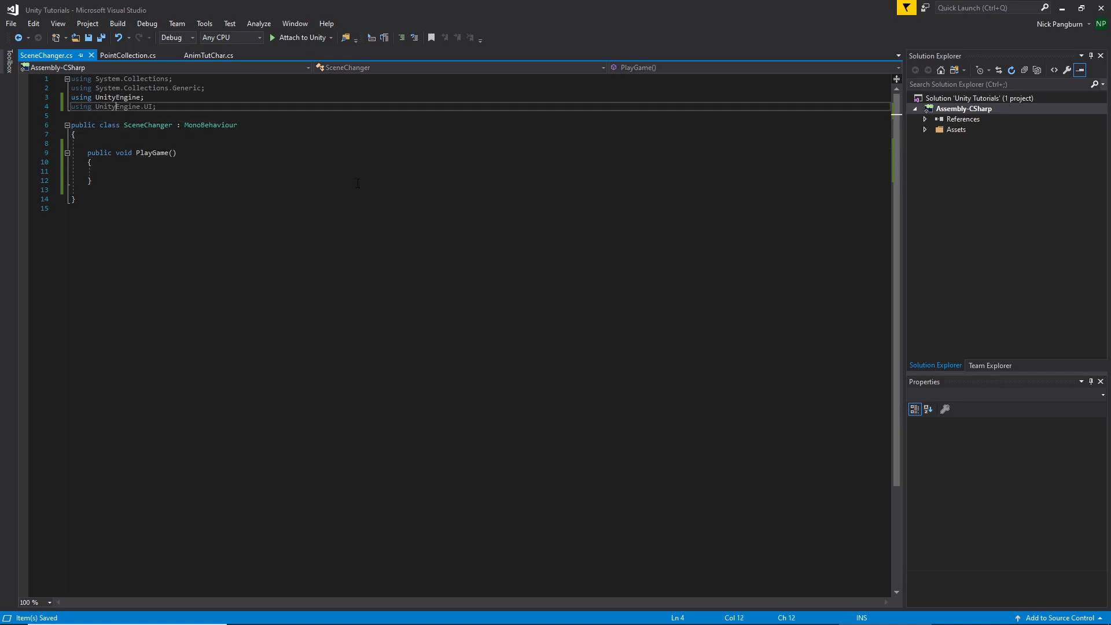
pyautogui.press('Return')
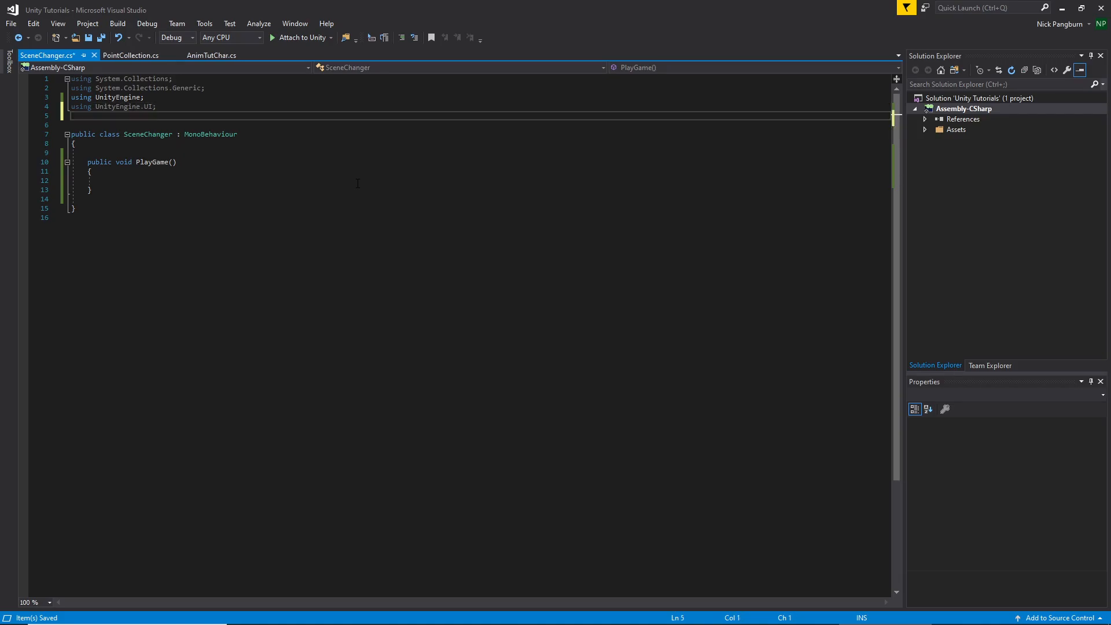
pyautogui.write('using Unity')
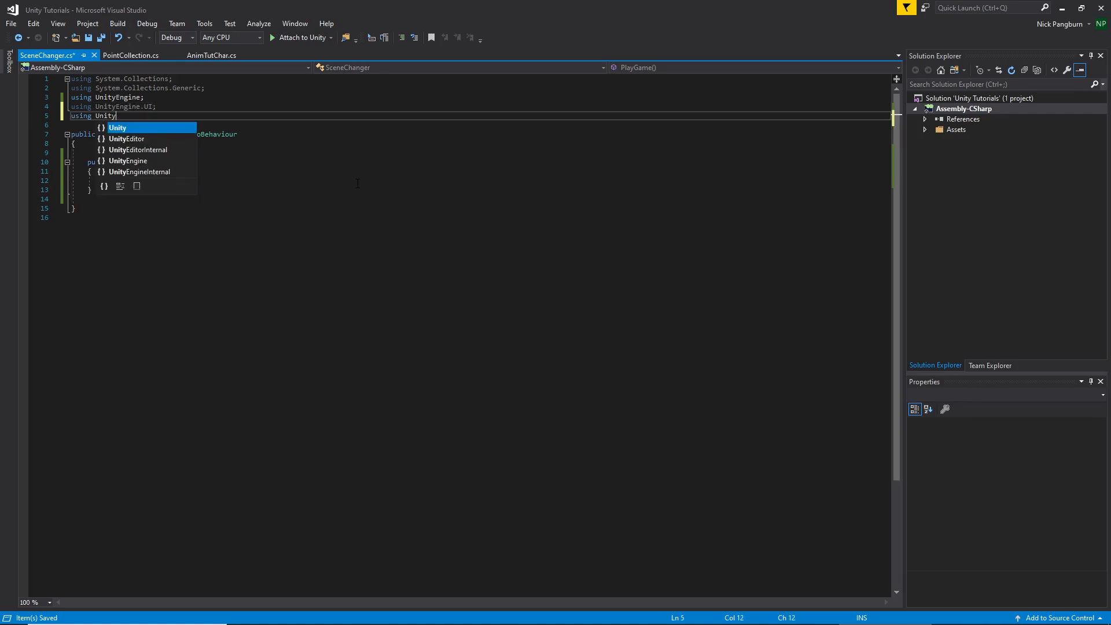
pyautogui.write('Engine.Scene')
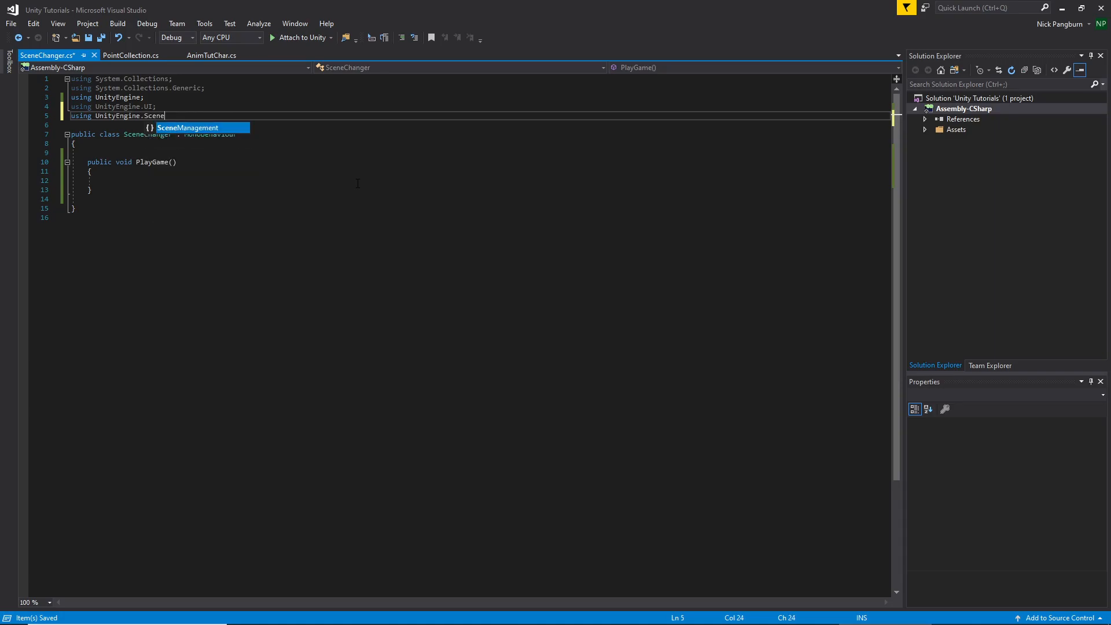
pyautogui.write('Management;')
pyautogui.hotkey('ctrl', 's')
# Step: Write "SceneManager.LoadScene(1);" in the body of the PlayGame method and save the script
pyautogui.press('Down')
pyautogui.press('Down')
pyautogui.press('Down')
pyautogui.press('Down')
pyautogui.press('Down')
pyautogui.press('Down')
pyautogui.press('Down')
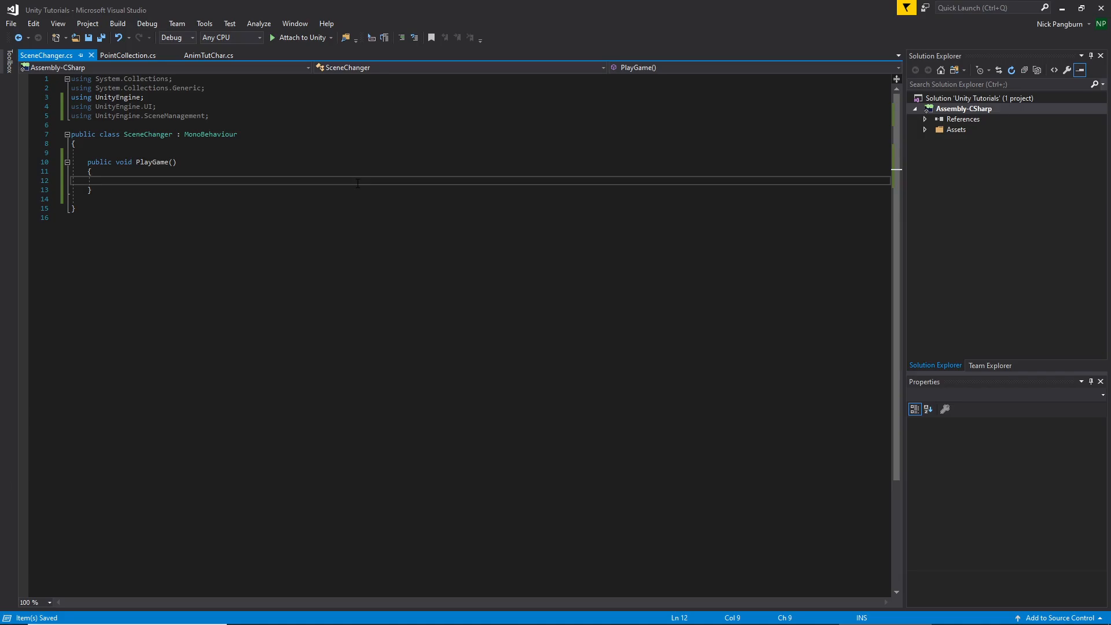
pyautogui.write('SceneManger')
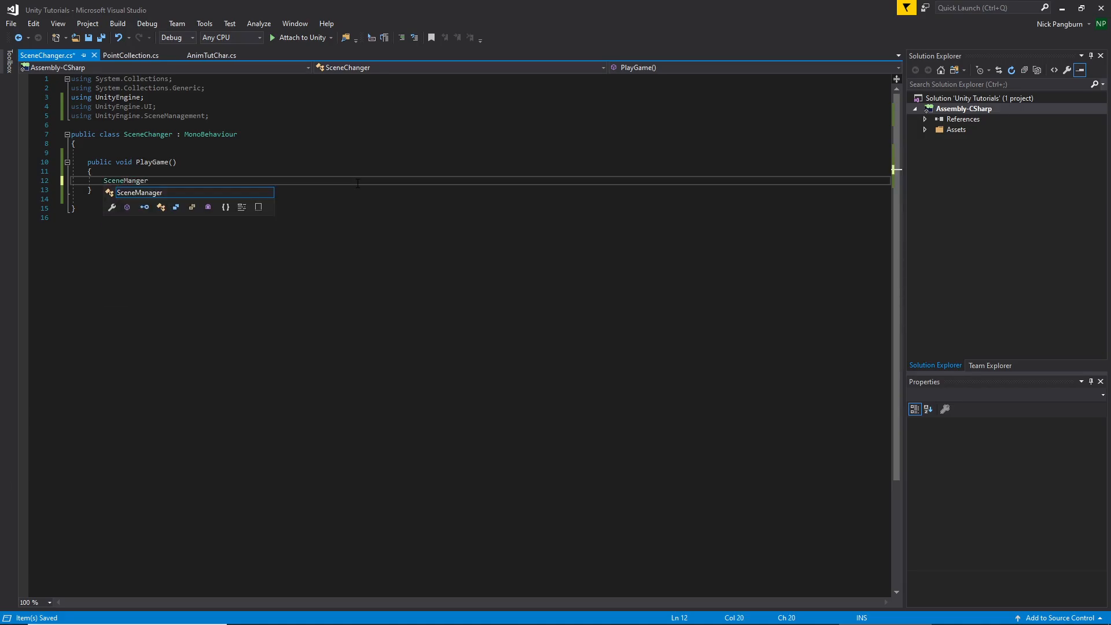
pyautogui.write('.')
pyautogui.press('BackSpace')
pyautogui.press('BackSpace')
pyautogui.press('BackSpace')
pyautogui.press('BackSpace')
pyautogui.write('ager.ChangeS')
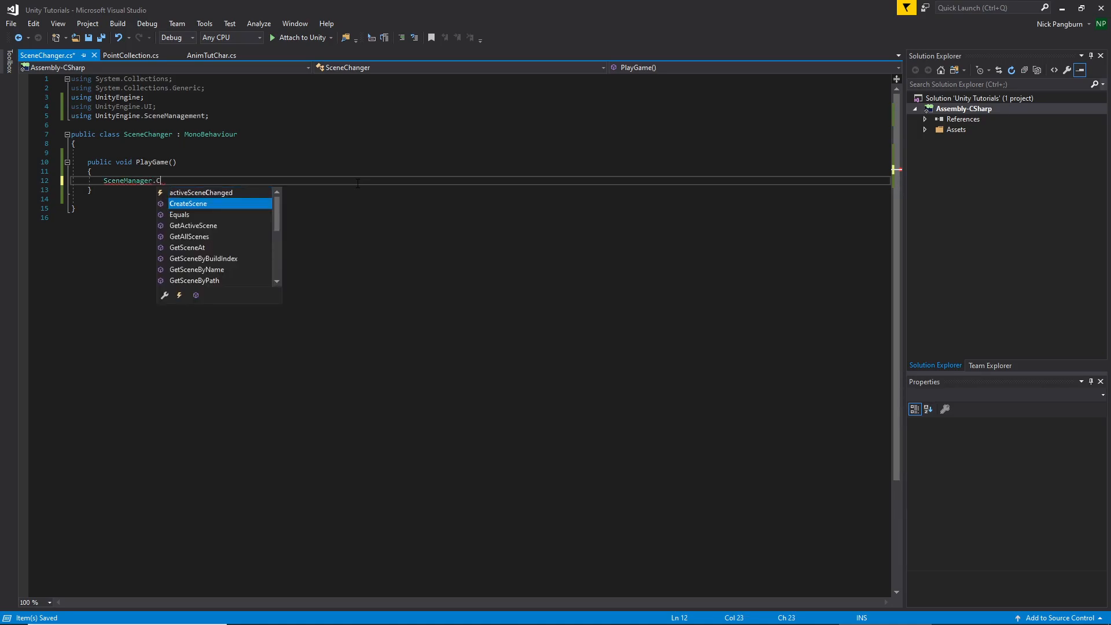
pyautogui.press('BackSpace')
pyautogui.press('BackSpace')
pyautogui.press('BackSpace')
pyautogui.press('BackSpace')
pyautogui.press('BackSpace')
pyautogui.press('BackSpace')
pyautogui.press('BackSpace')
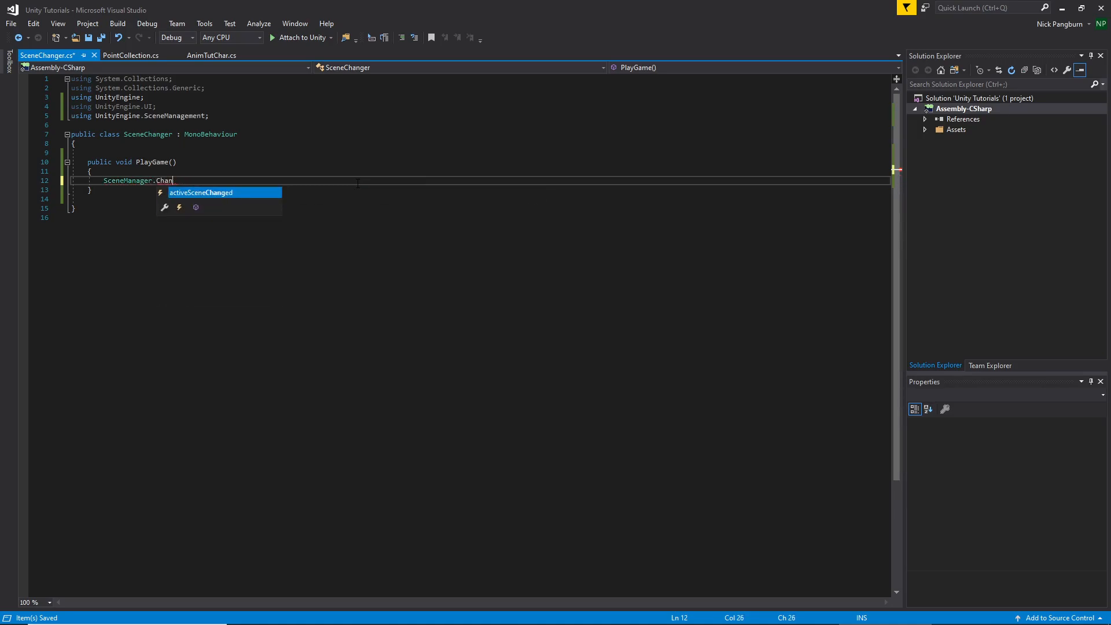
pyautogui.write('Sc')
pyautogui.press('BackSpace')
pyautogui.press('BackSpace')
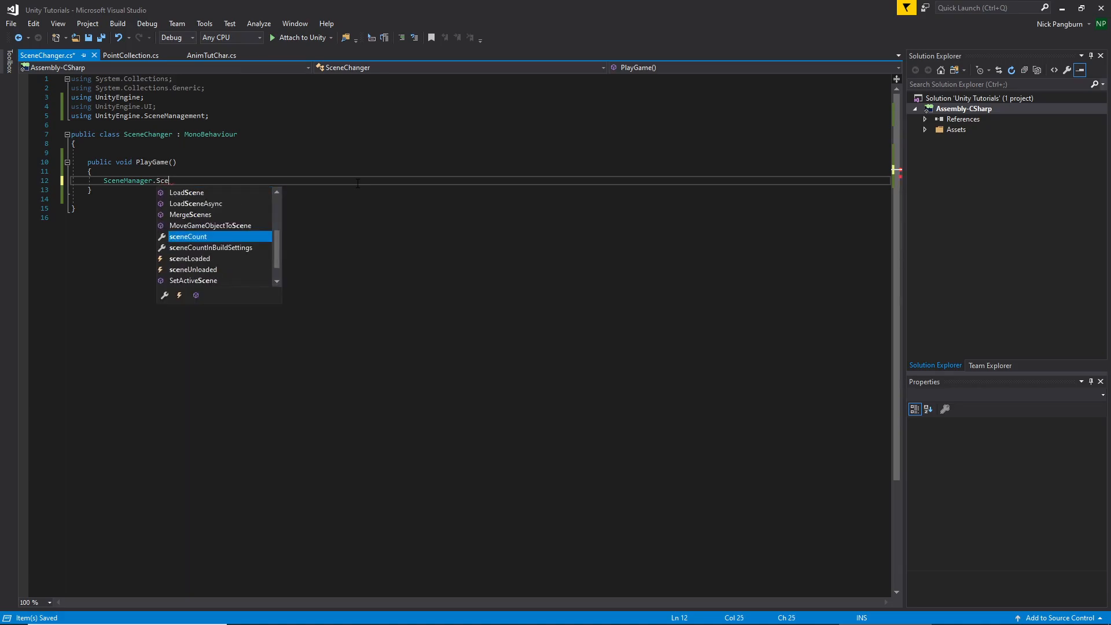
pyautogui.write('LoadScene(')
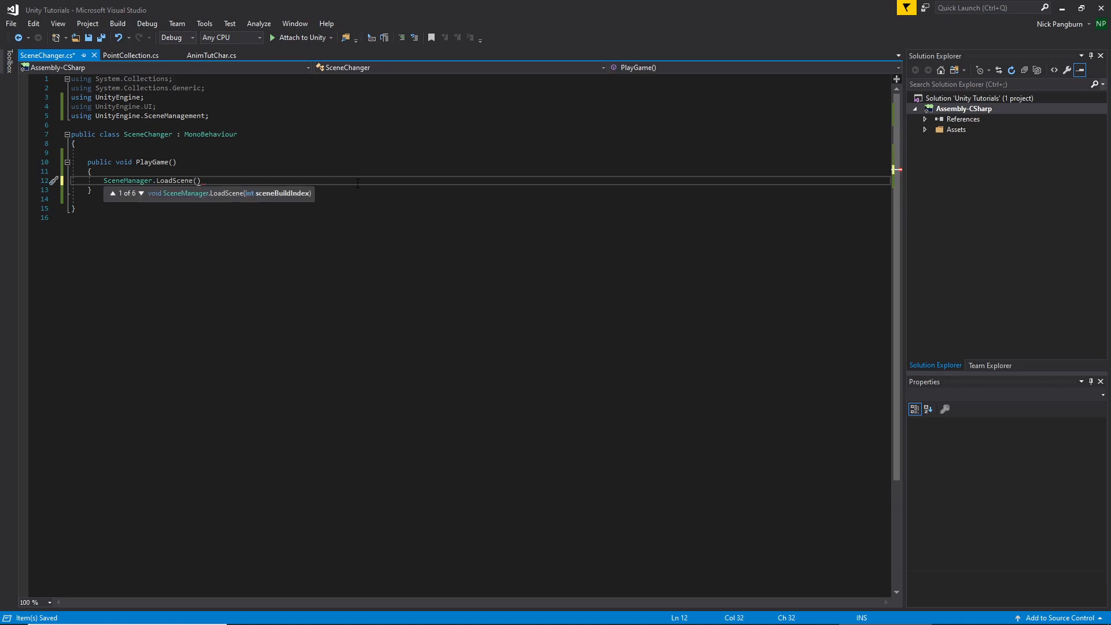
pyautogui.write('1)')
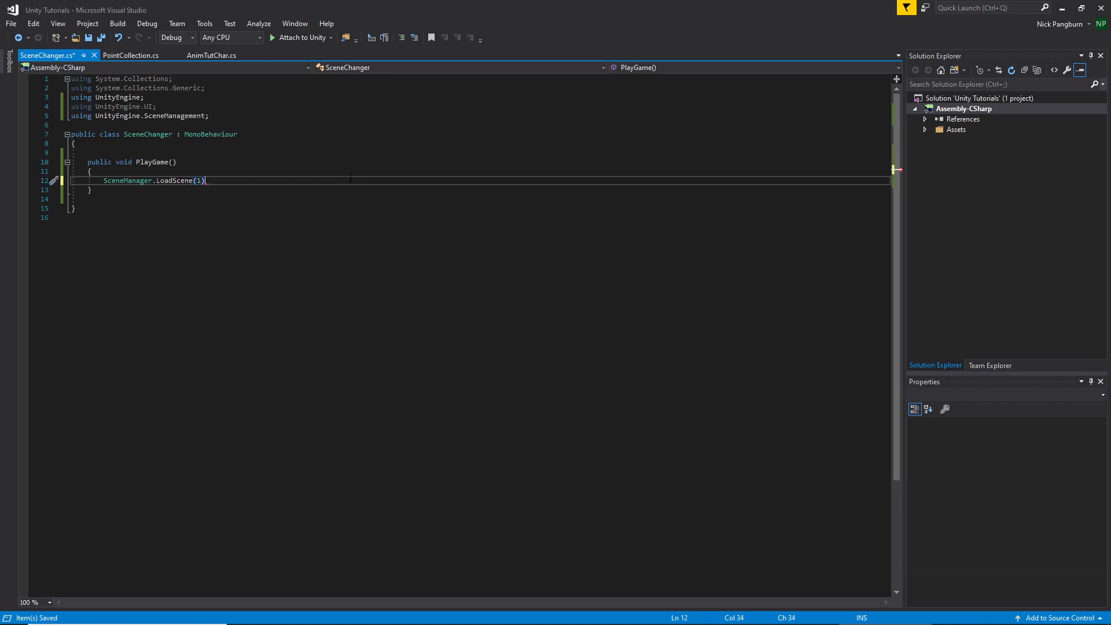
pyautogui.write(';')
pyautogui.hotkey('ctrl', 's')
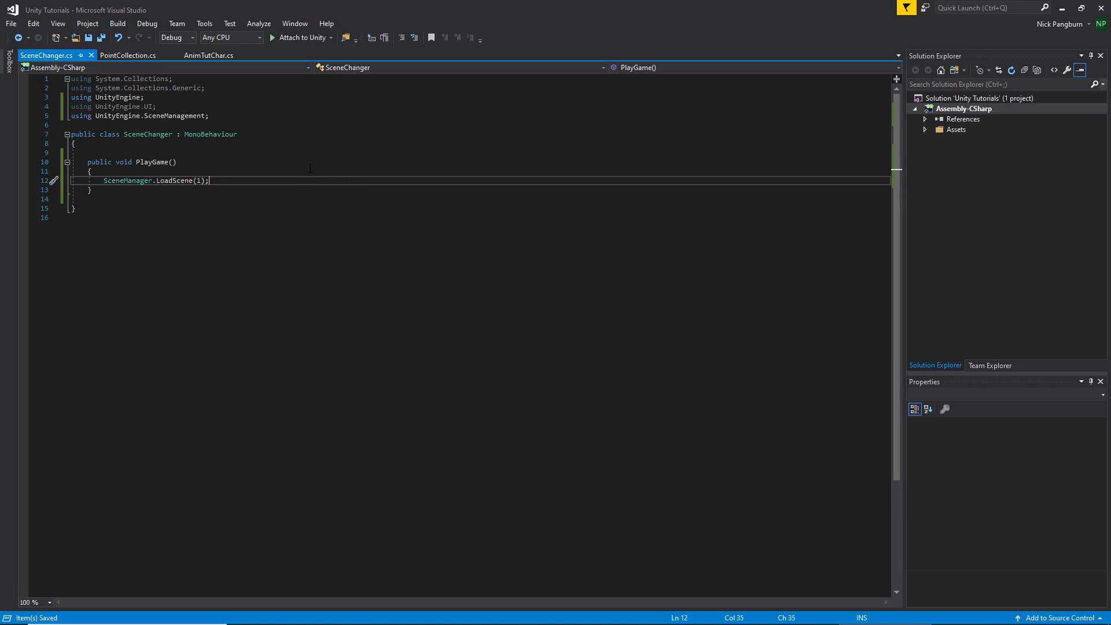
# Step: Switch to Unity and check the build index of Scenes/main in the Build Settings scene list
pyautogui.click(781, 613)
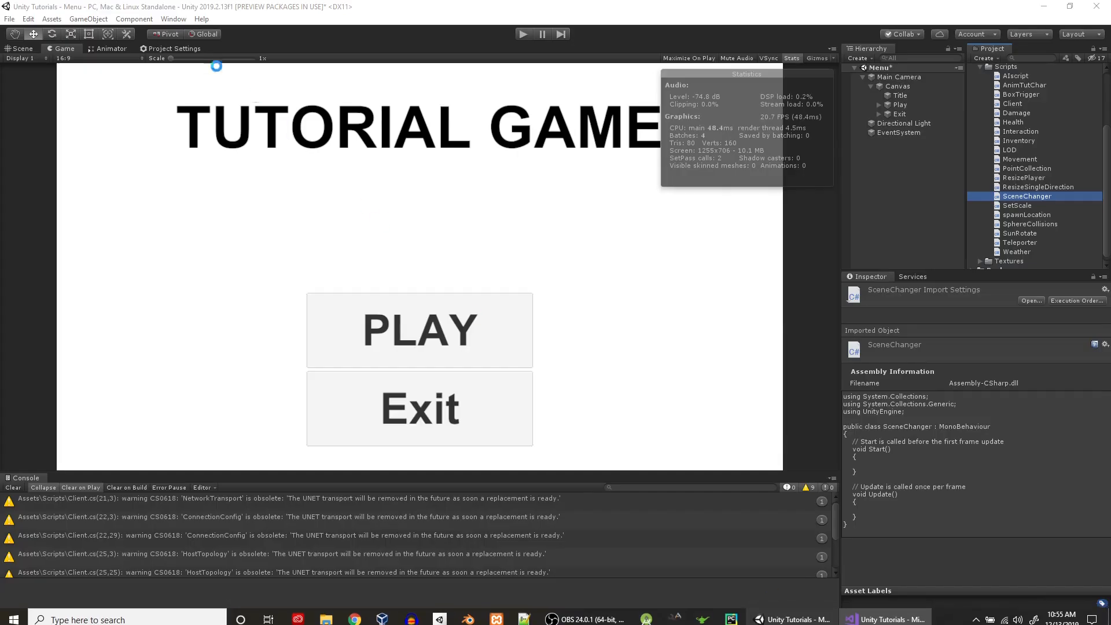
pyautogui.click(11, 19)
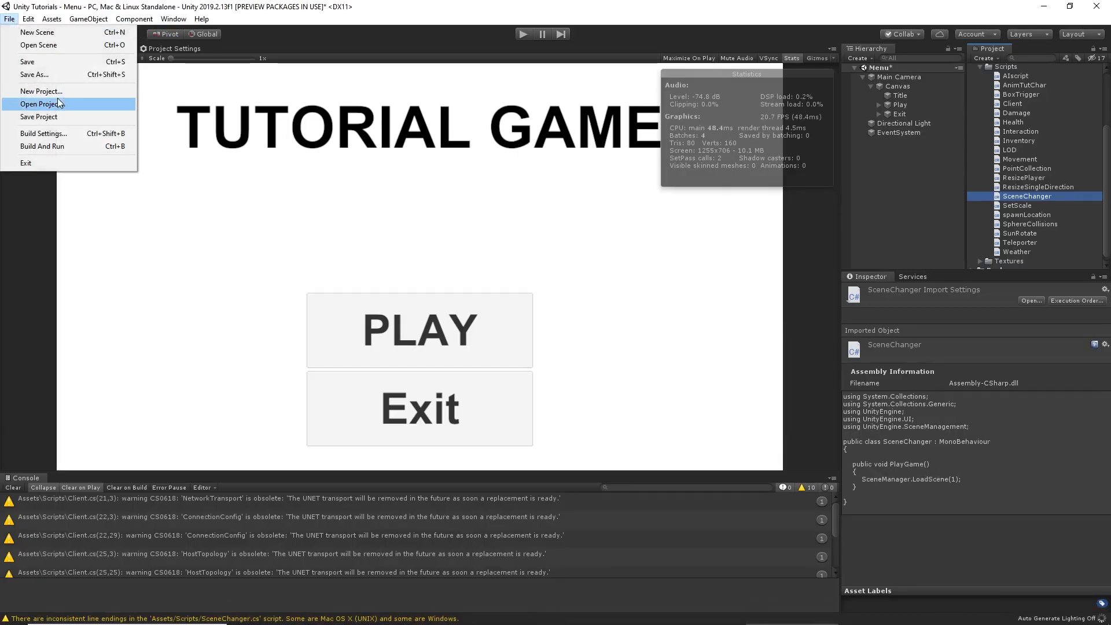
pyautogui.click(46, 129)
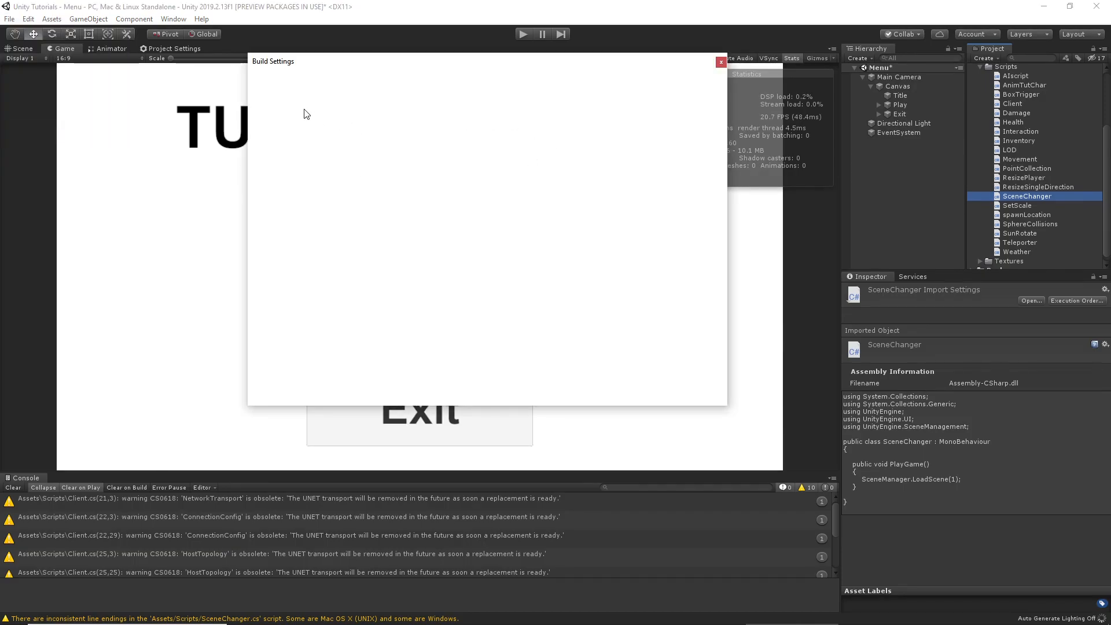
pyautogui.click(296, 126)
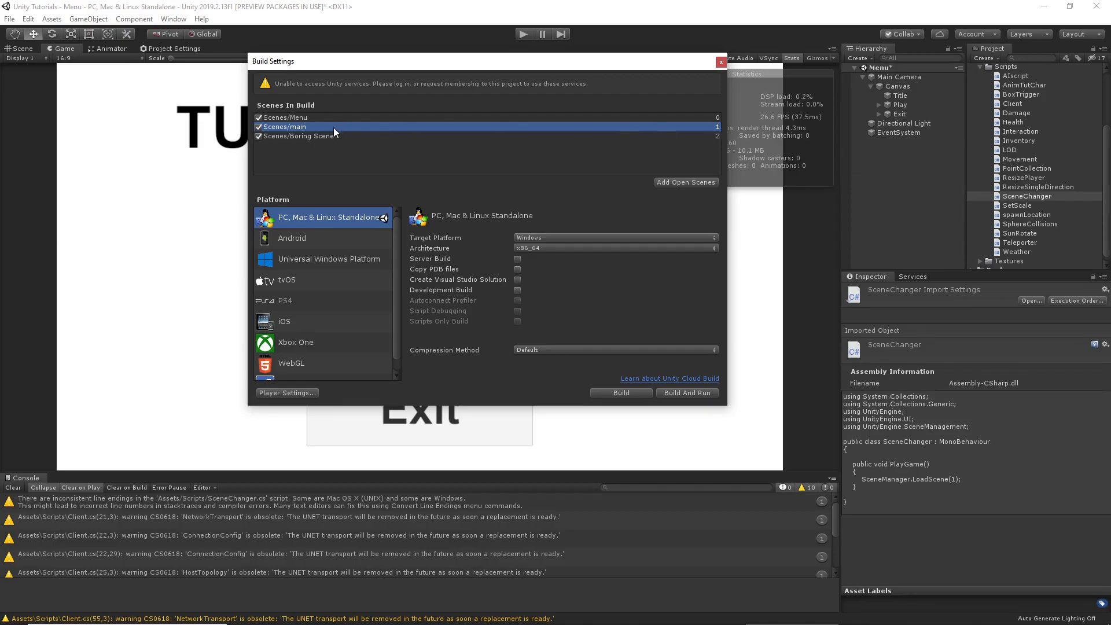
pyautogui.click(720, 62)
# Step: Return to Visual Studio and add a method "public void ExitGame()" with an empty body below PlayGame
pyautogui.click(791, 615)
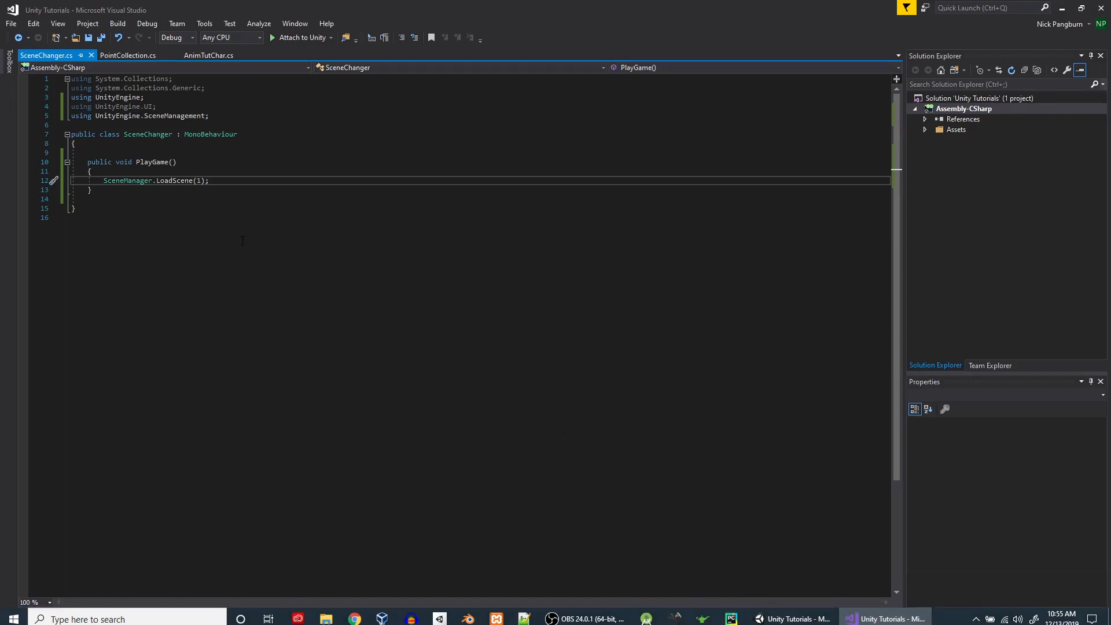
pyautogui.click(111, 197)
pyautogui.press('Return')
pyautogui.press('Up')
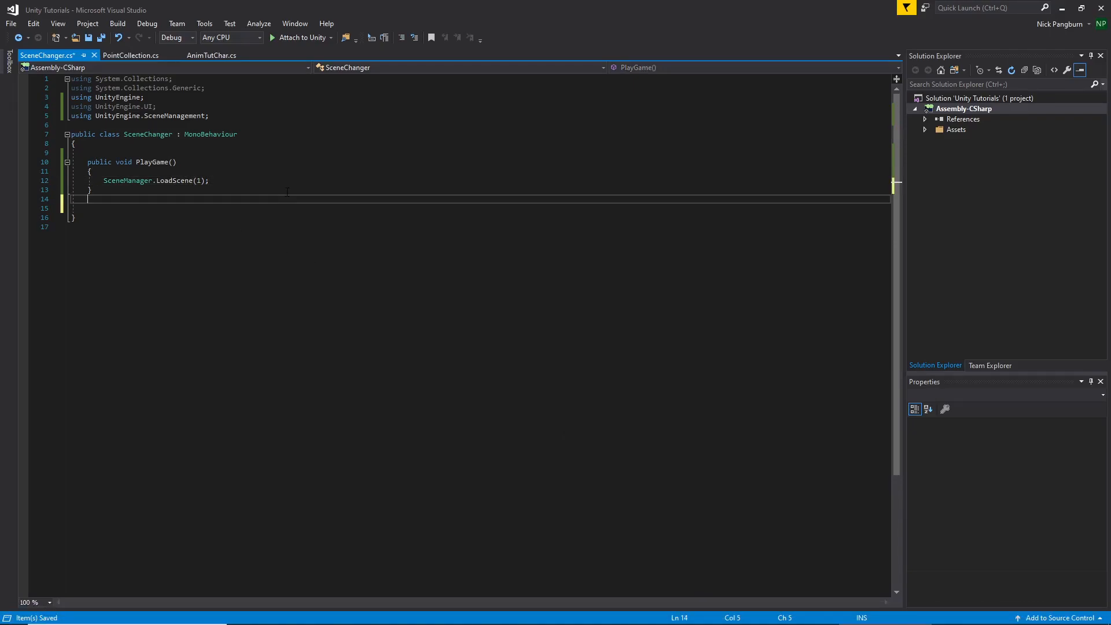
pyautogui.press('Down')
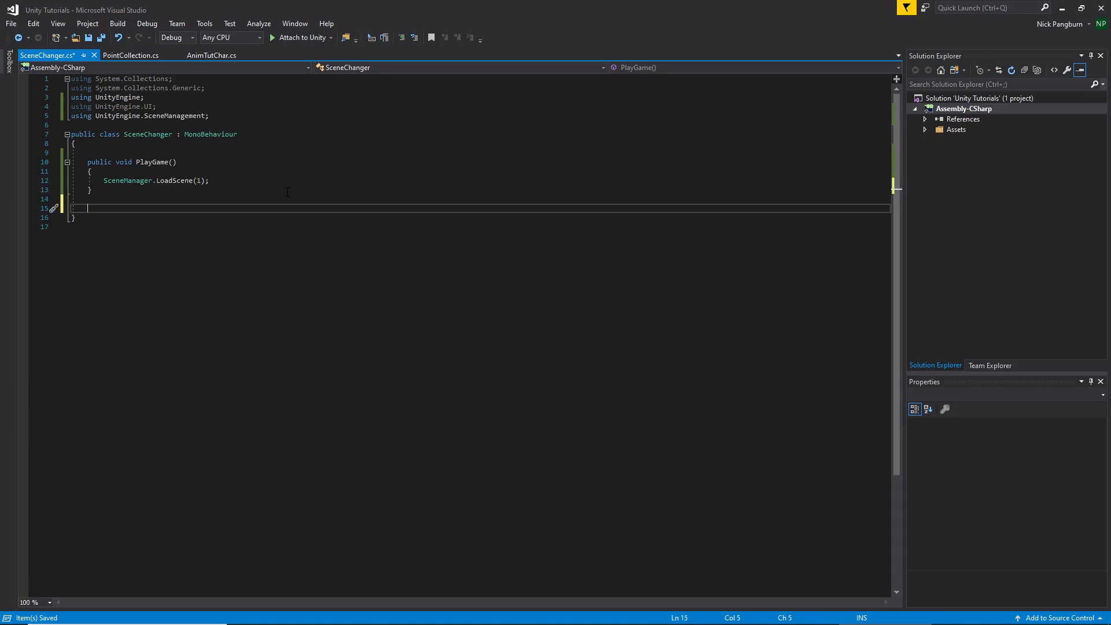
pyautogui.write('public')
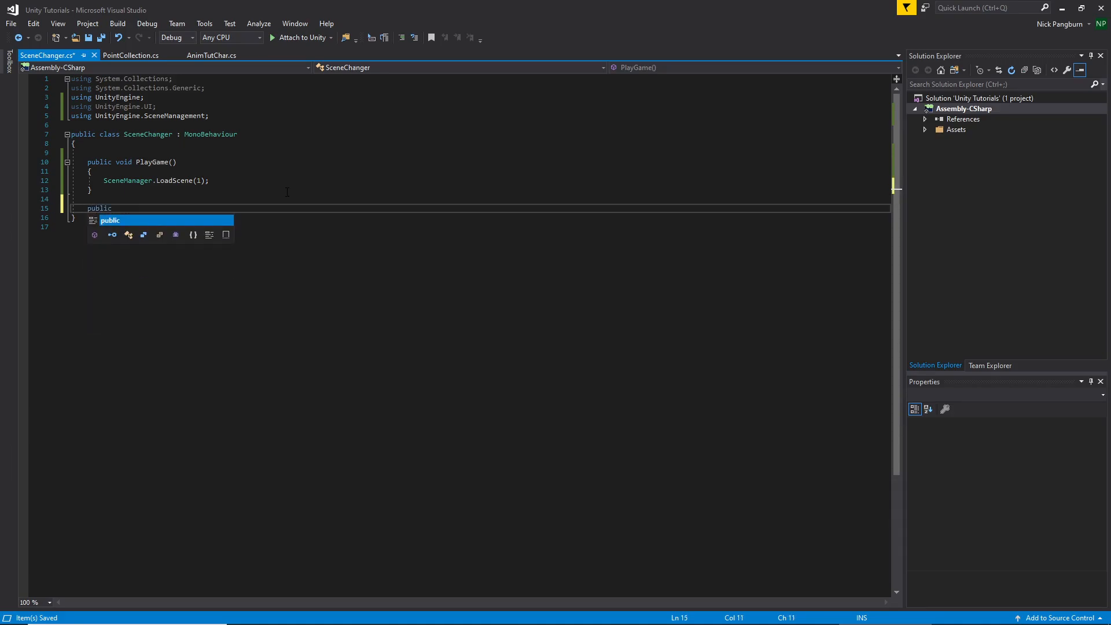
pyautogui.write(' void')
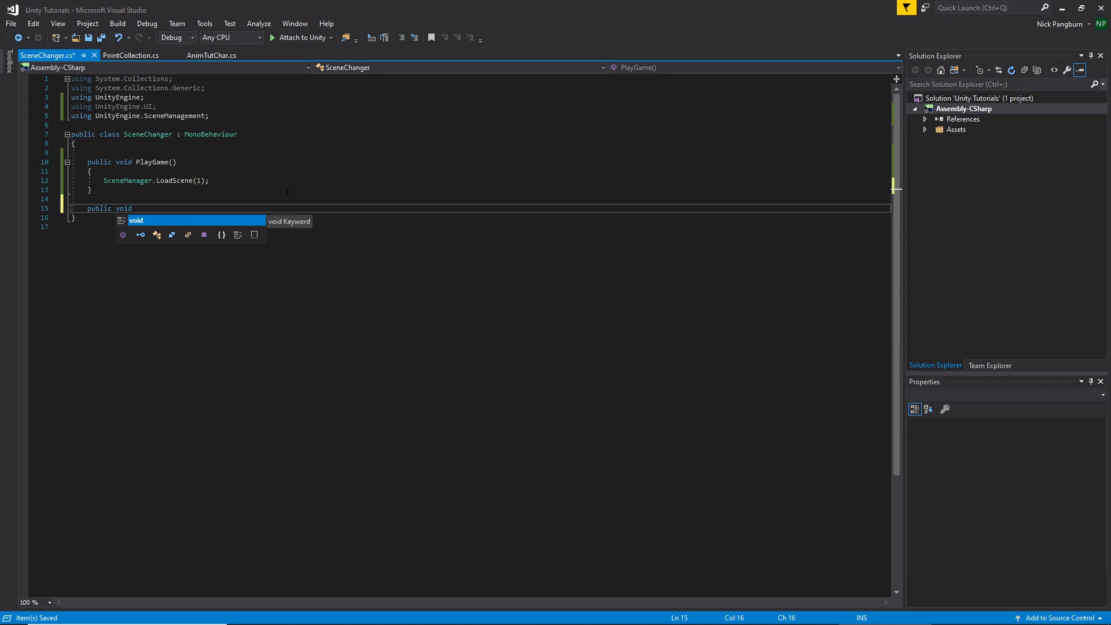
pyautogui.write(' ExitG')
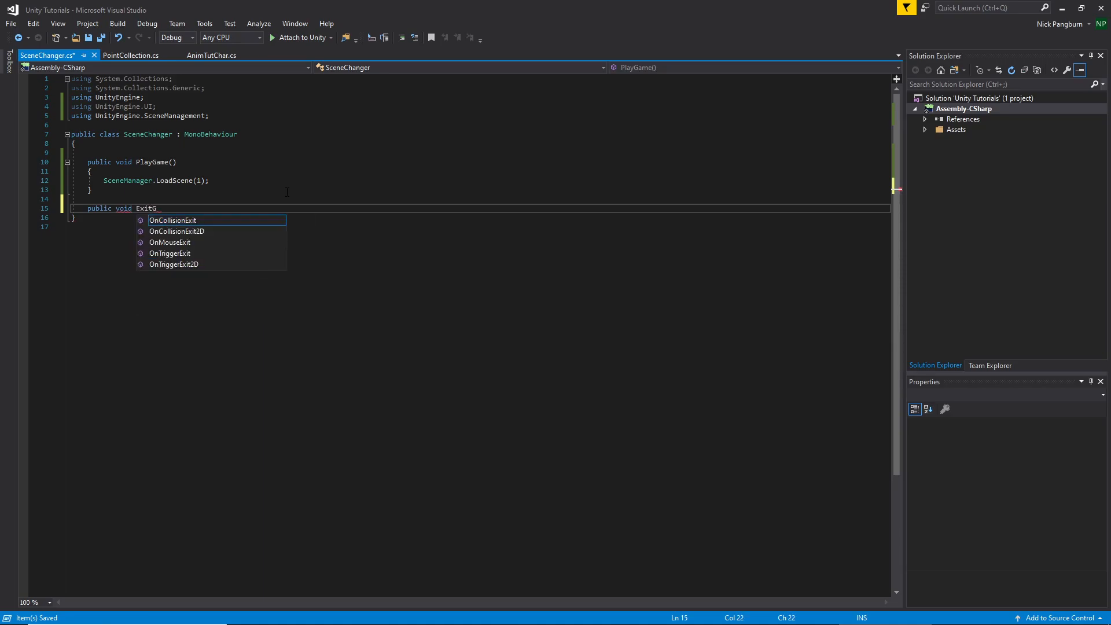
pyautogui.write('ame() {')
pyautogui.press('Return')
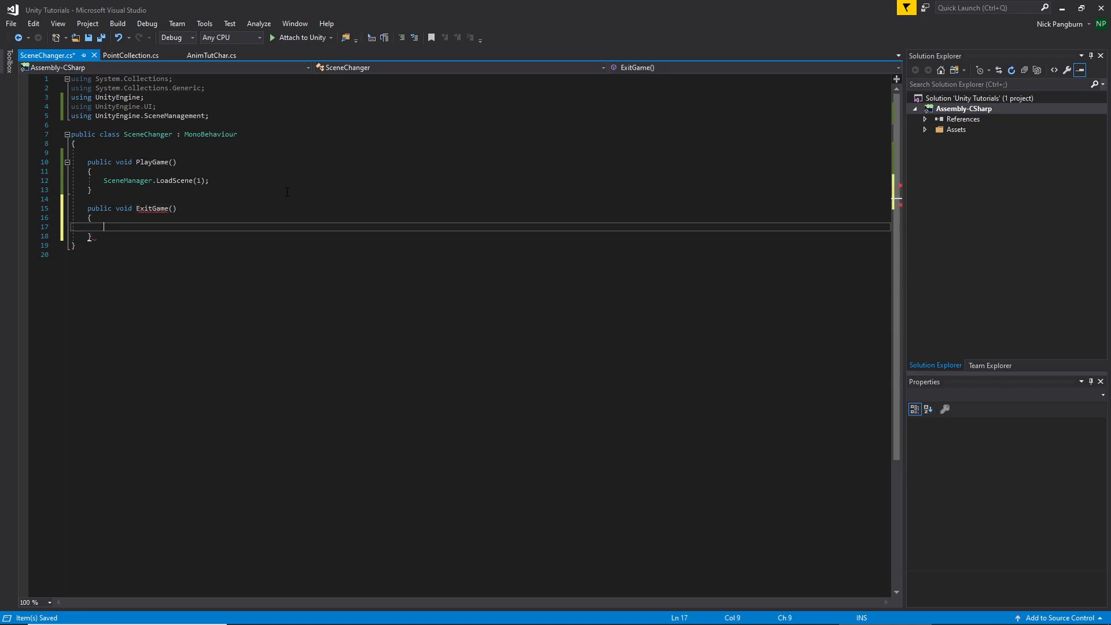
# Step: Write "Application.Quit();" in the body of the ExitGame method and save the script
pyautogui.write('Ap')
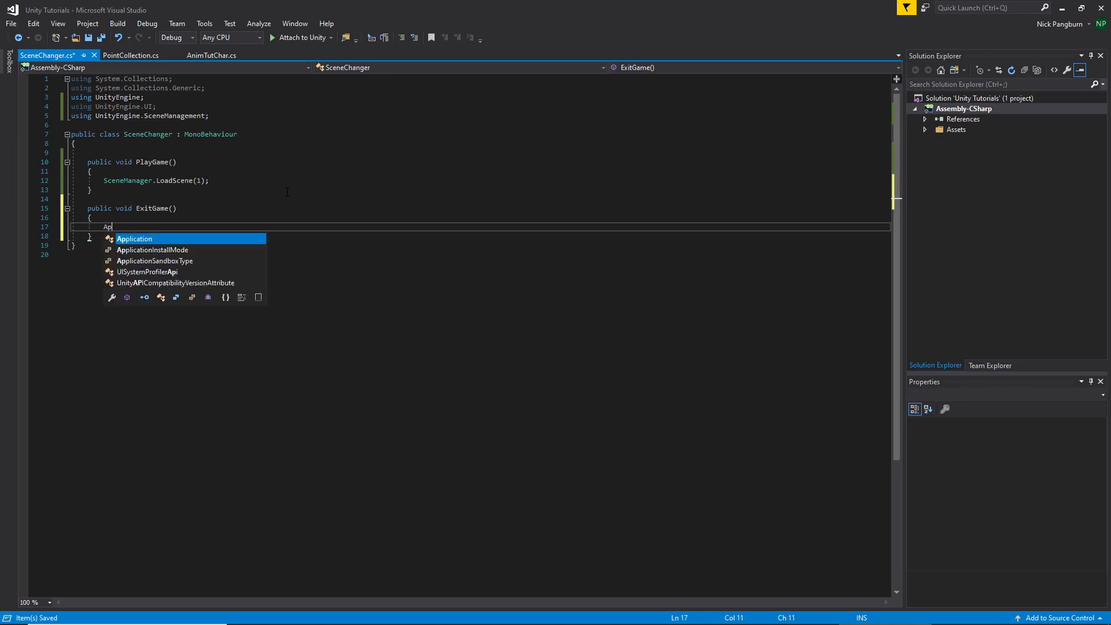
pyautogui.write('plication.Quit();')
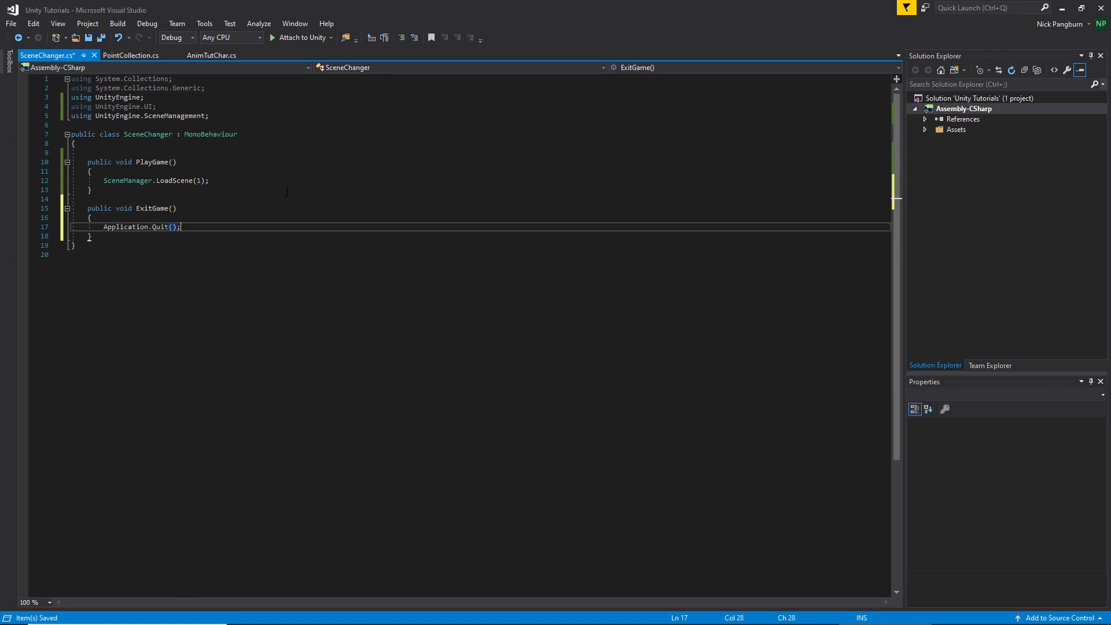
pyautogui.hotkey('ctrl', 's')
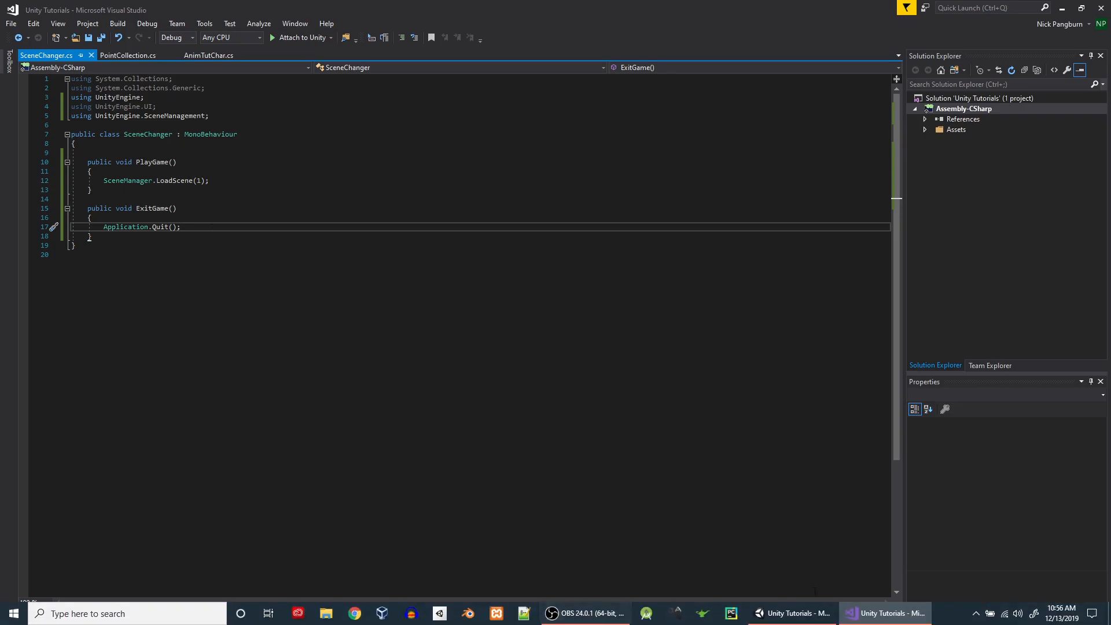
# Step: Delete the unused directive "using UnityEngine.UI;" along with its line and save the script
pyautogui.moveTo(800, 622)
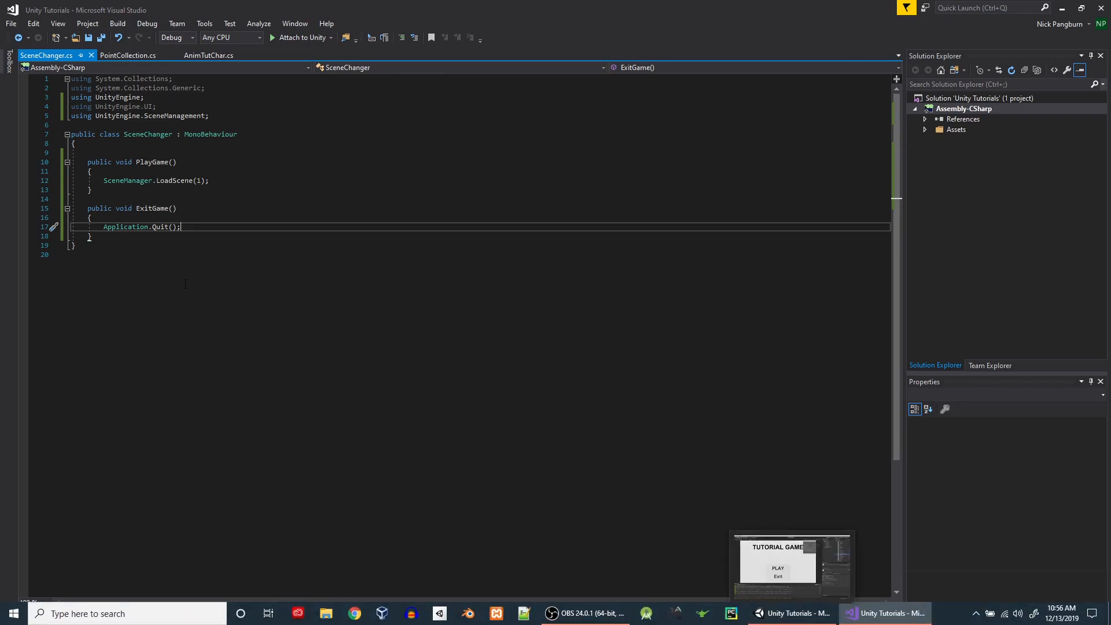
pyautogui.moveTo(156, 107); pyautogui.dragTo(10, 106)
pyautogui.press('BackSpace')
pyautogui.press('BackSpace')
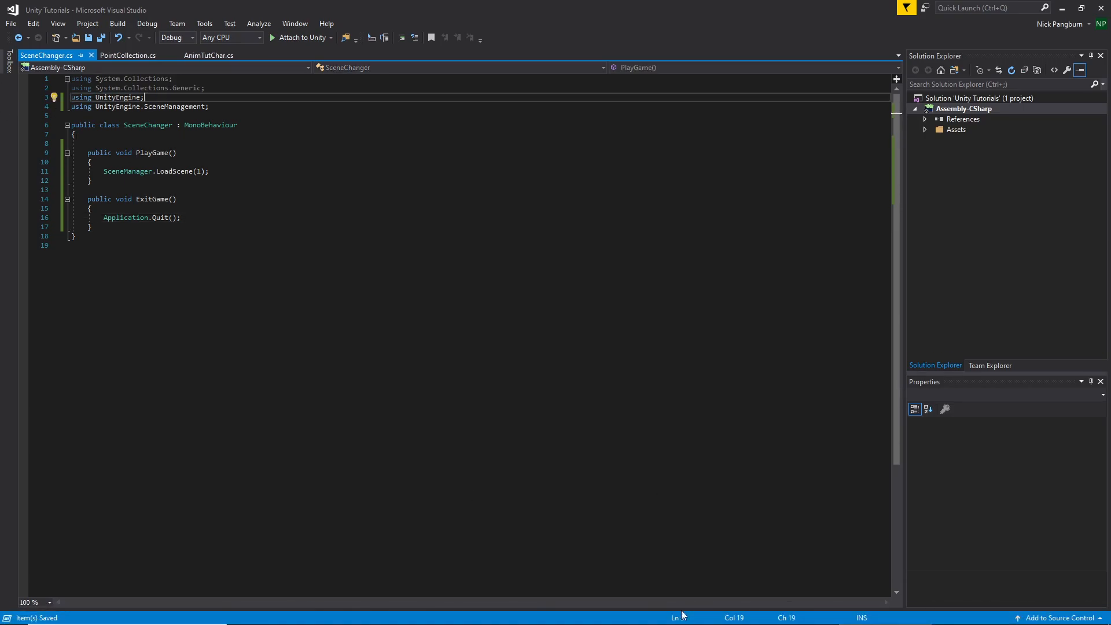
# Step: Switch to Unity and check the Scene Changer script component on Main Camera
pyautogui.click(919, 614)
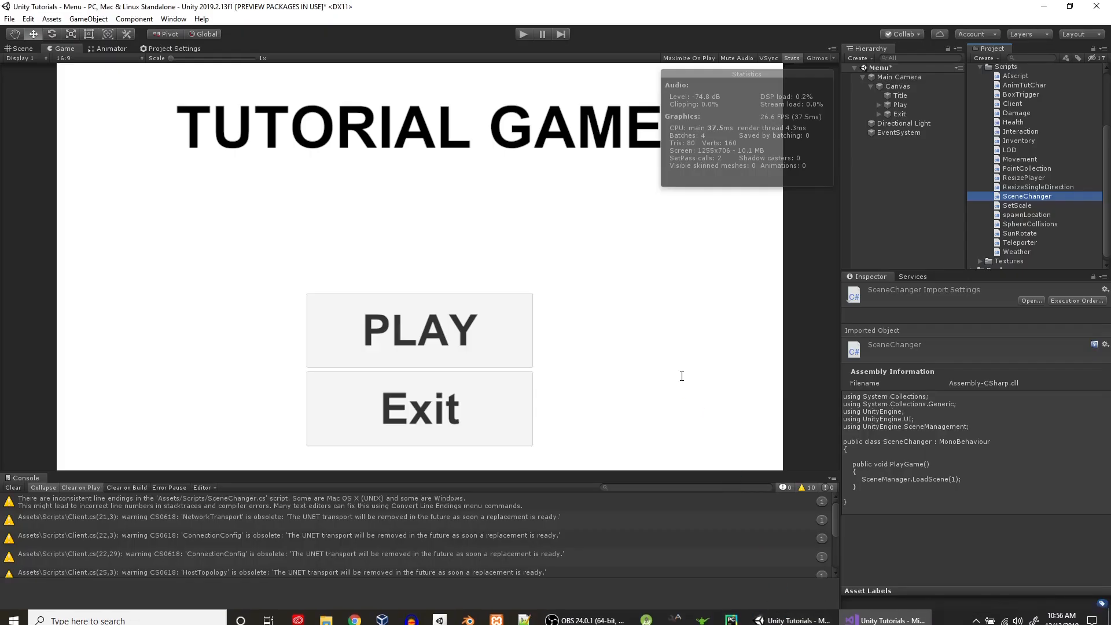
pyautogui.click(898, 77)
pyautogui.scroll(-1, 975, 446)
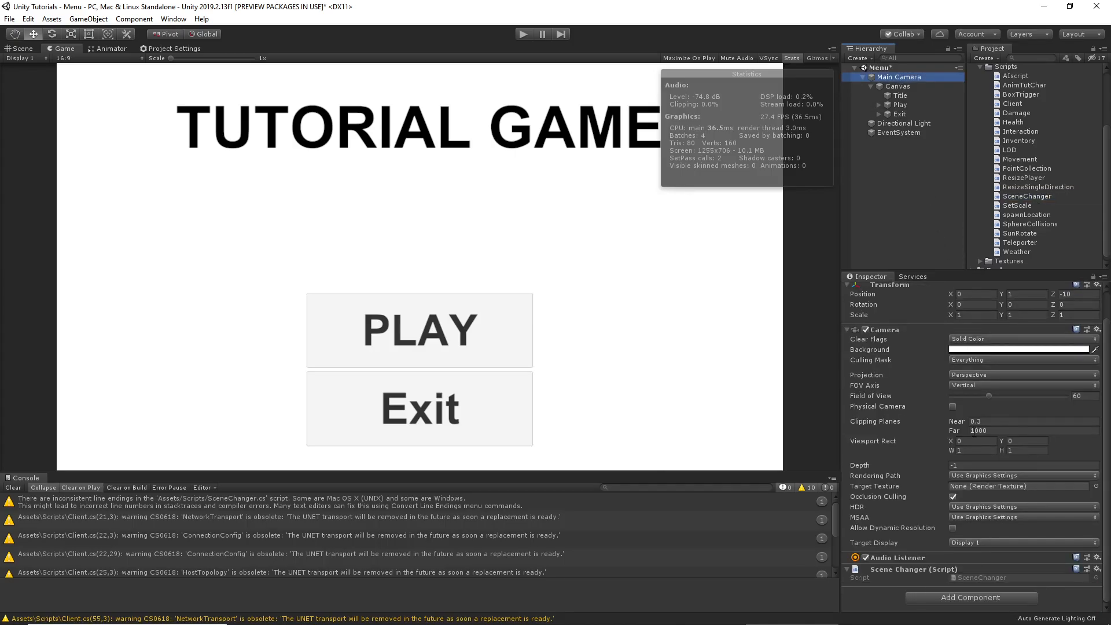
pyautogui.scroll(1, 989, 547)
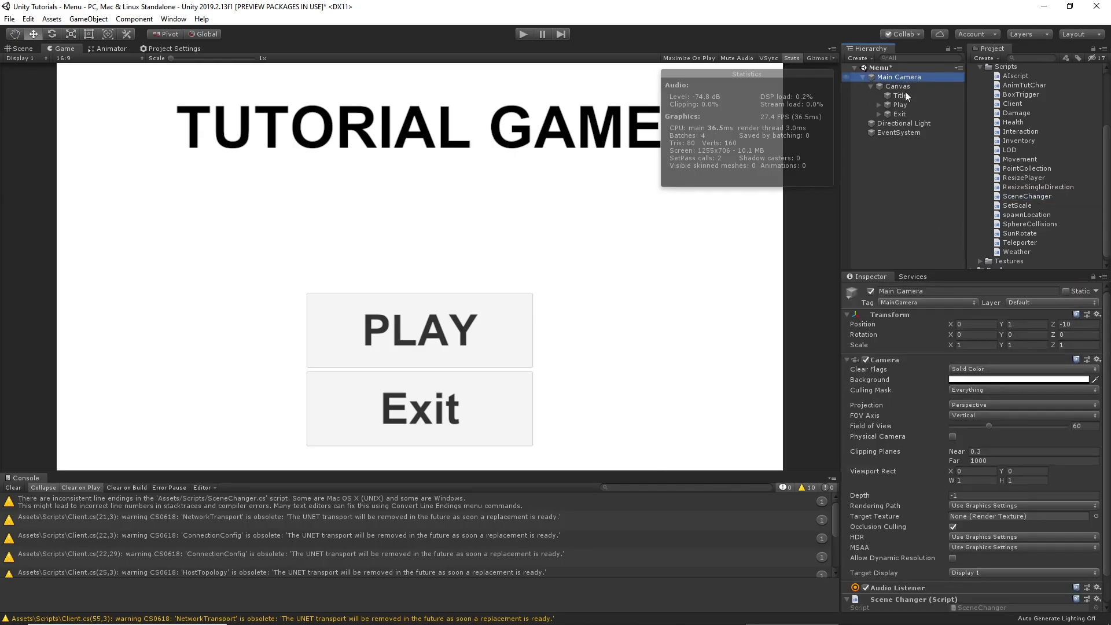
# Step: Add an empty On Click event entry to the Play button's Button component
pyautogui.click(902, 107)
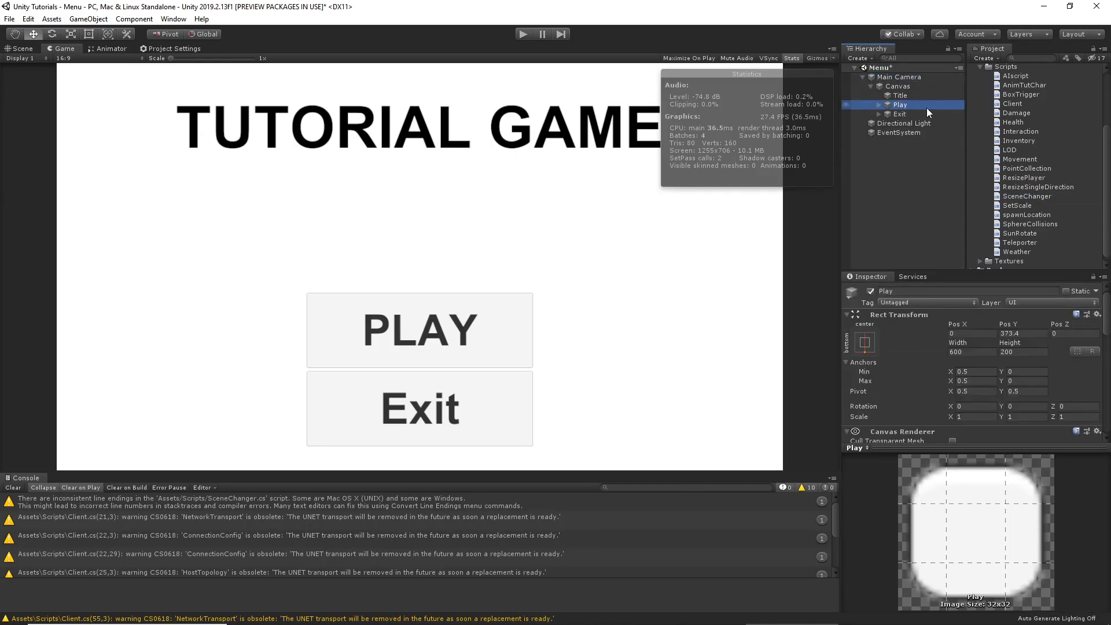
pyautogui.scroll(-5, 992, 364)
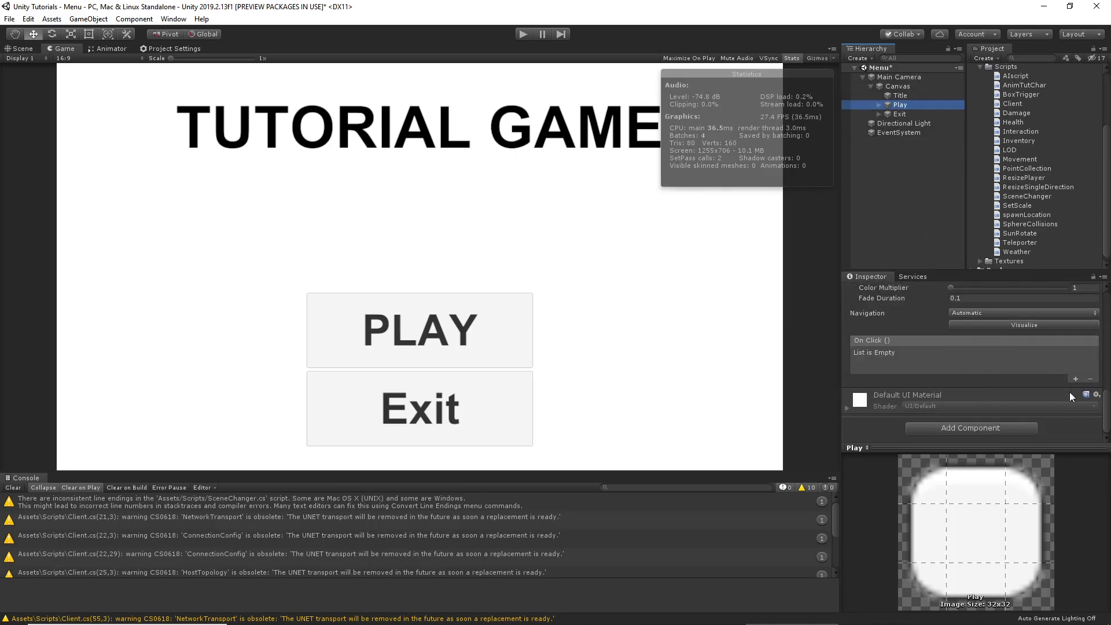
pyautogui.scroll(5, 876, 343)
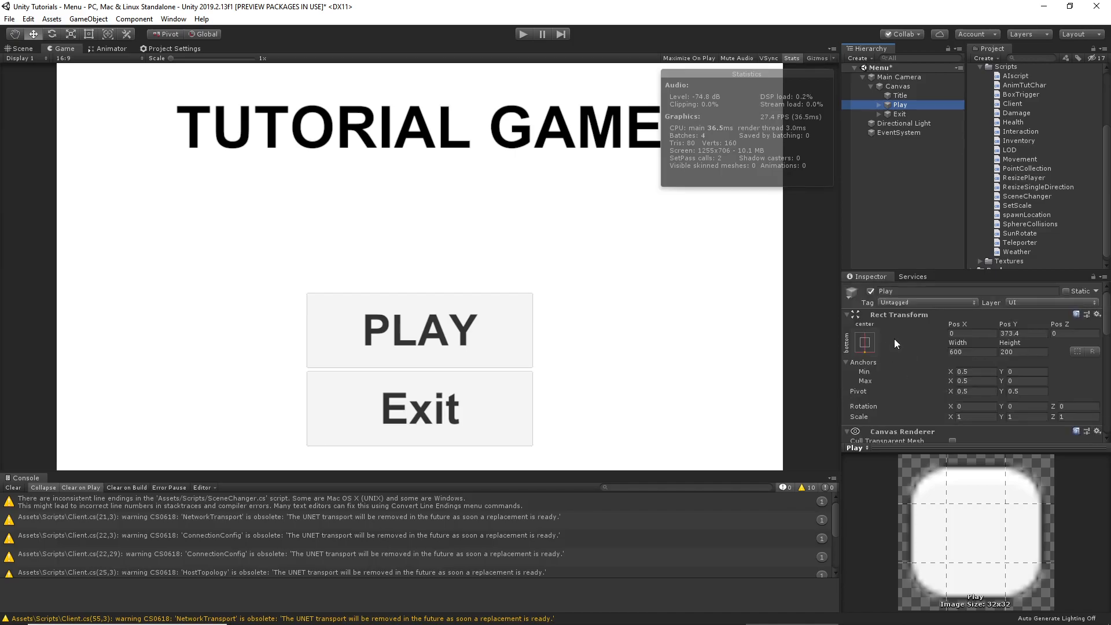
pyautogui.scroll(-5, 907, 322)
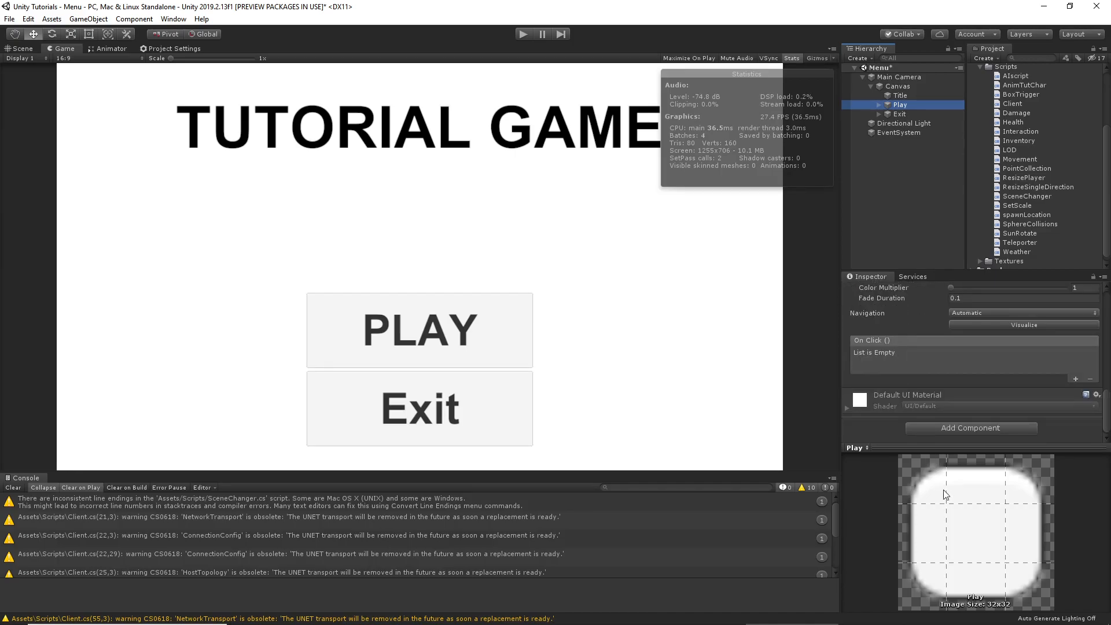
pyautogui.click(950, 449)
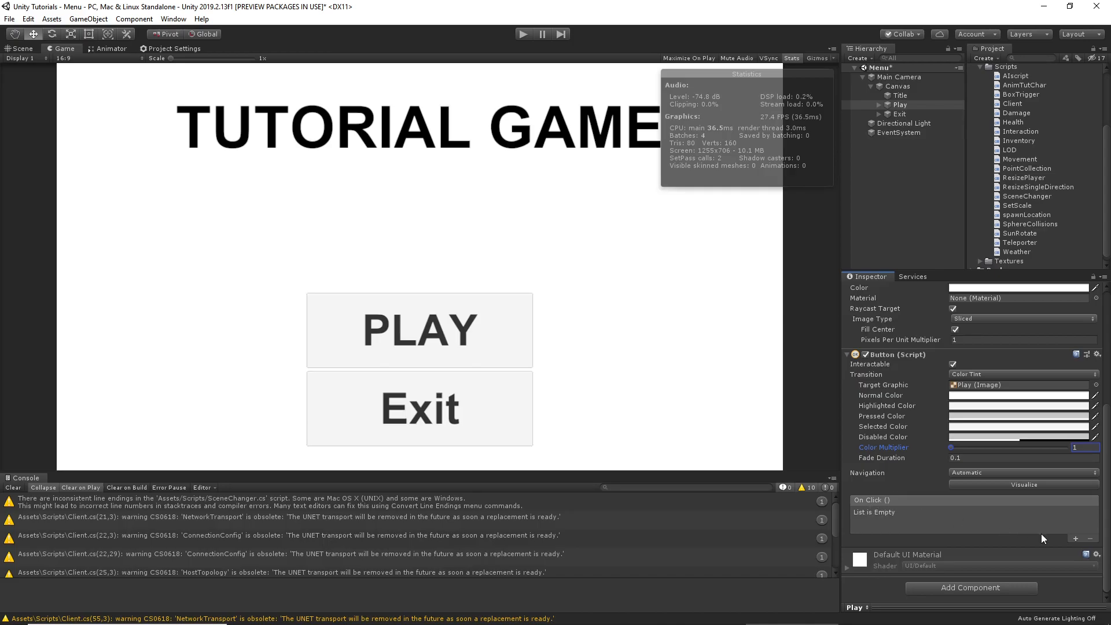
pyautogui.click(1073, 536)
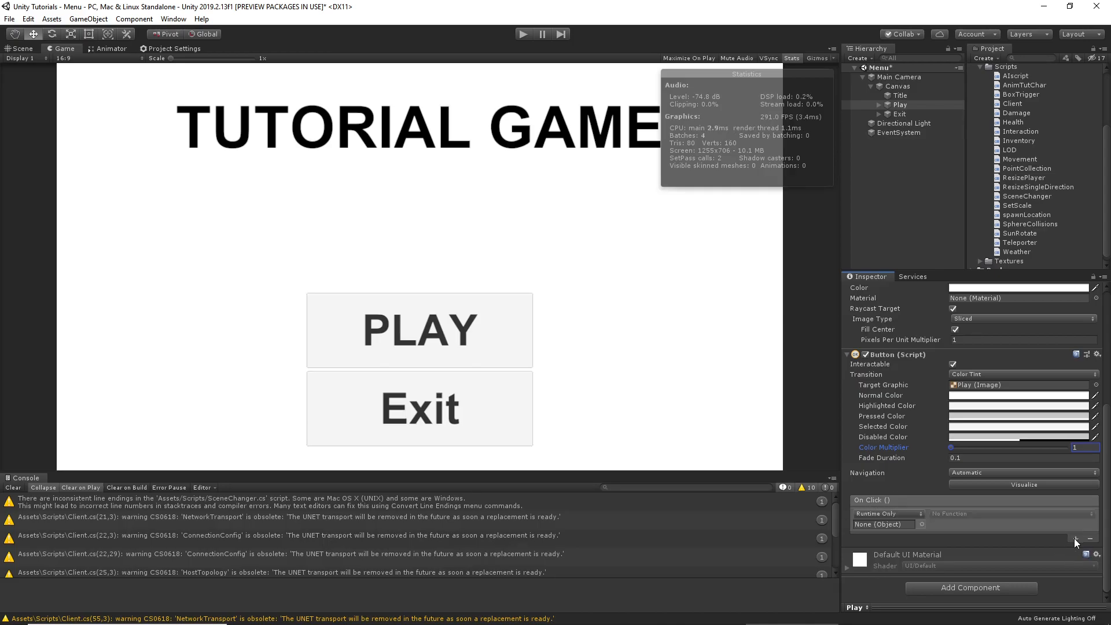
# Step: Assign the scene's Main Camera as the target object of the Play button's On Click event
pyautogui.click(921, 524)
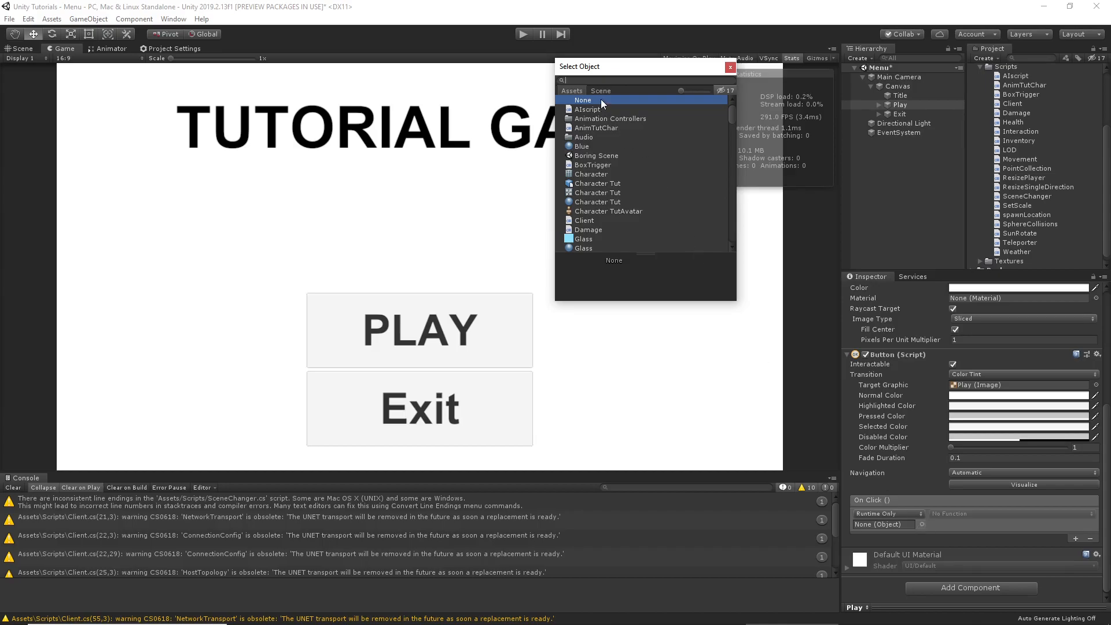
pyautogui.click(600, 91)
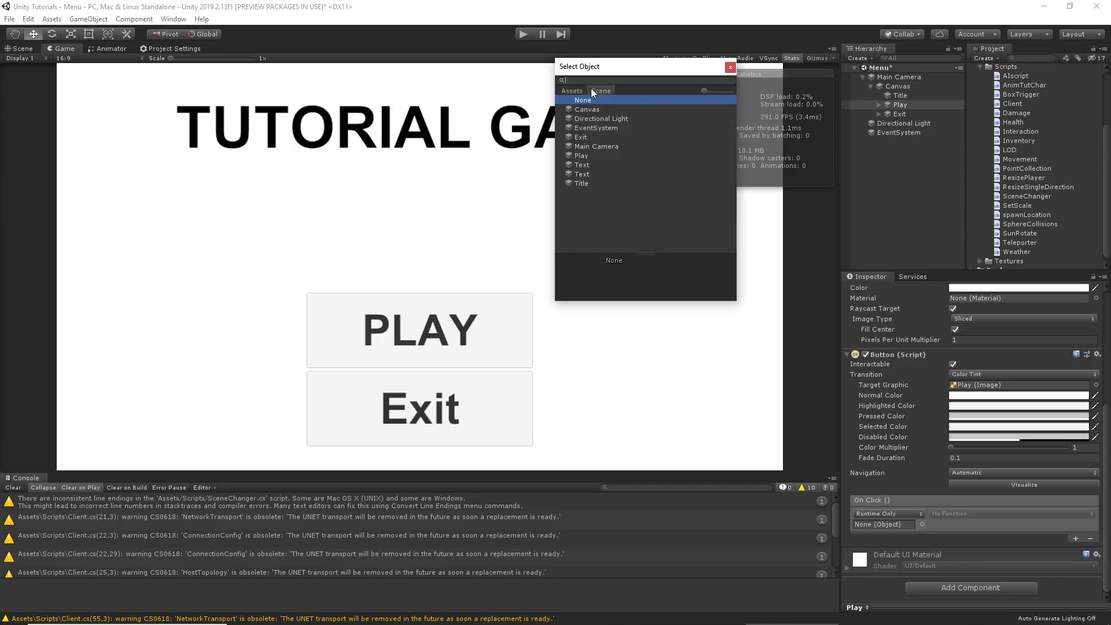
pyautogui.click(571, 91)
pyautogui.click(599, 91)
pyautogui.click(595, 147)
pyautogui.doubleClick(595, 147)
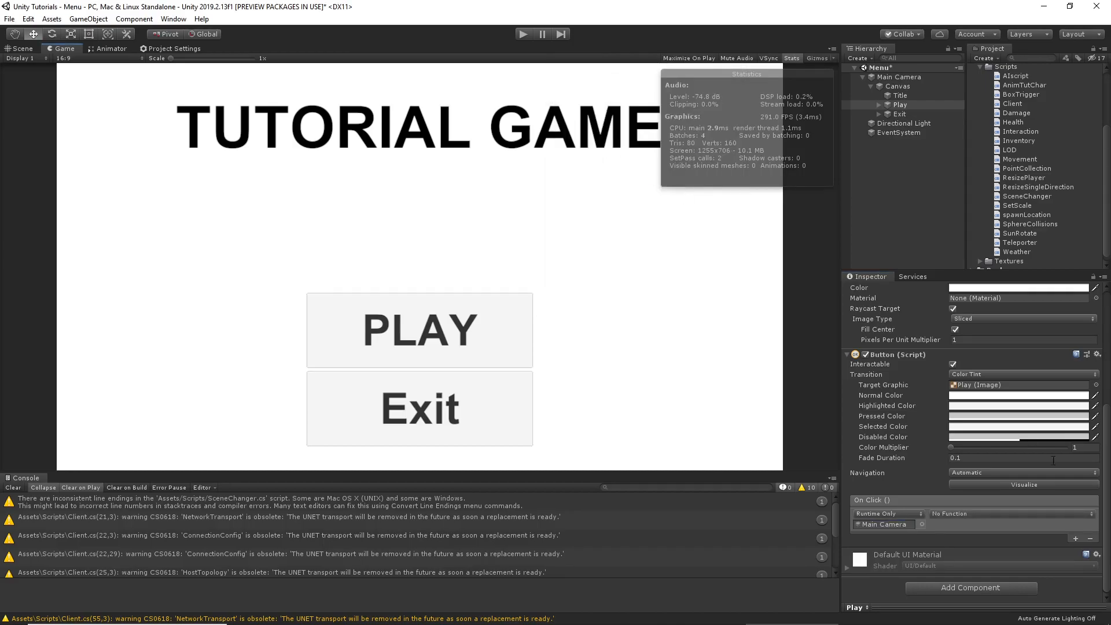
# Step: Set the Play button's On Click function to PlayGame () of the SceneChanger script
pyautogui.click(956, 515)
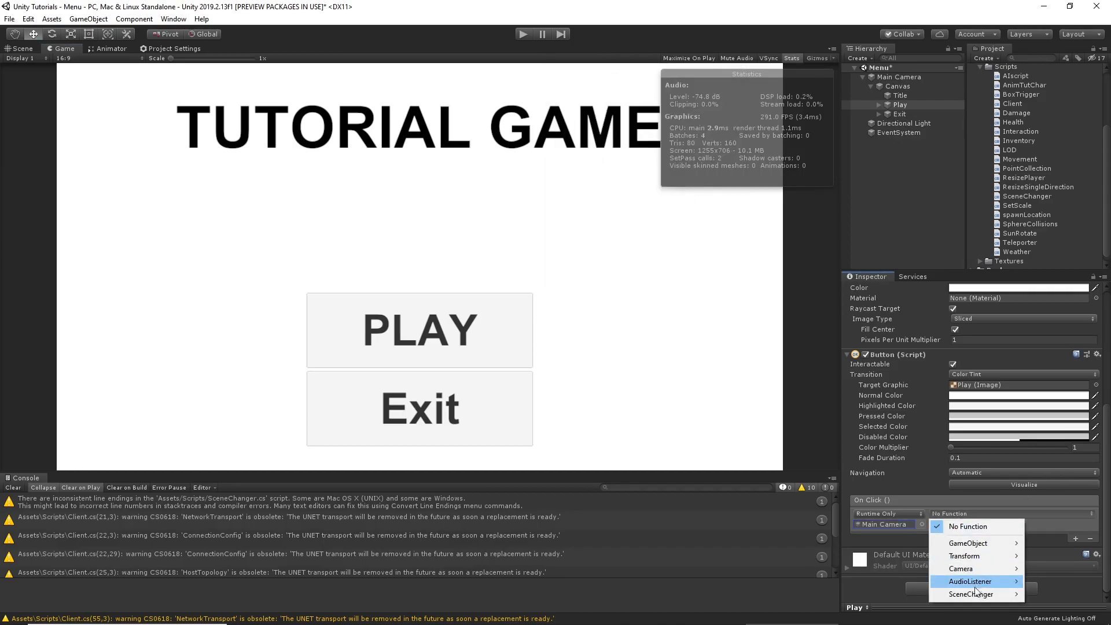
pyautogui.moveTo(963, 594)
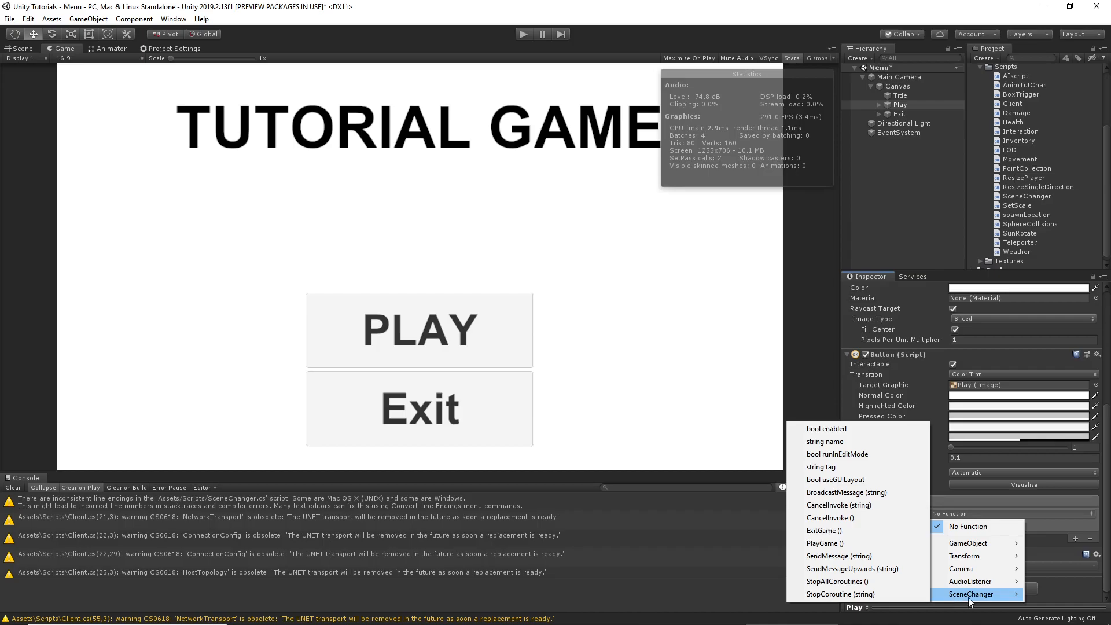
pyautogui.click(836, 543)
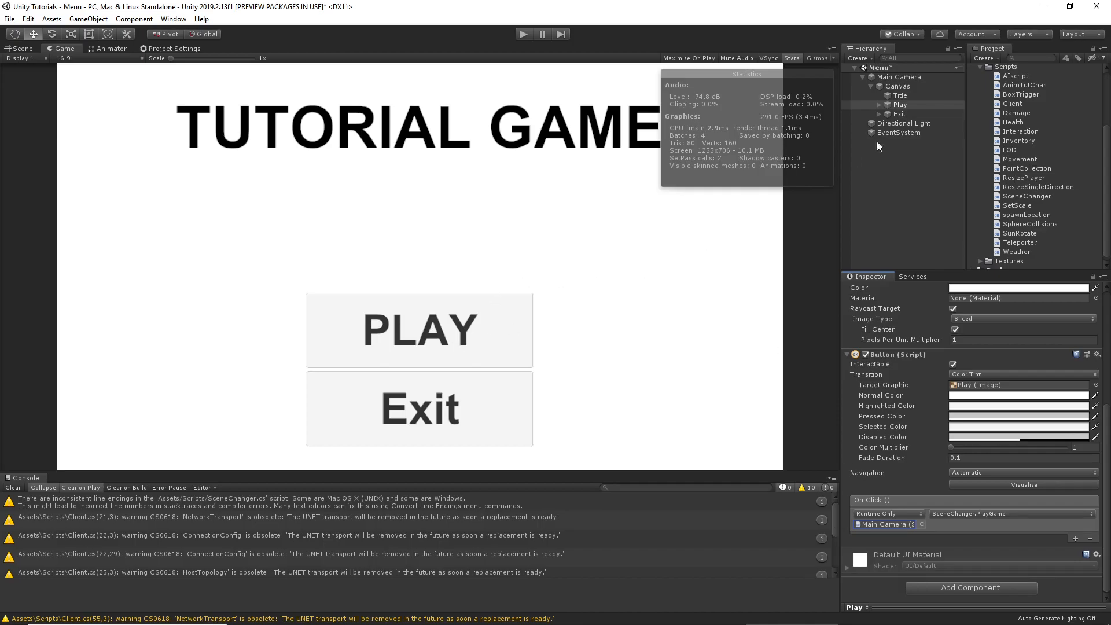
# Step: Add an On Click event entry to the Exit button with the scene's Main Camera as its target object
pyautogui.click(900, 114)
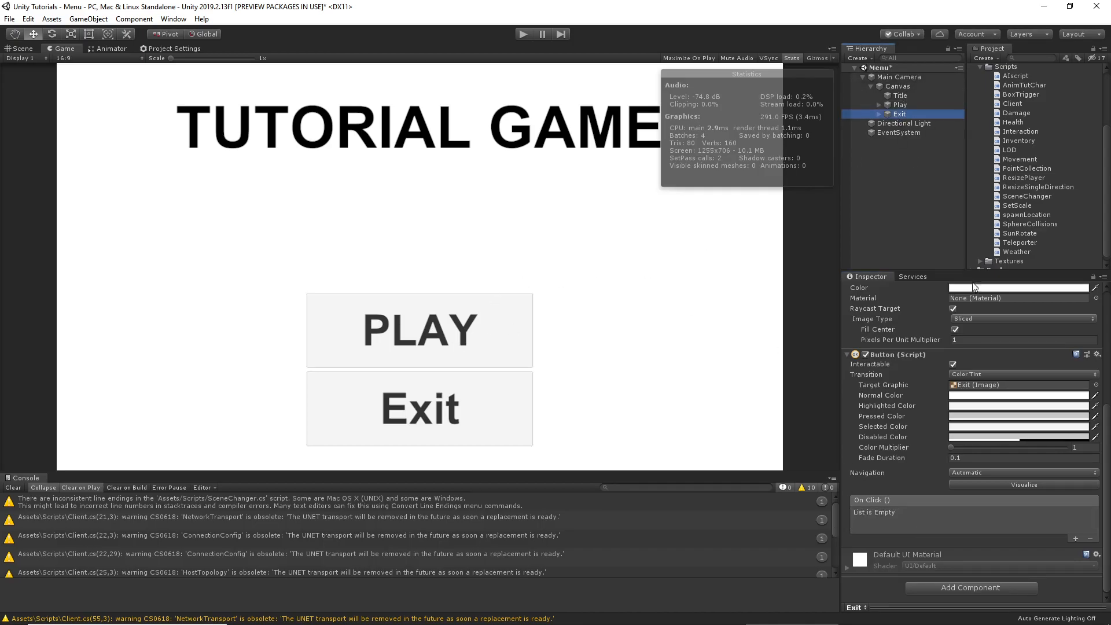
pyautogui.click(1074, 537)
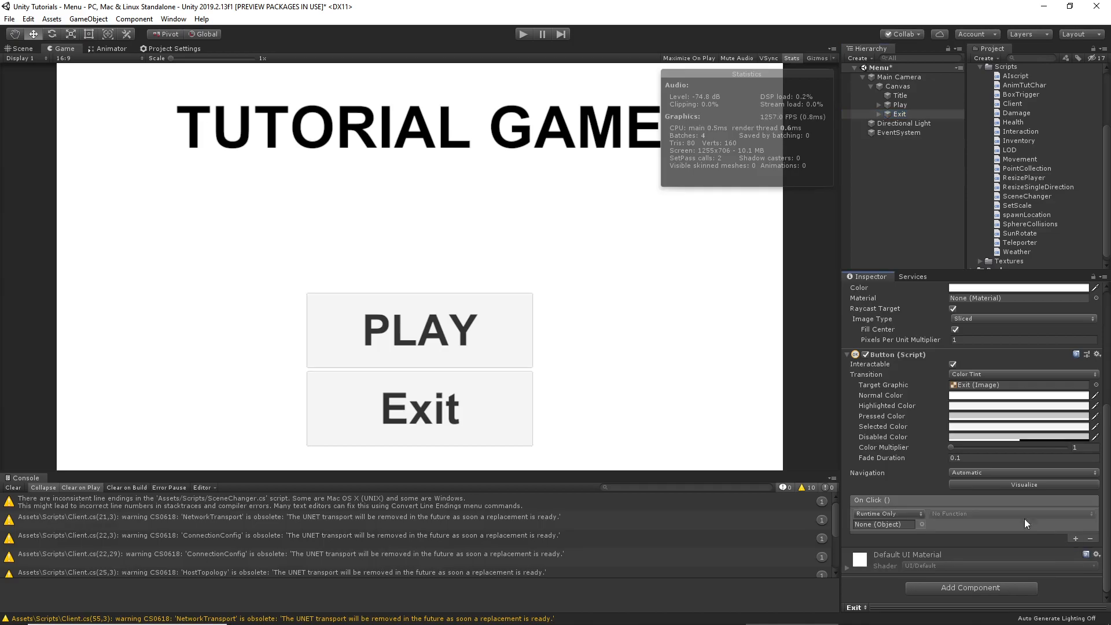
pyautogui.click(921, 524)
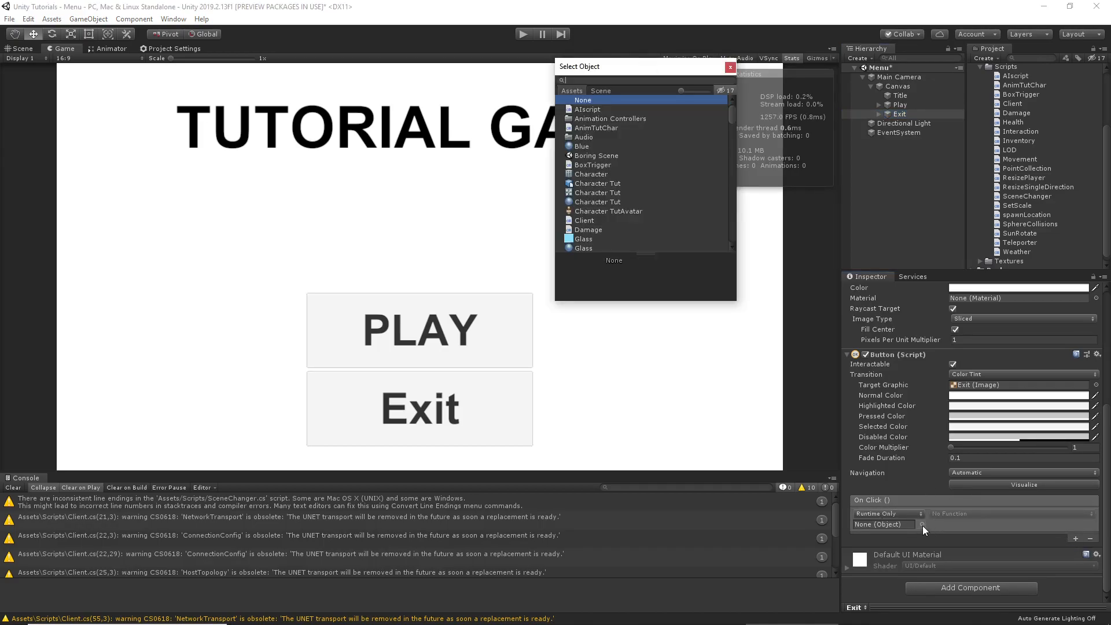
pyautogui.click(599, 89)
pyautogui.click(591, 148)
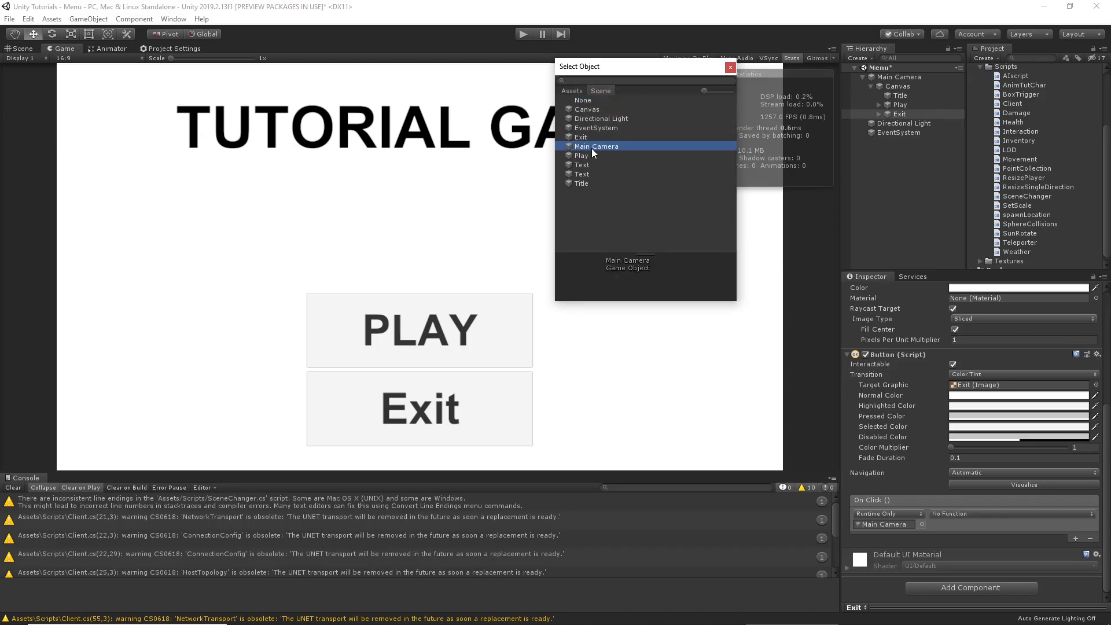
pyautogui.click(591, 149)
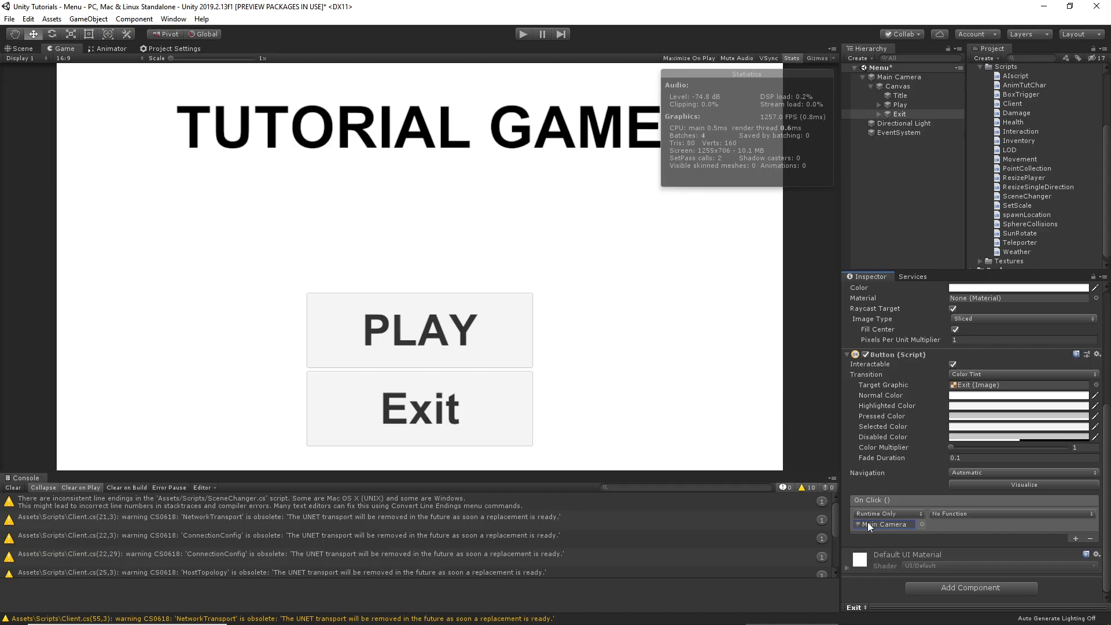
# Step: Set the Exit button's On Click function to ExitGame () of the SceneChanger script and save the Menu scene
pyautogui.click(970, 514)
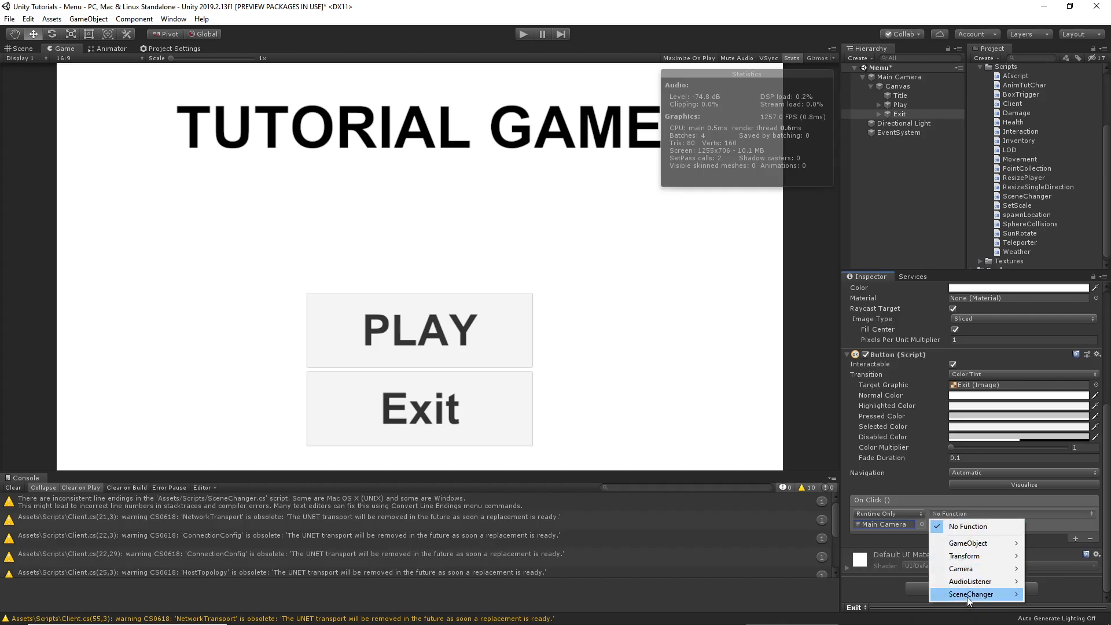
pyautogui.moveTo(967, 596)
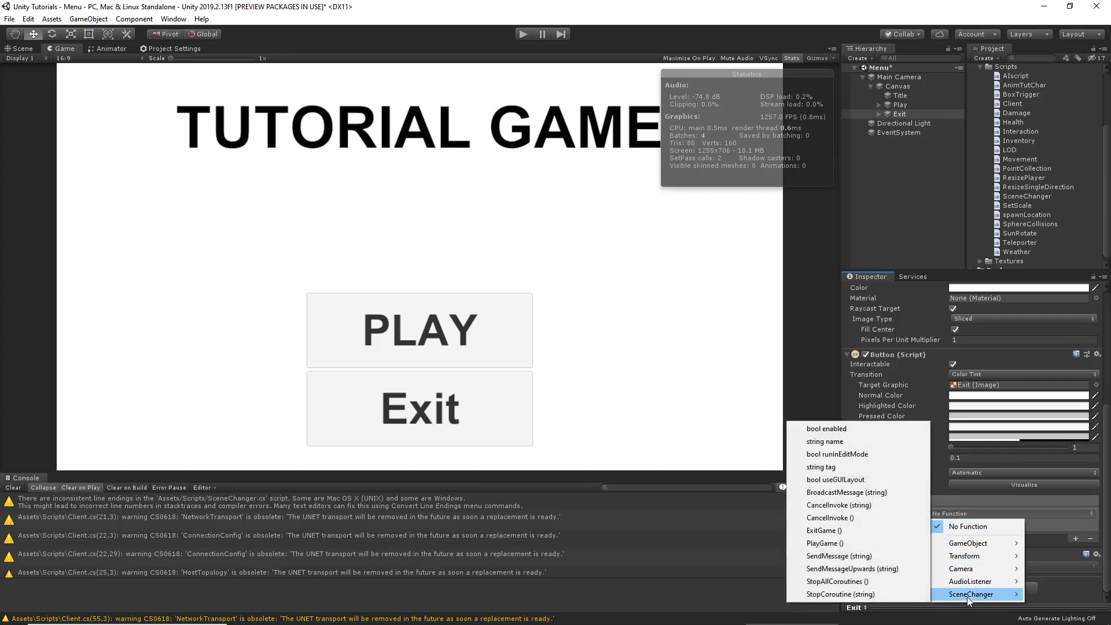
pyautogui.click(823, 531)
pyautogui.hotkey('ctrl', 's')
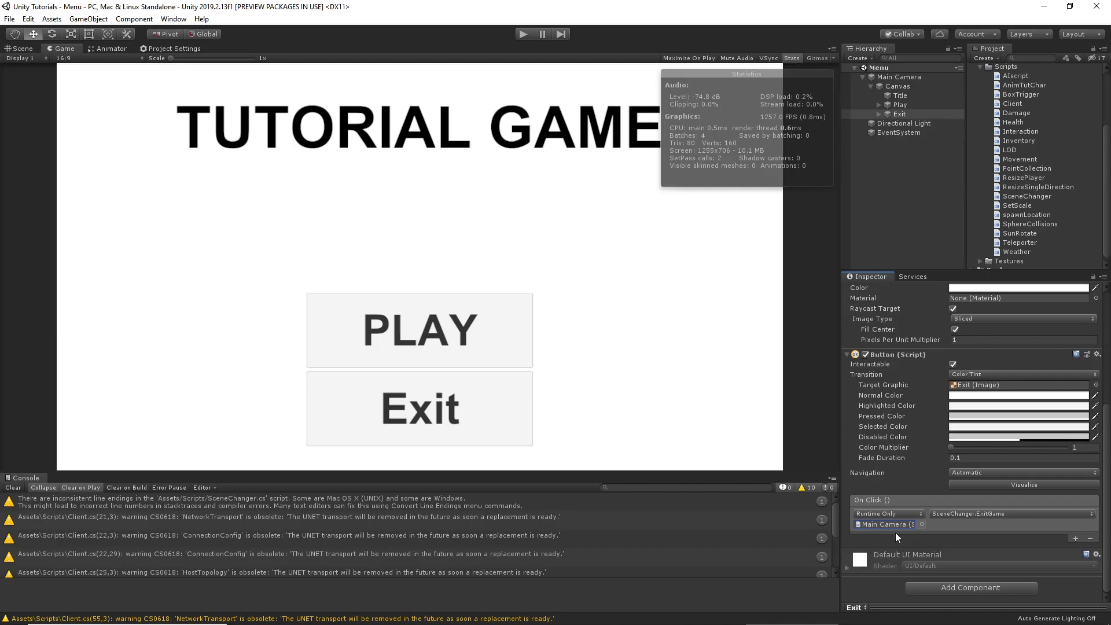
# Step: Run the Menu scene, start the game with its PLAY button and move the player around to test the scene change
pyautogui.click(529, 36)
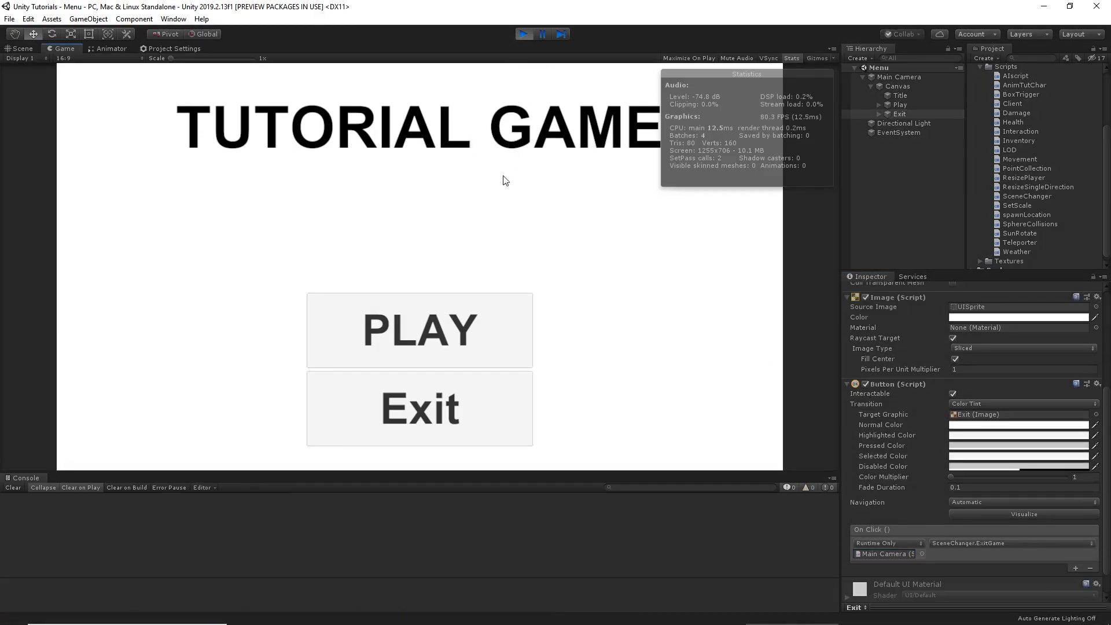
pyautogui.click(469, 338)
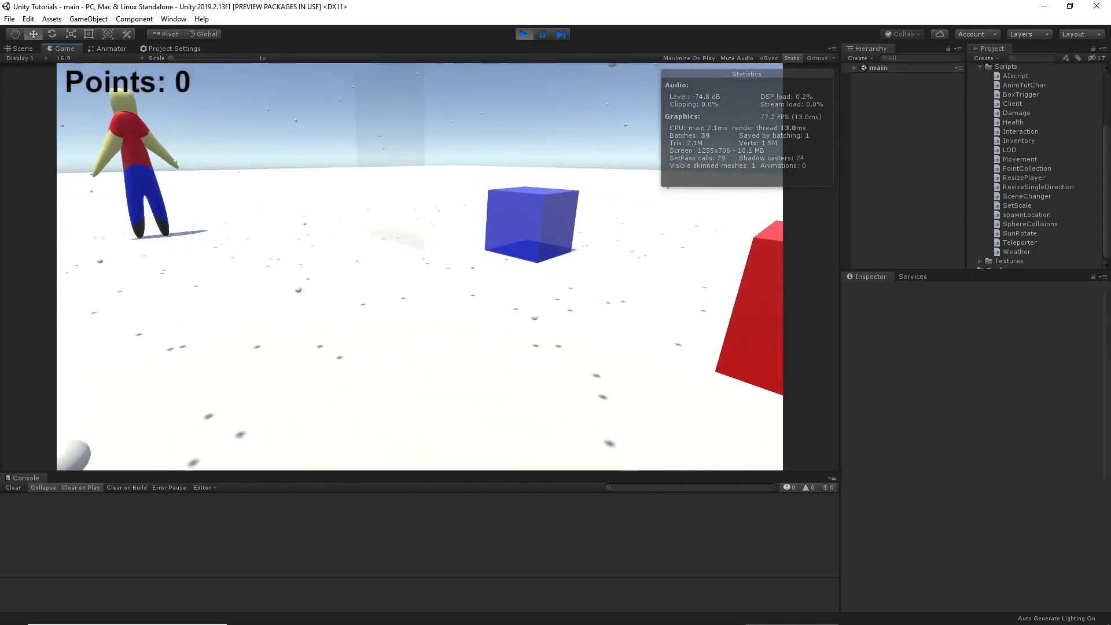
pyautogui.press('w')
pyautogui.press('d')
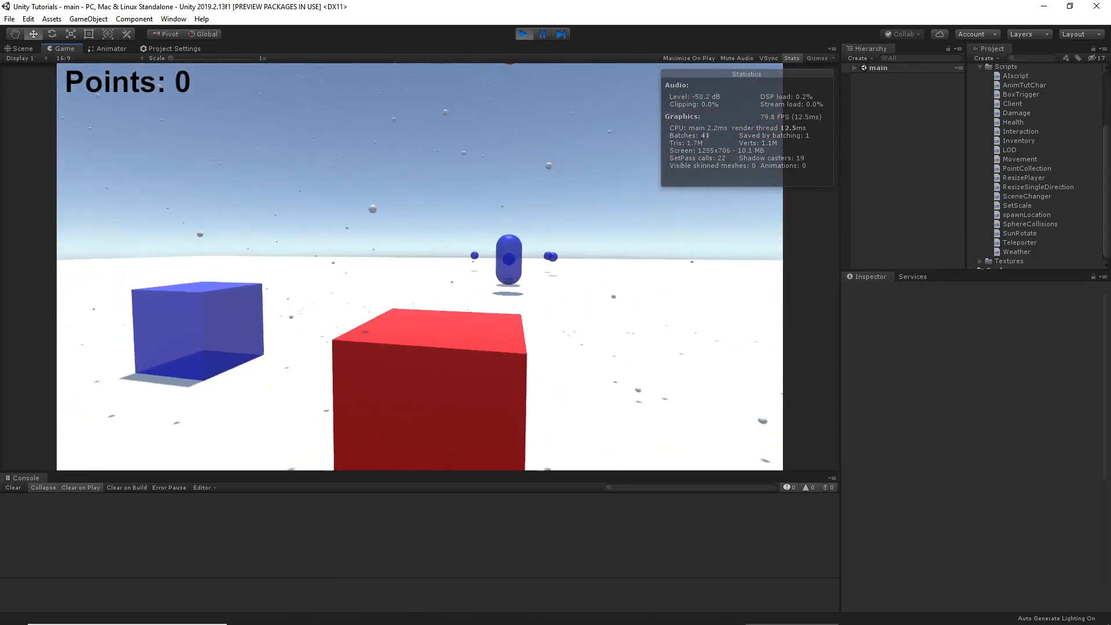
pyautogui.press('w')
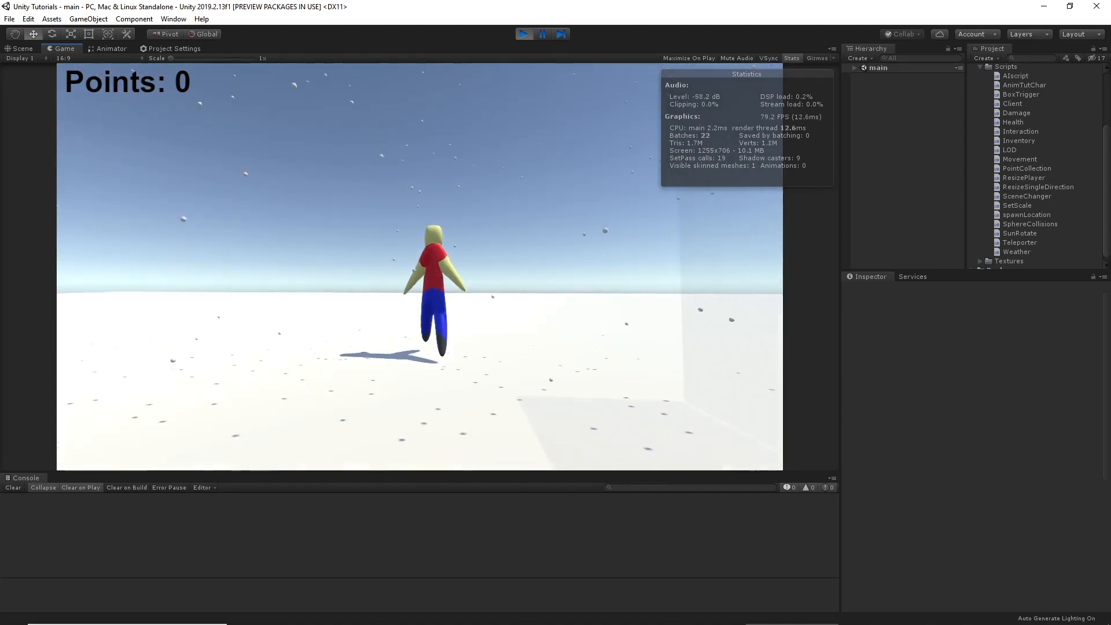
pyautogui.press('d')
pyautogui.press('w')
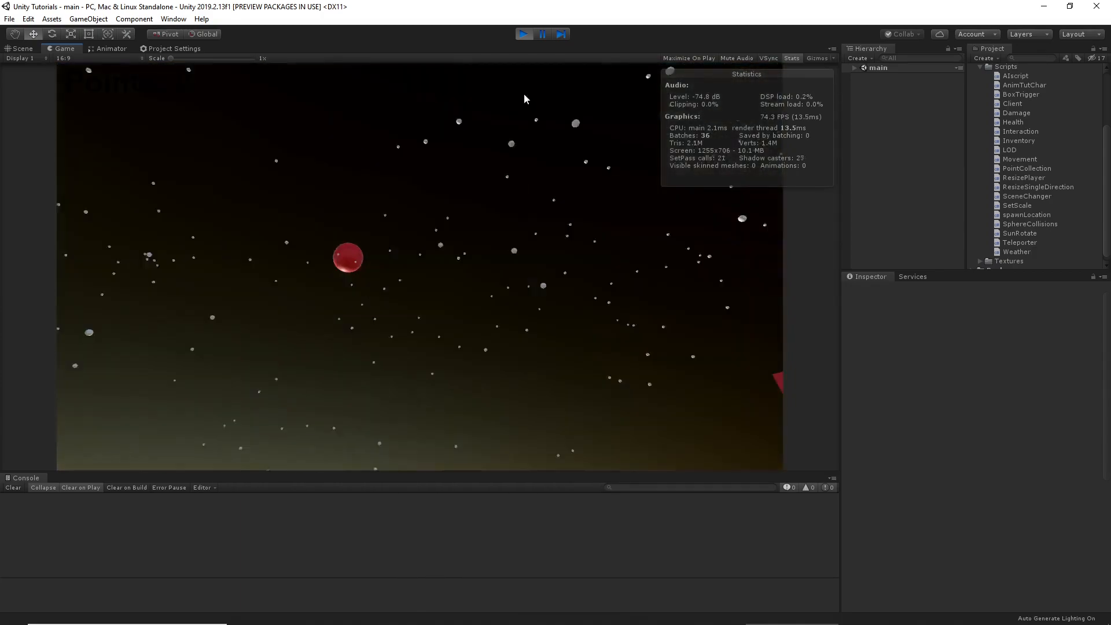
# Step: Expand the running main scene in the hierarchy, move the player a bit more and stop the test run
pyautogui.click(854, 68)
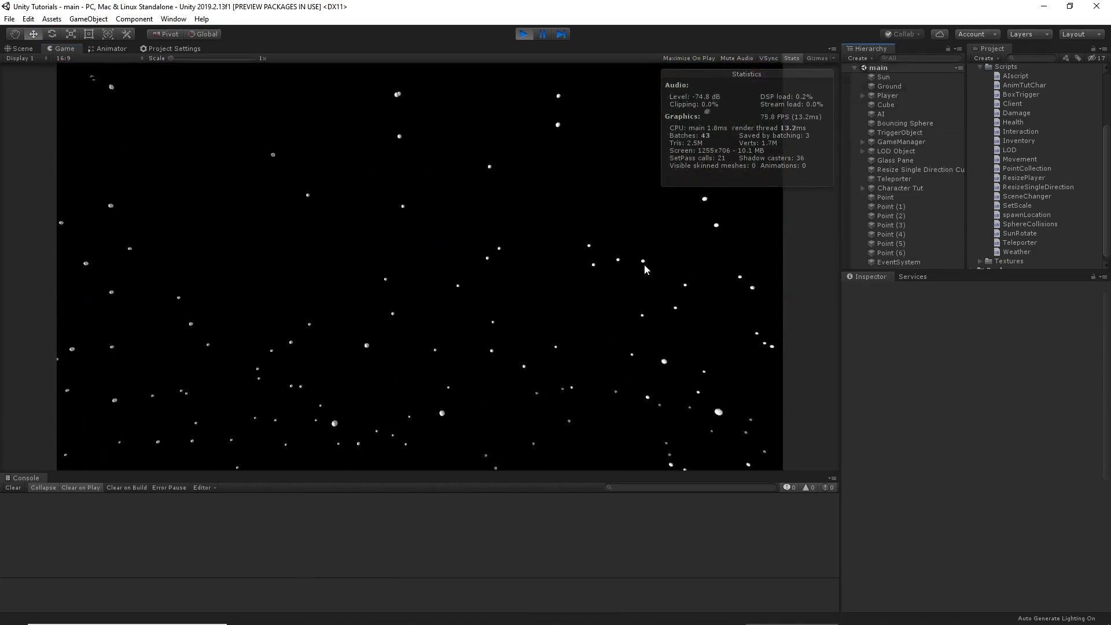
pyautogui.click(483, 186)
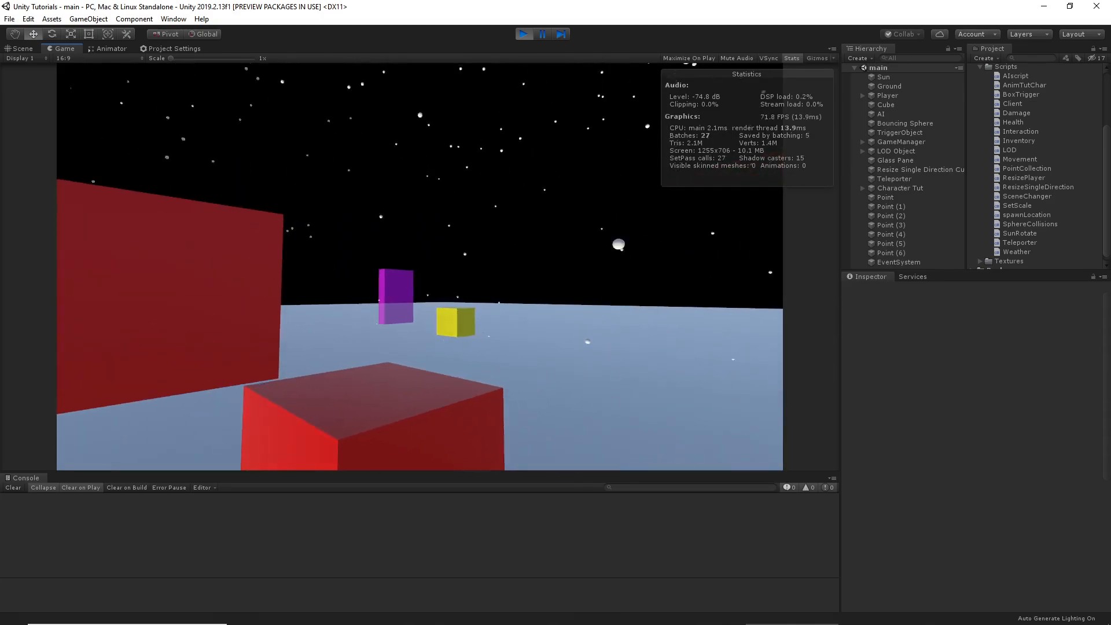
pyautogui.press('s')
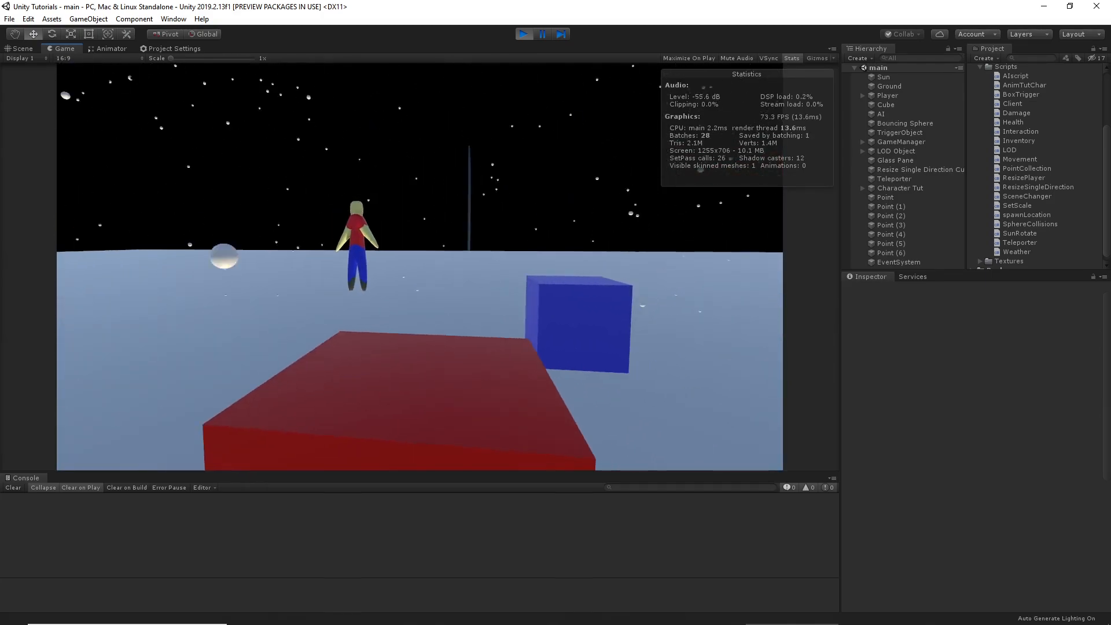
pyautogui.press('a')
pyautogui.press('d')
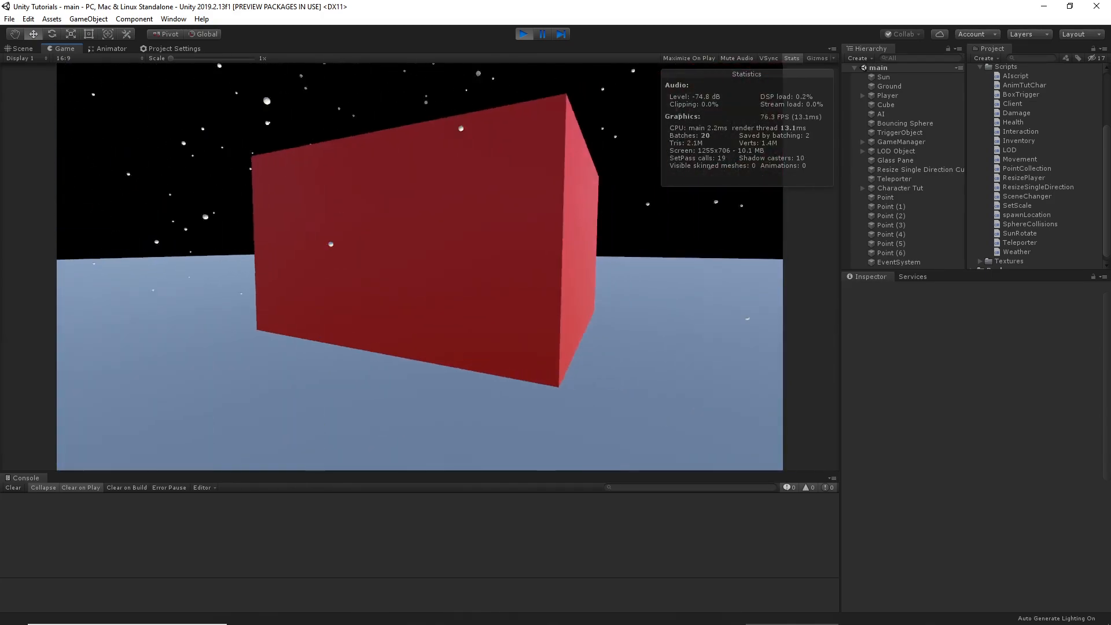
pyautogui.press('Escape')
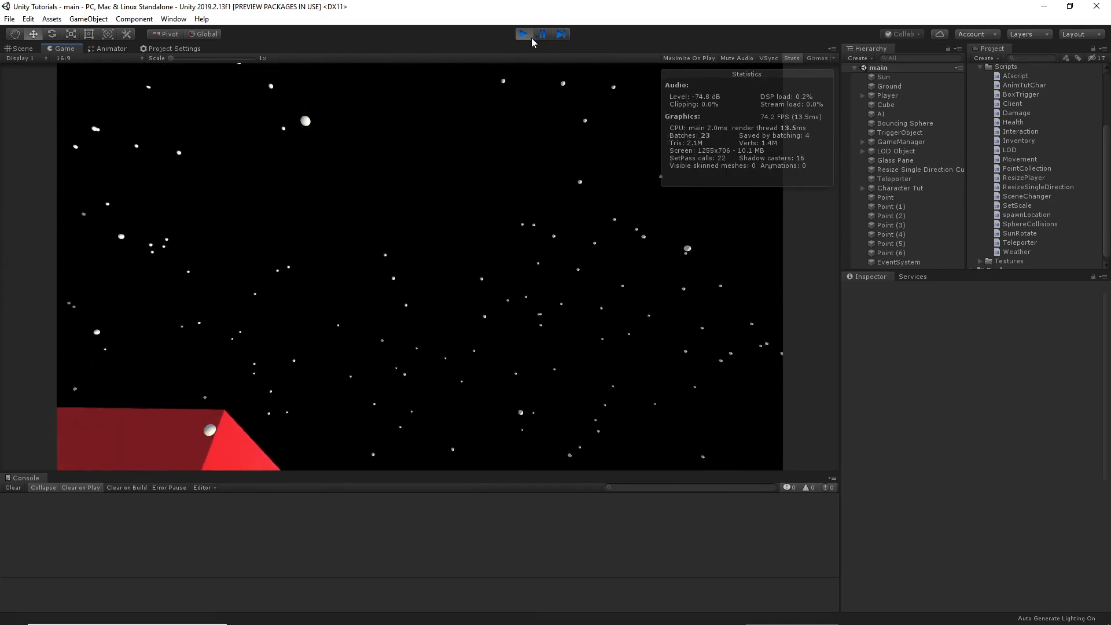
pyautogui.click(523, 34)
# Step: Set the source image of the Play button's Image component to the Splash Screen sprite
pyautogui.click(900, 104)
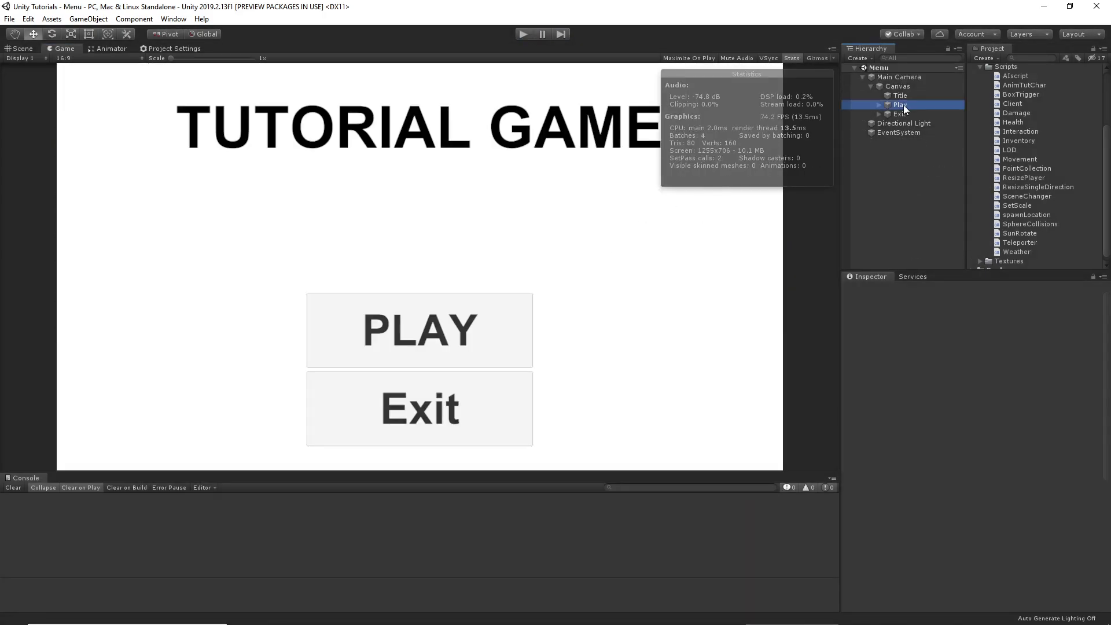
pyautogui.scroll(-5, 946, 431)
pyautogui.scroll(5, 947, 431)
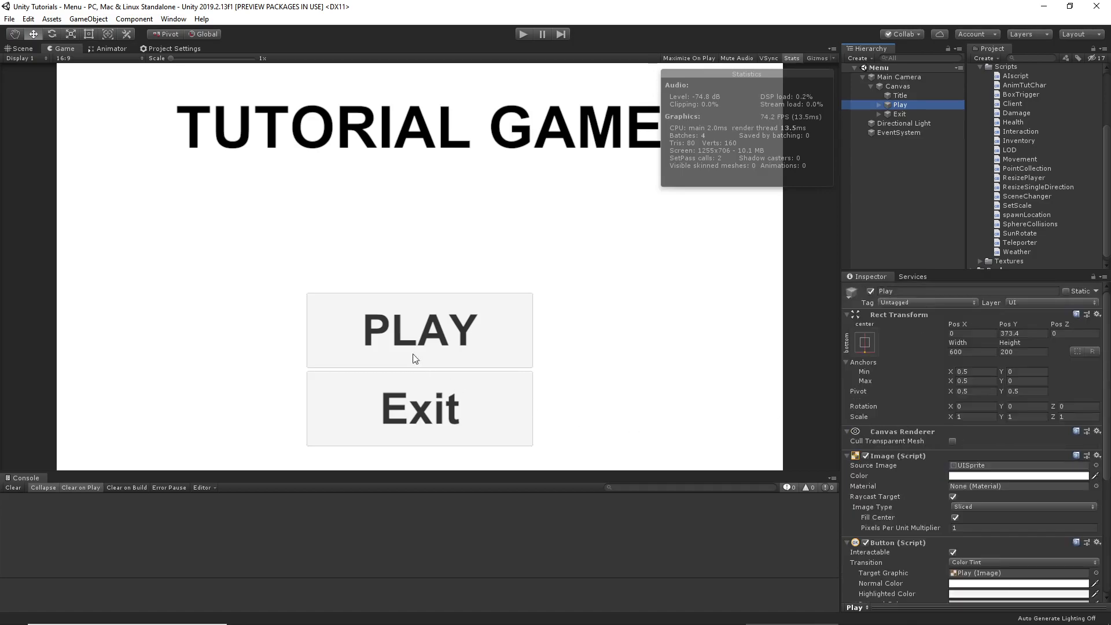
pyautogui.scroll(-3, 946, 500)
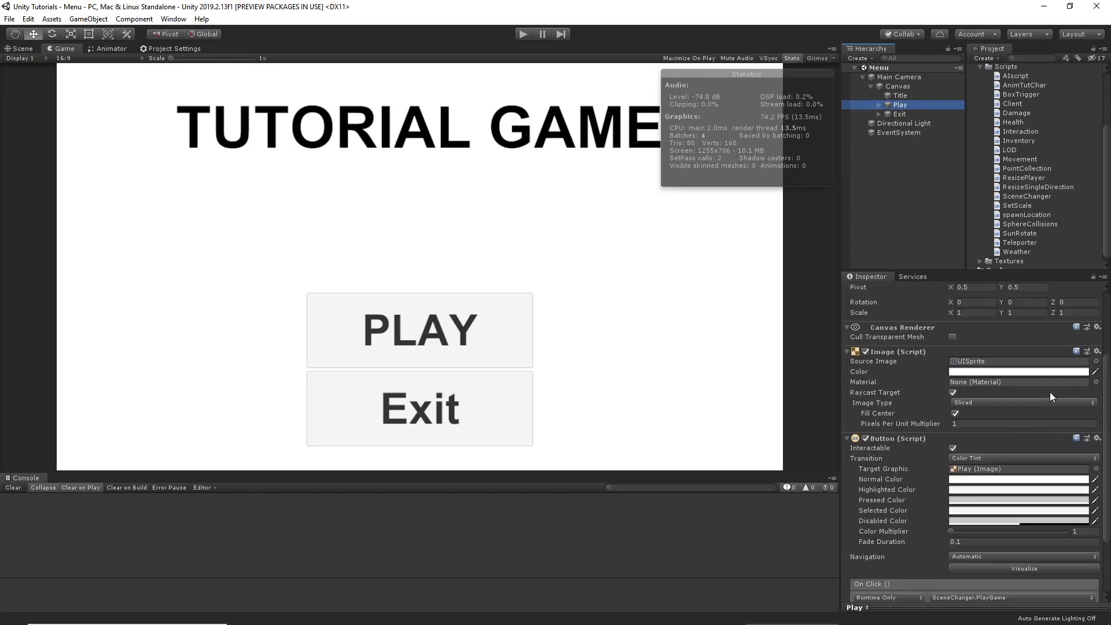
pyautogui.click(1095, 361)
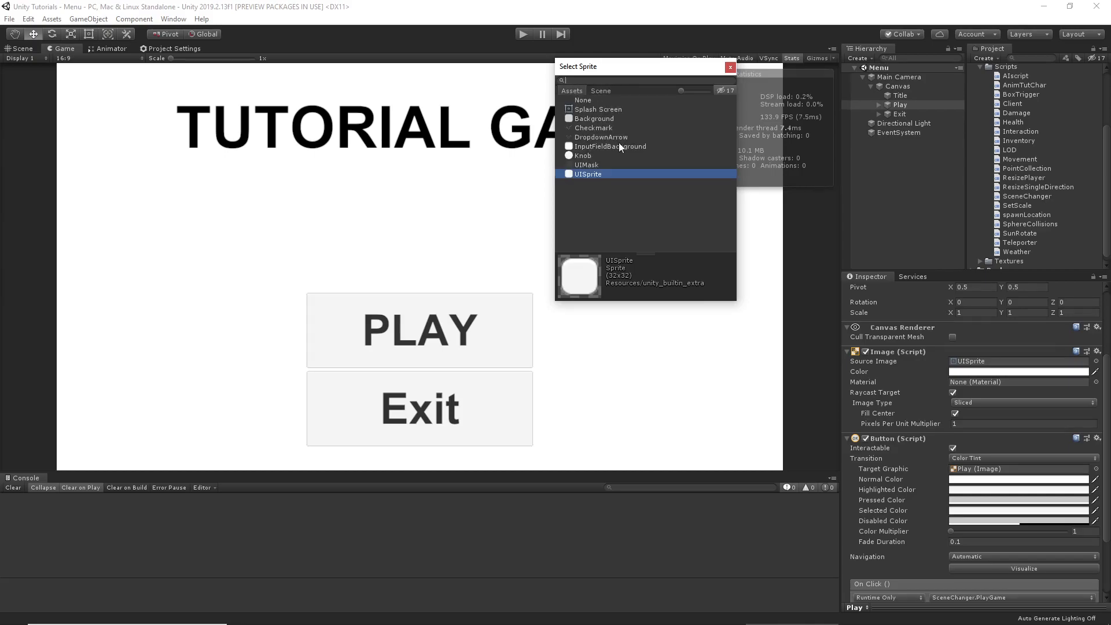
pyautogui.click(598, 108)
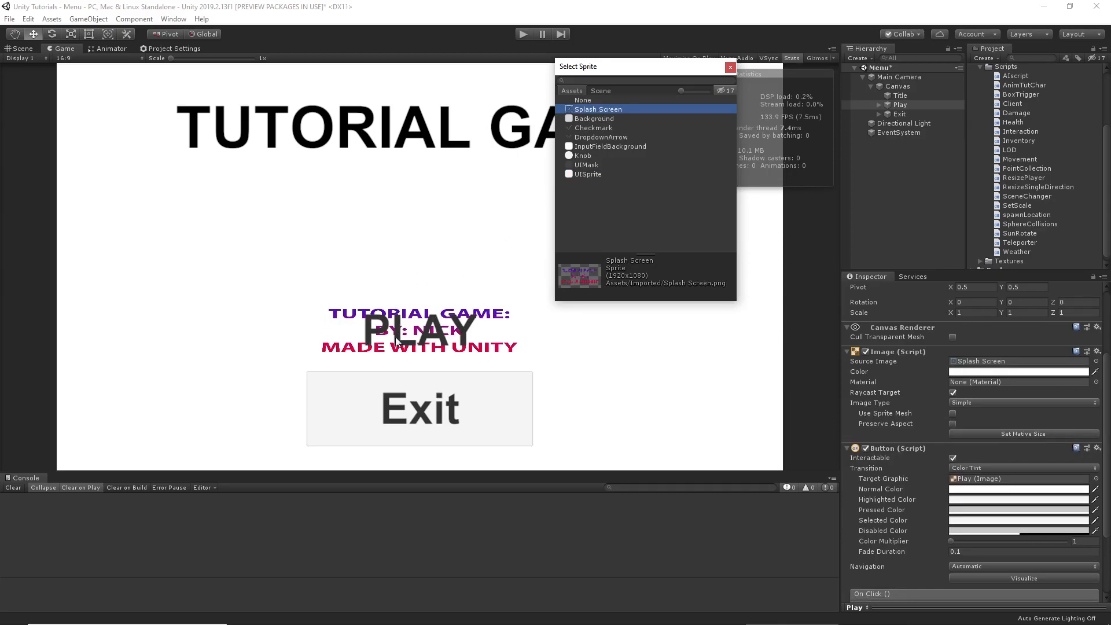
# Step: Set the Play button's source image to None, test starting the game with PLAY in a run of the Menu scene, and stop the run
pyautogui.click(575, 102)
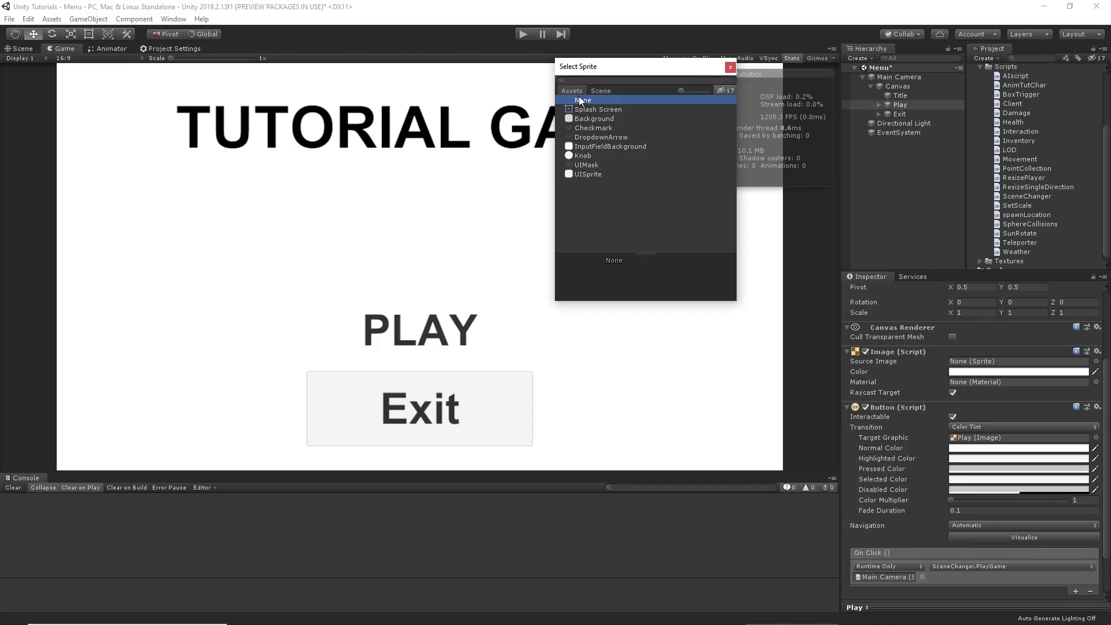
pyautogui.doubleClick(580, 102)
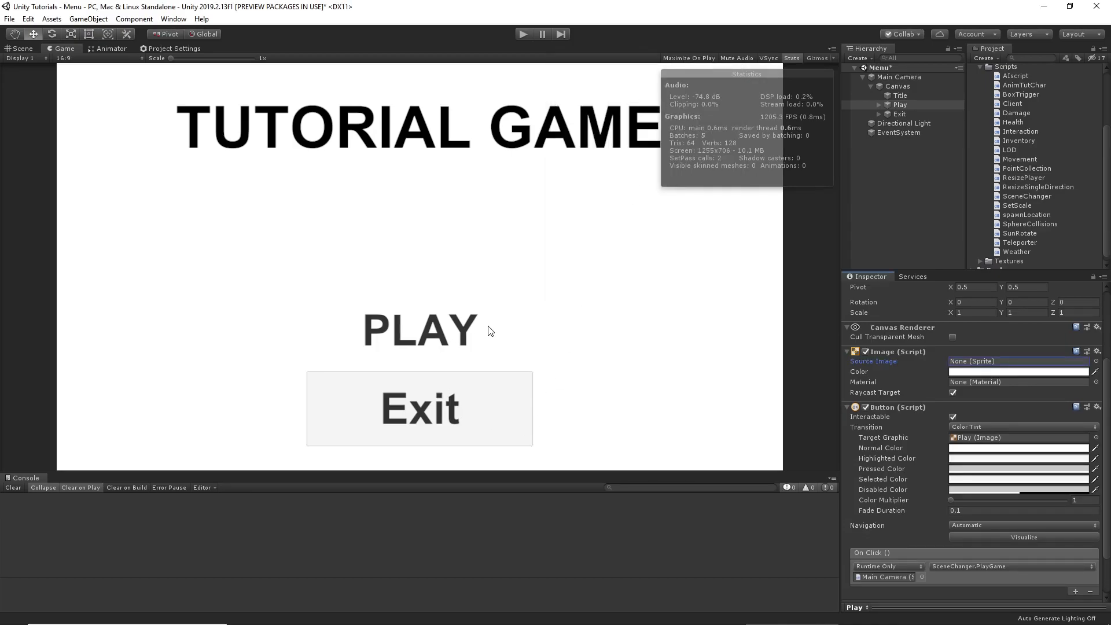
pyautogui.click(525, 36)
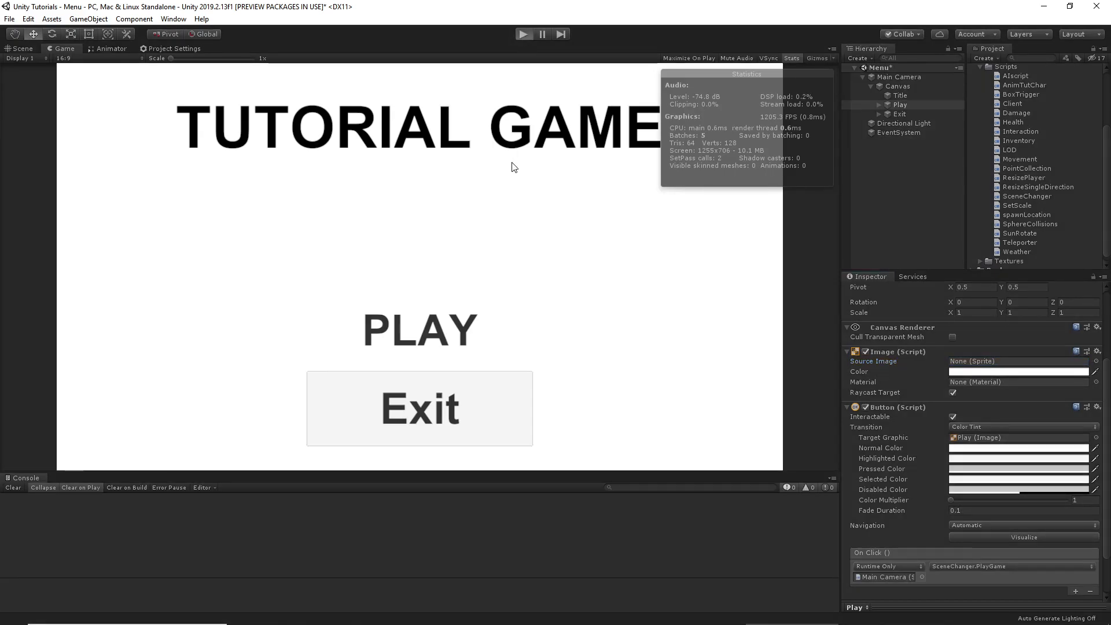
pyautogui.click(504, 331)
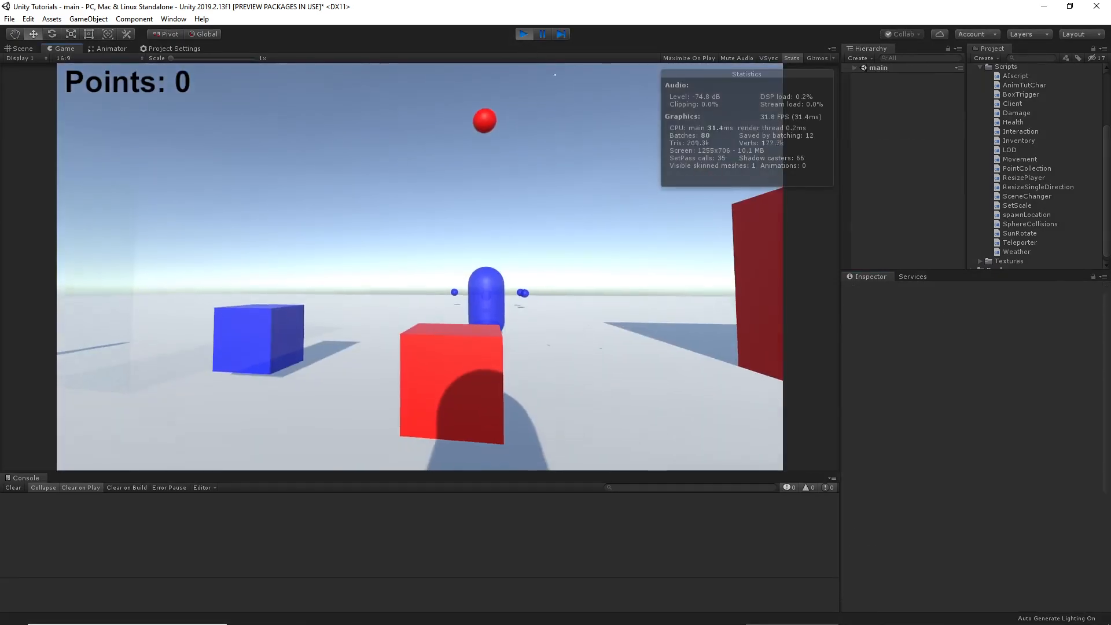
pyautogui.press('Escape')
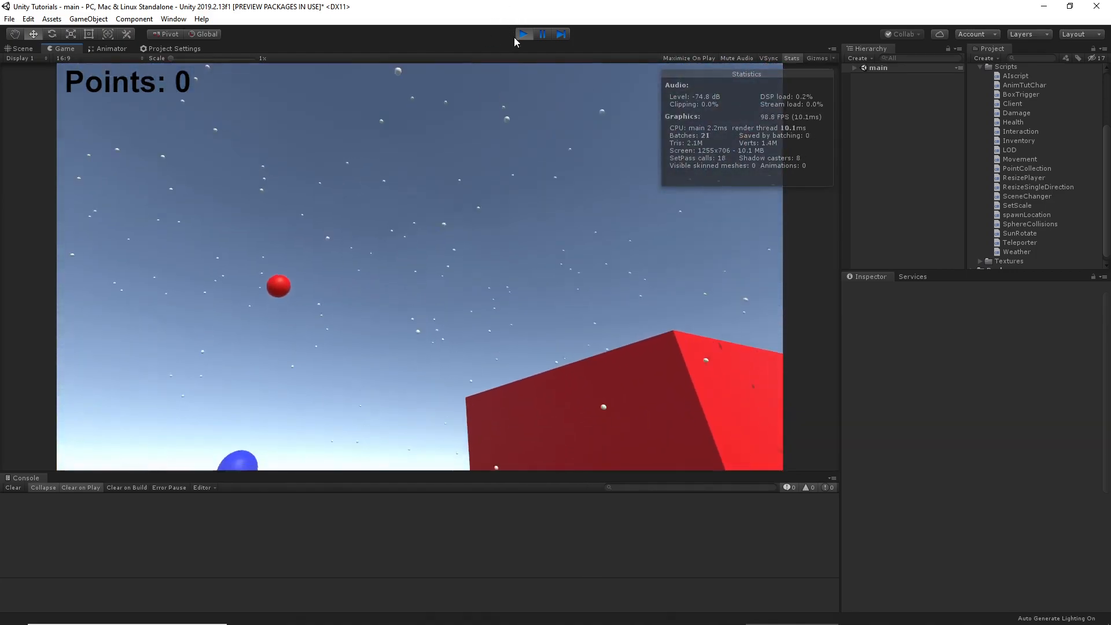
pyautogui.click(520, 36)
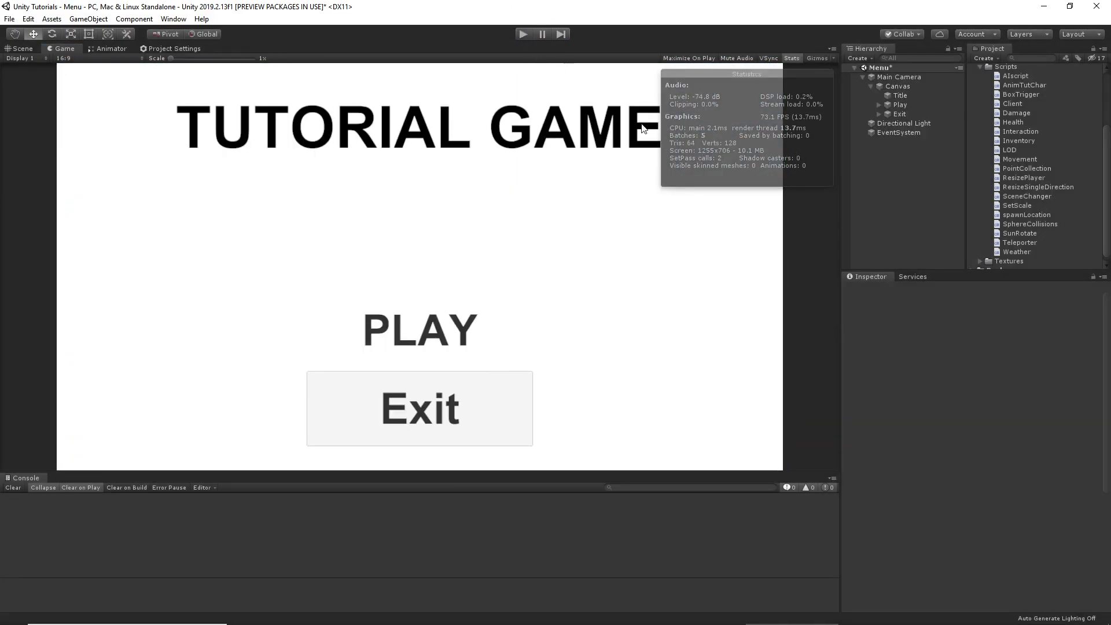
# Step: Set the source image of the Exit button's Image component to None
pyautogui.click(901, 113)
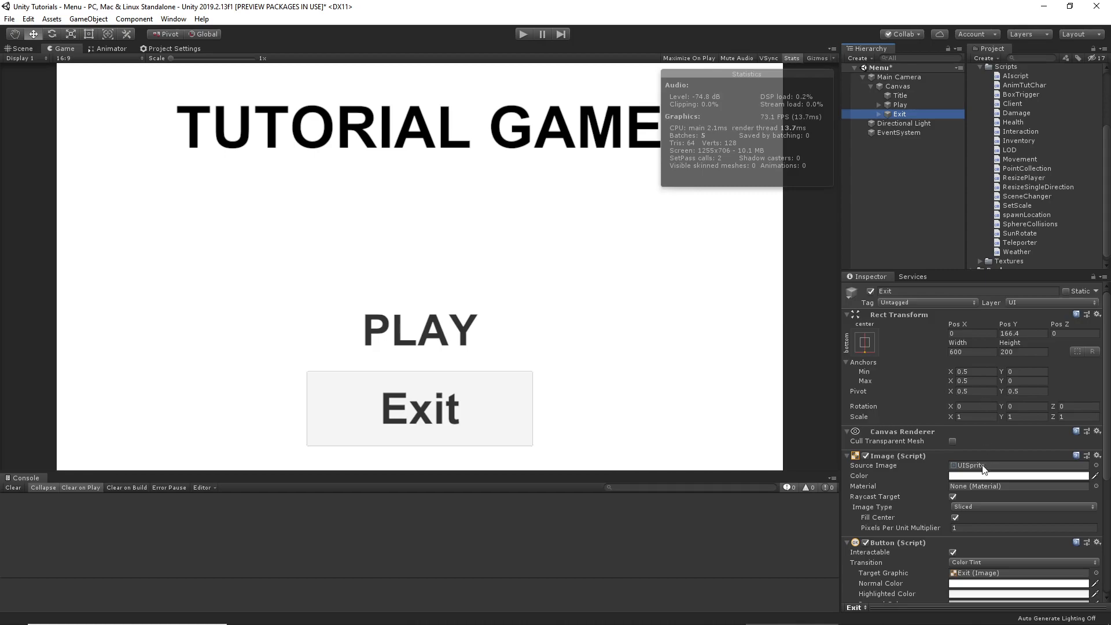
pyautogui.scroll(-3, 980, 445)
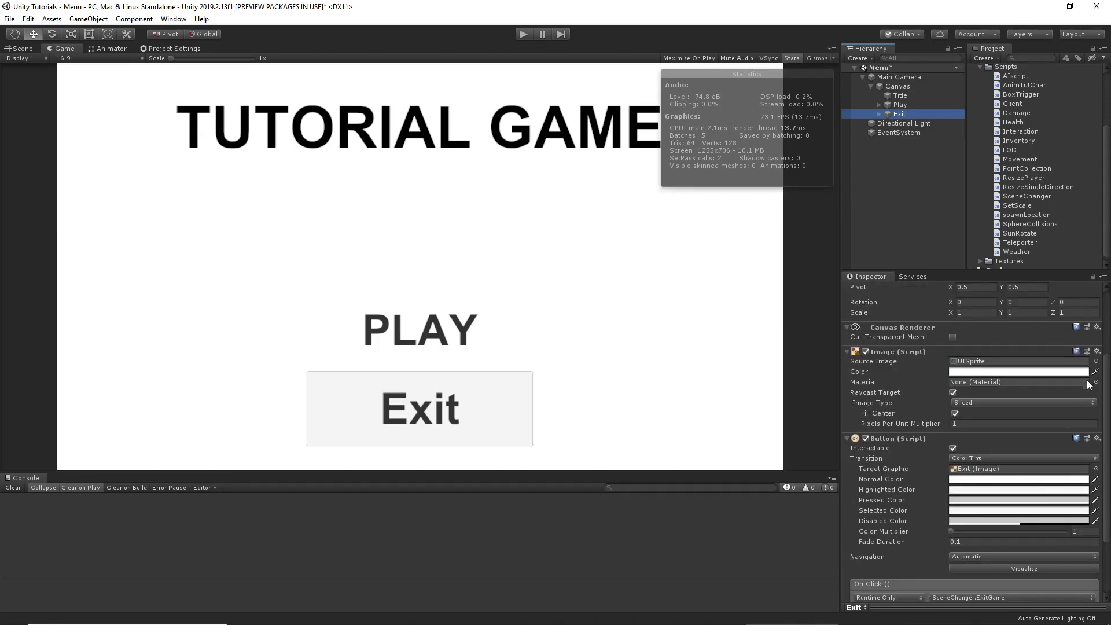
pyautogui.click(1094, 361)
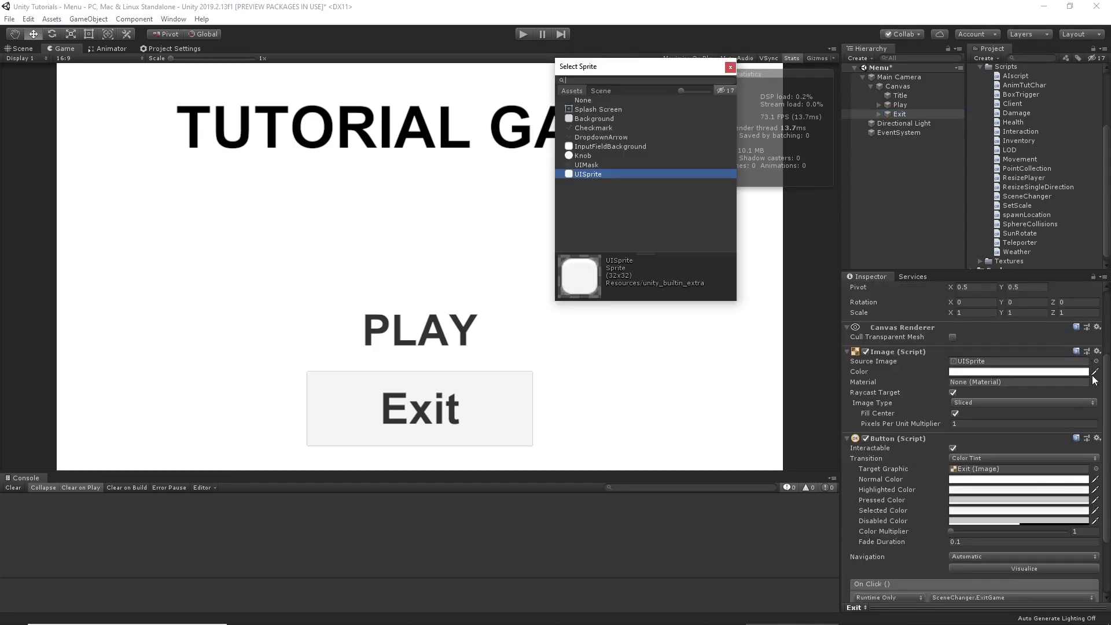
pyautogui.doubleClick(621, 98)
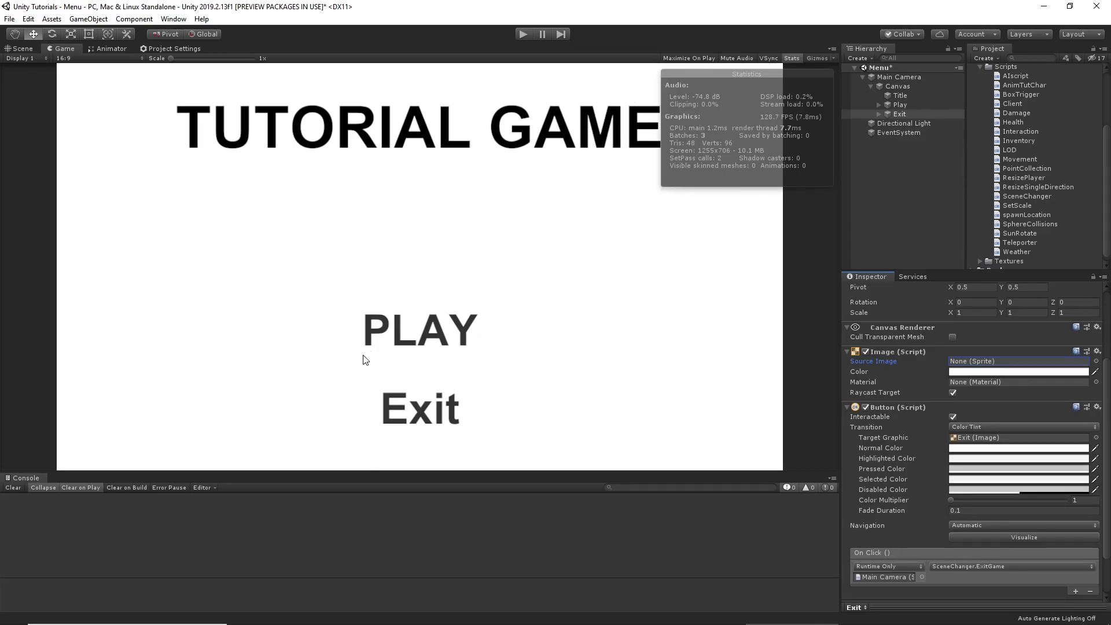